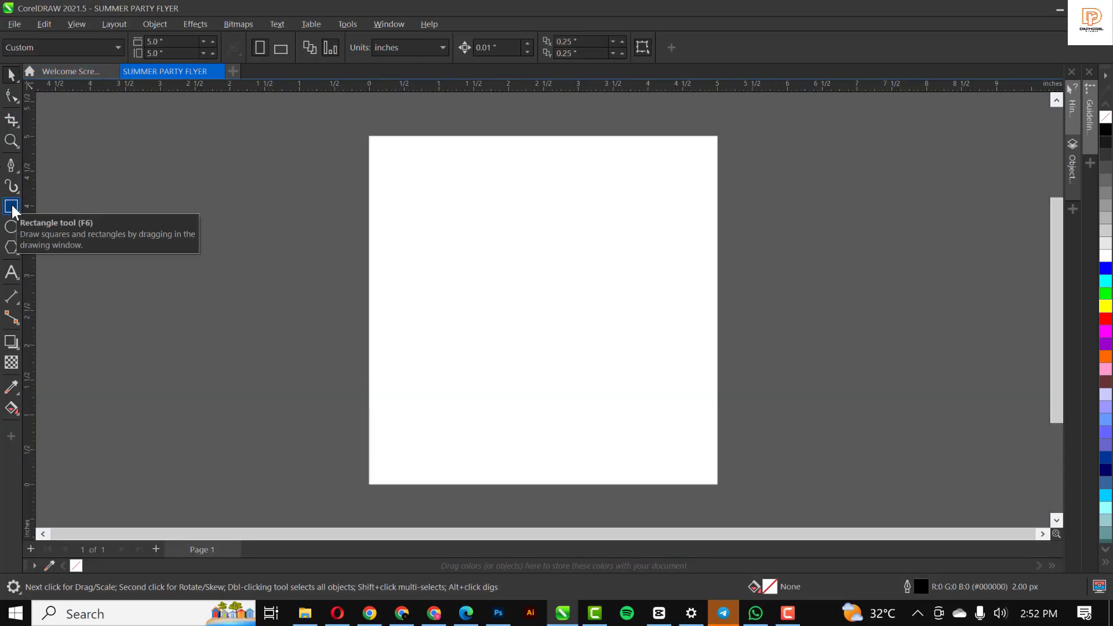
# - Add a page-frame rectangle that covers the whole 5 by 5 inch page
pyautogui.doubleClick(11, 207)
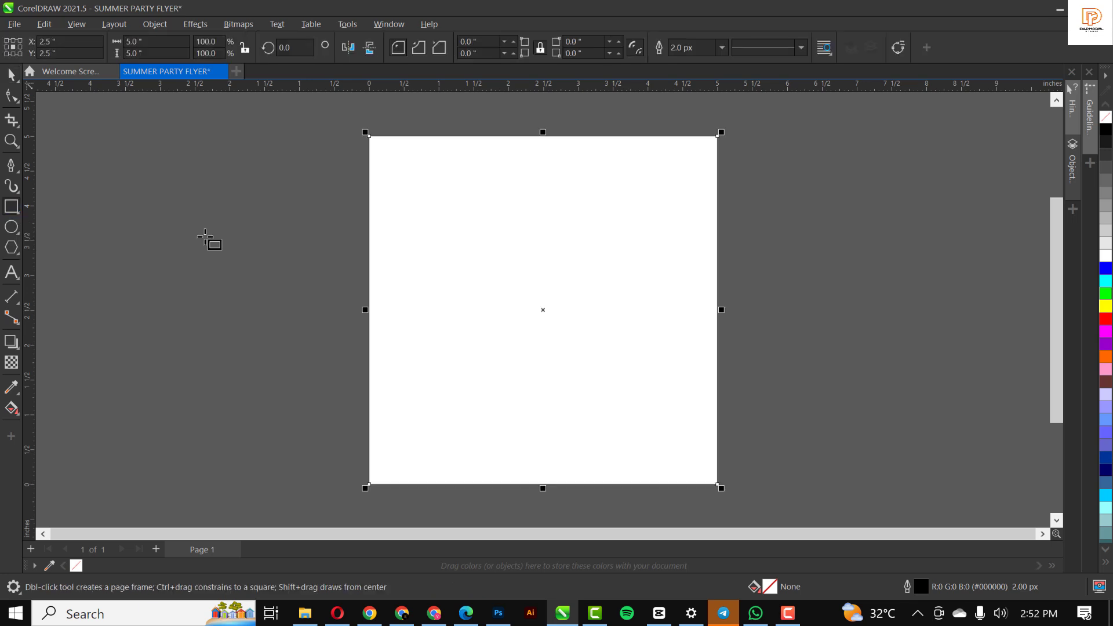
pyautogui.press('space')
pyautogui.click(428, 258)
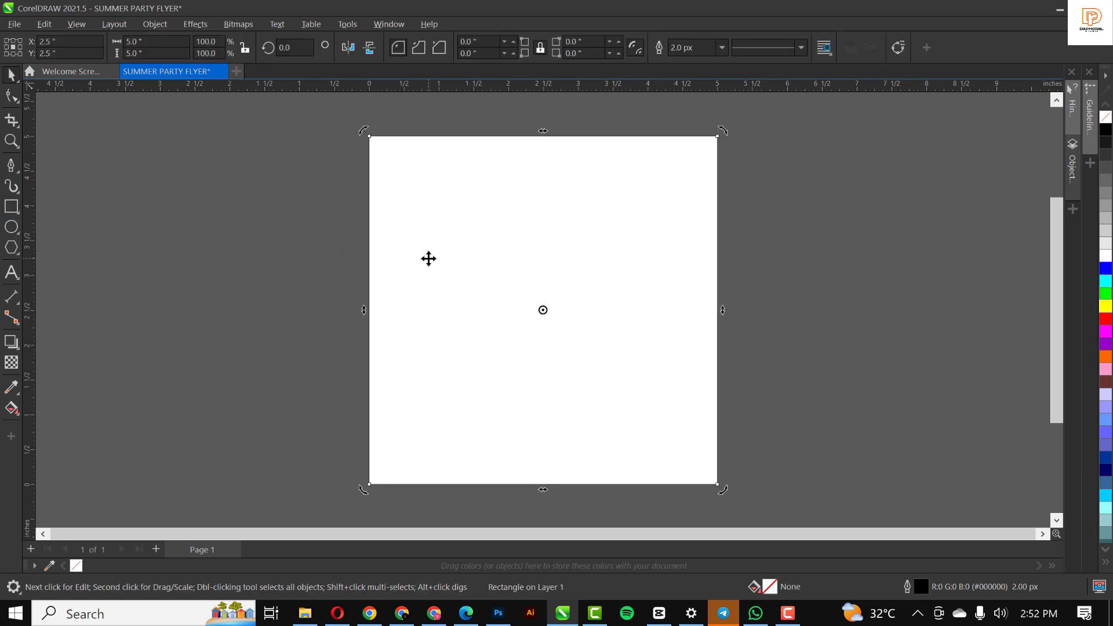
pyautogui.hotkey('shift', 'F4')
# - Add the artistic text SUMMER near the page centre and set its font to Montserrat Black
pyautogui.click(12, 273)
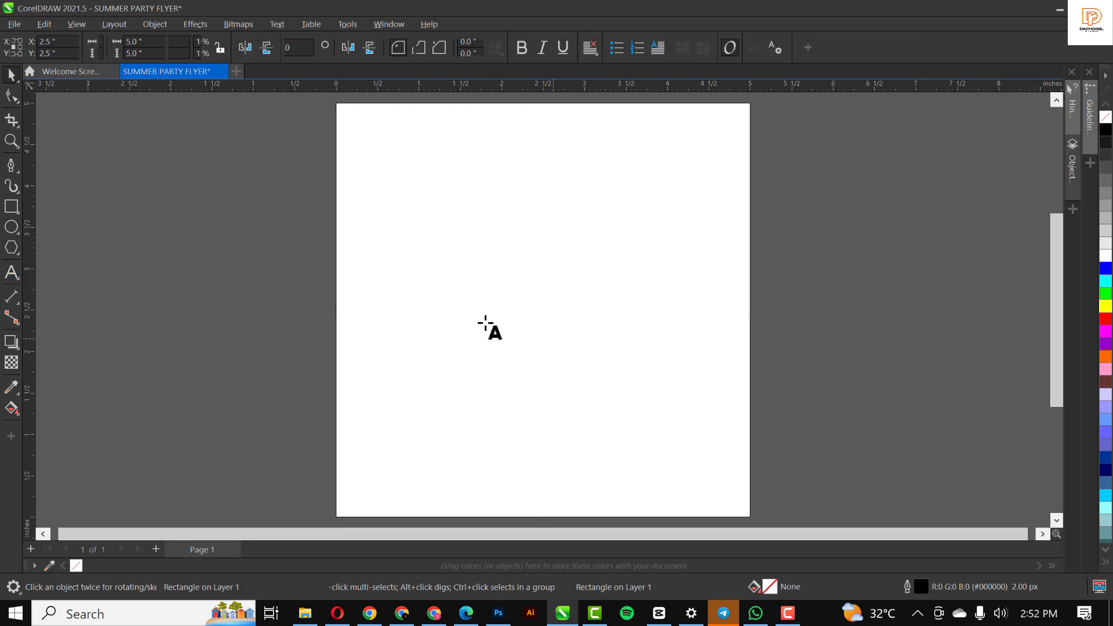
pyautogui.click(474, 302)
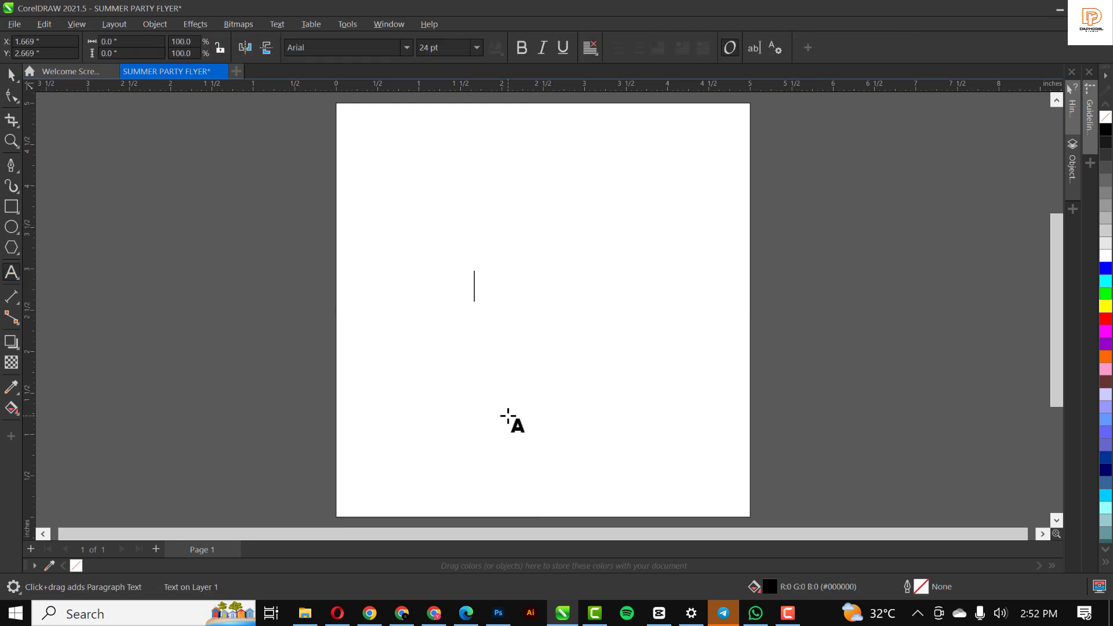
pyautogui.write('SUMMER')
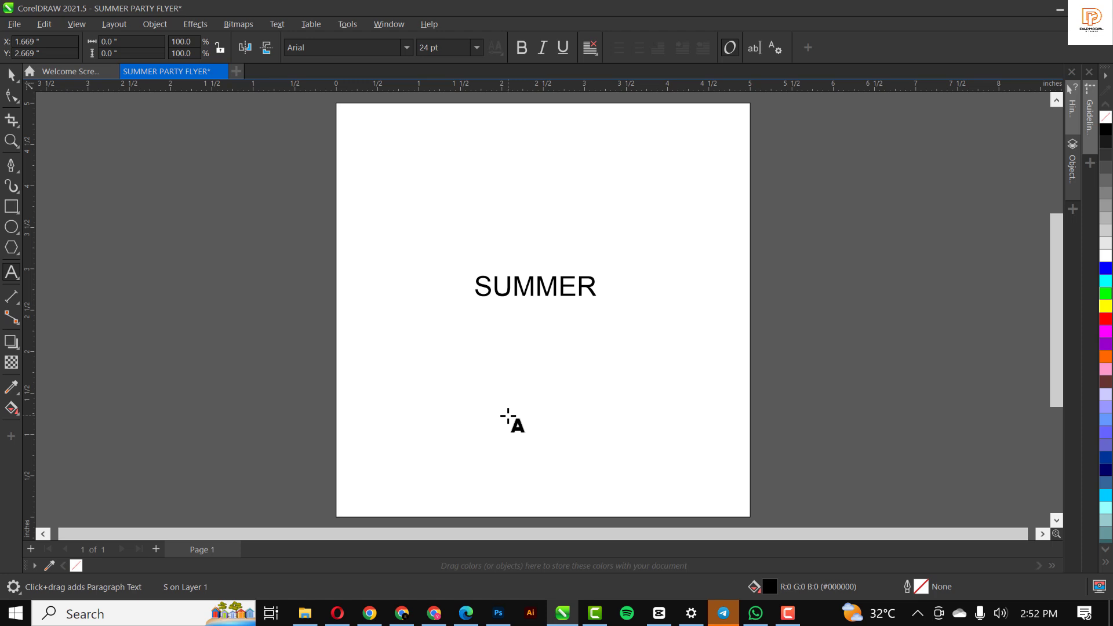
pyautogui.hotkey('ctrl', 'space')
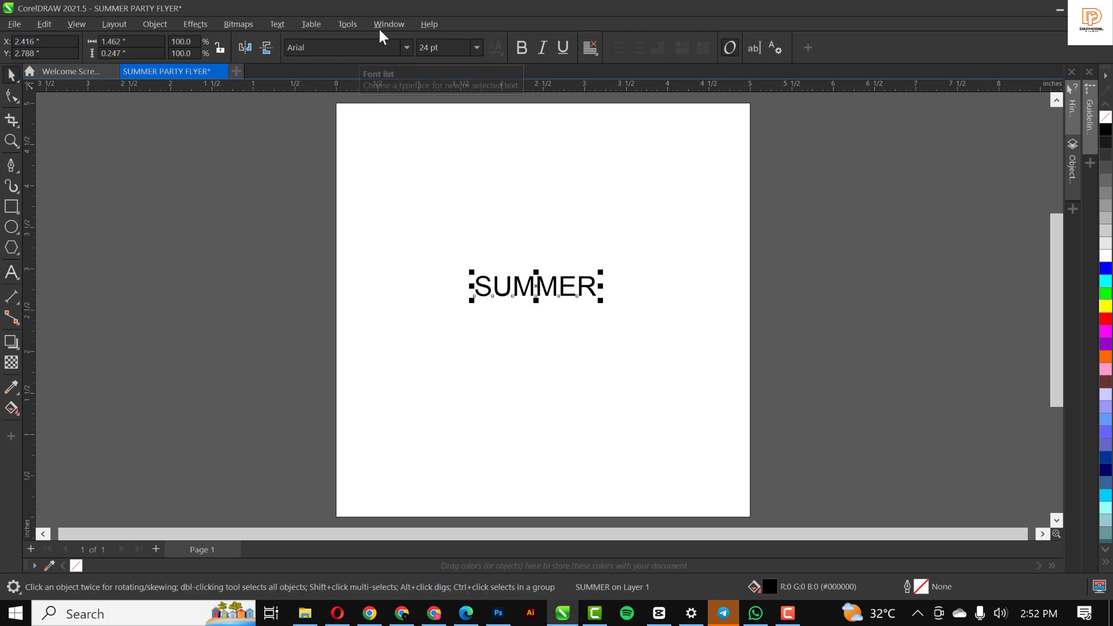
pyautogui.click(407, 47)
pyautogui.click(387, 110)
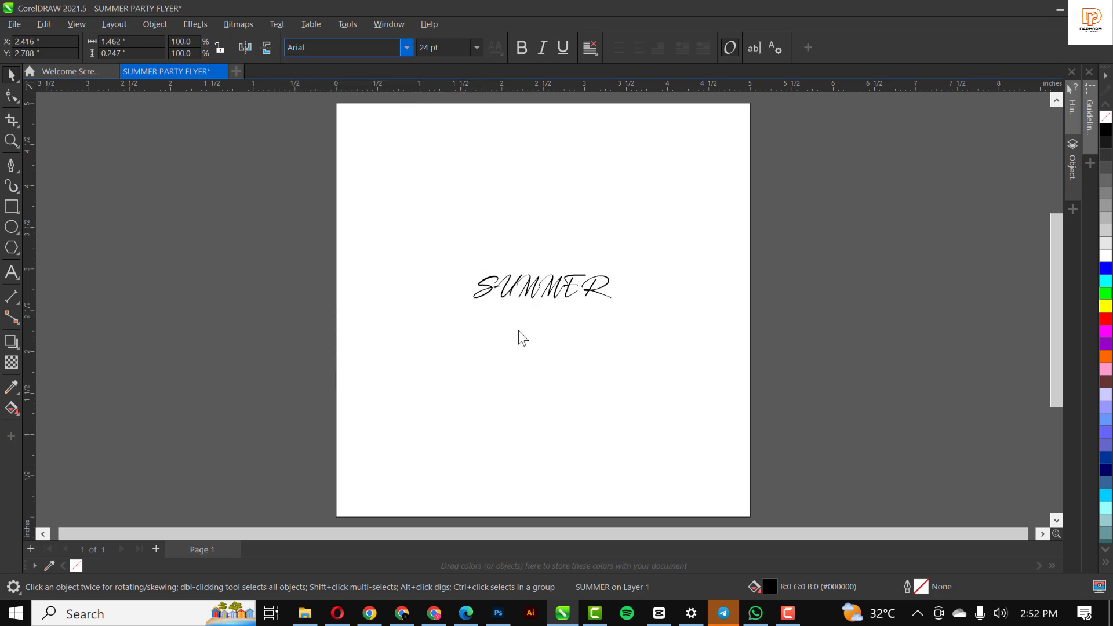
# - Tighten the letter spacing of the SUMMER text with the Shape tool so the characters nearly touch
pyautogui.scroll(2, 573, 302)
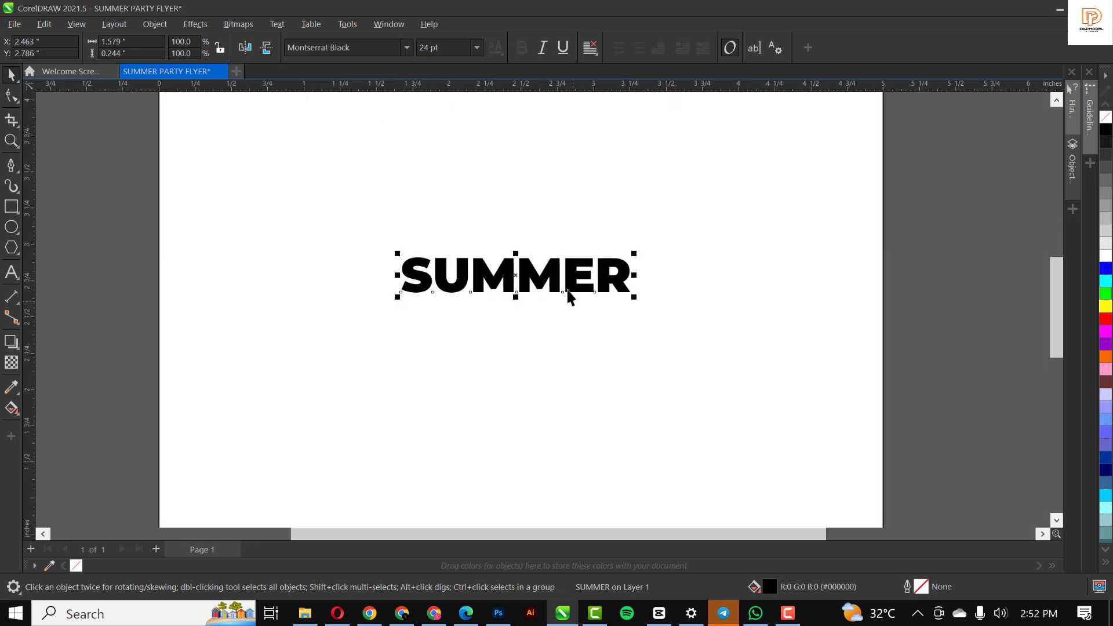
pyautogui.click(10, 96)
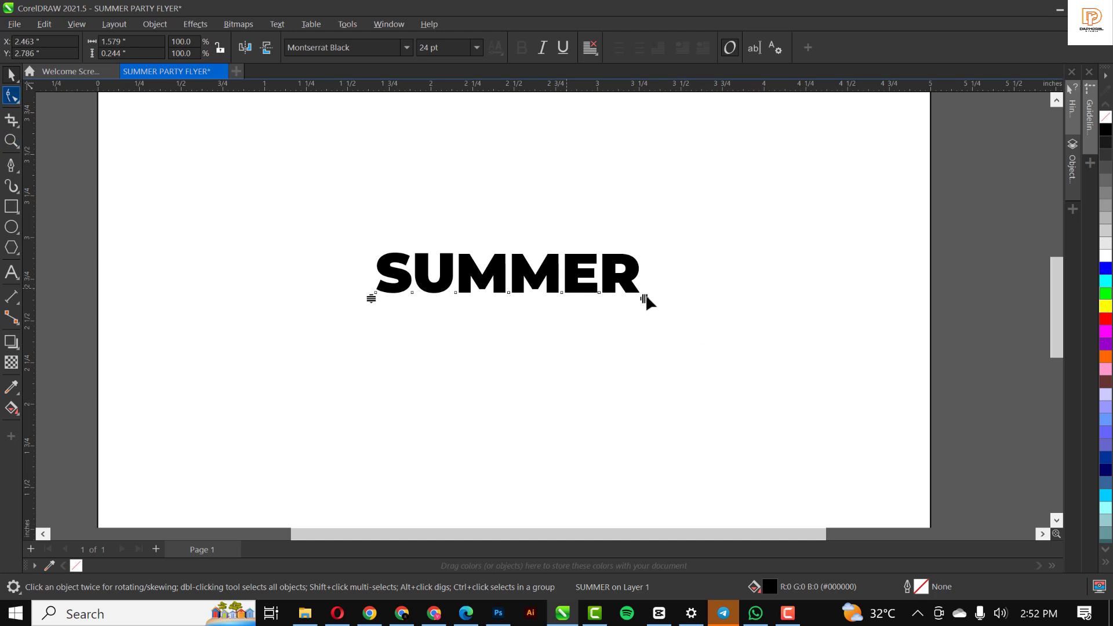
pyautogui.moveTo(645, 295); pyautogui.dragTo(620, 298)
pyautogui.press('space')
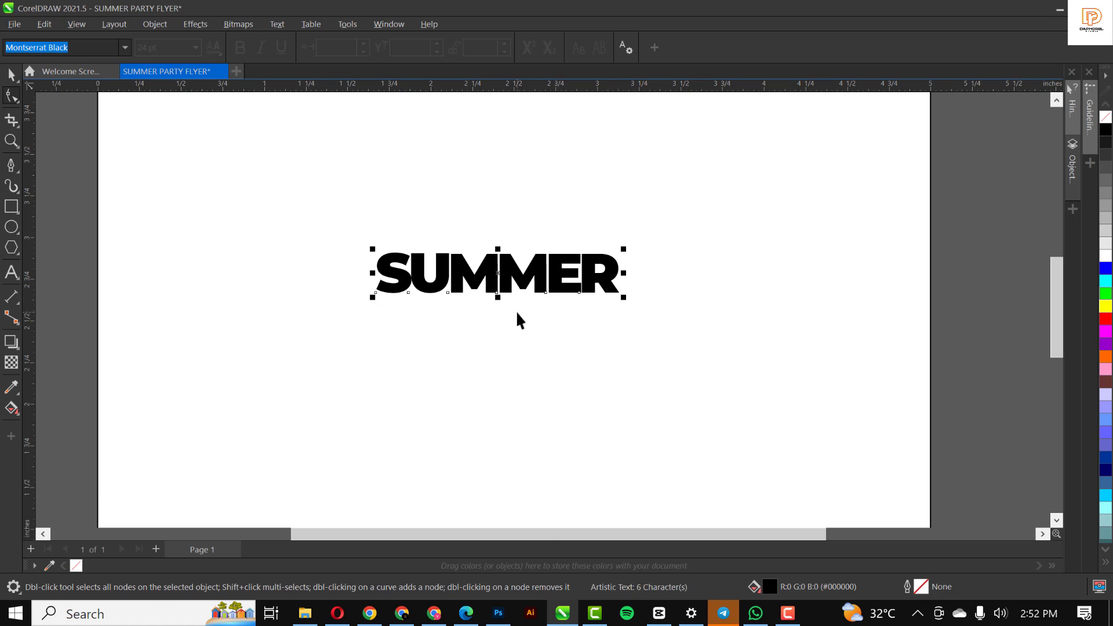
# - Rotate the SUMMER text 90 degrees counter-clockwise at its original size so it reads upward
pyautogui.scroll(-3, 516, 310)
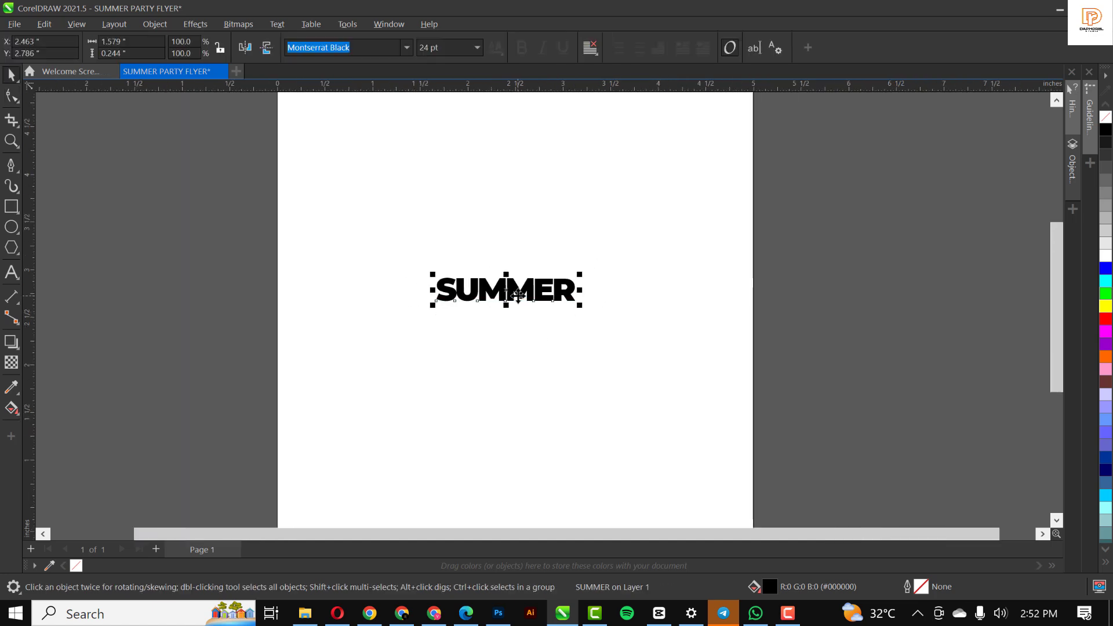
pyautogui.scroll(-1, 517, 295)
pyautogui.click(557, 293)
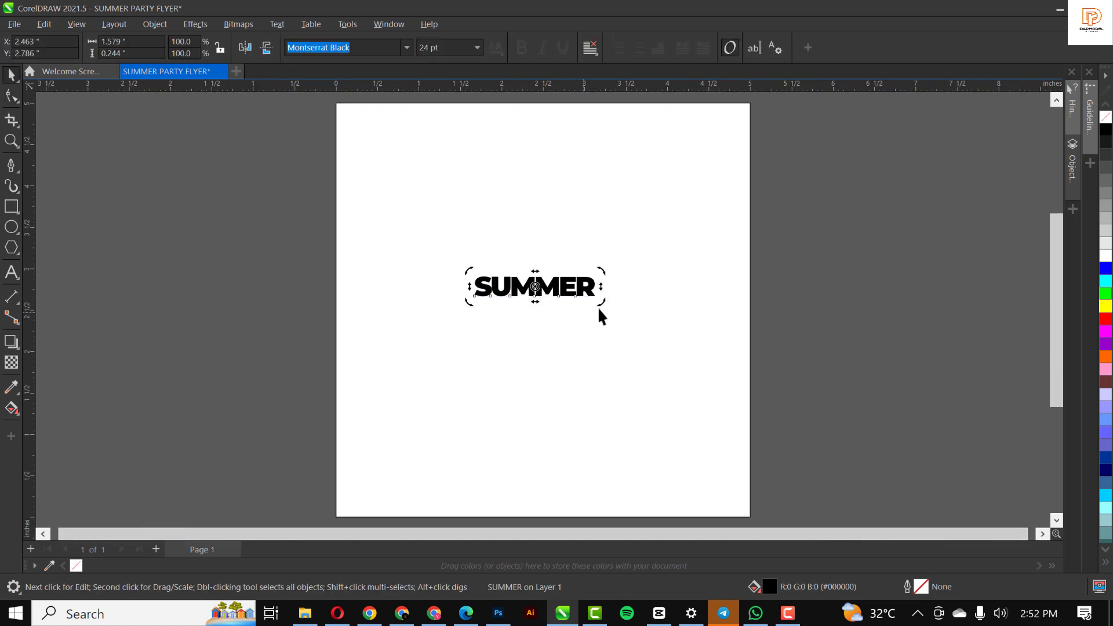
pyautogui.moveTo(605, 305); pyautogui.dragTo(554, 197)
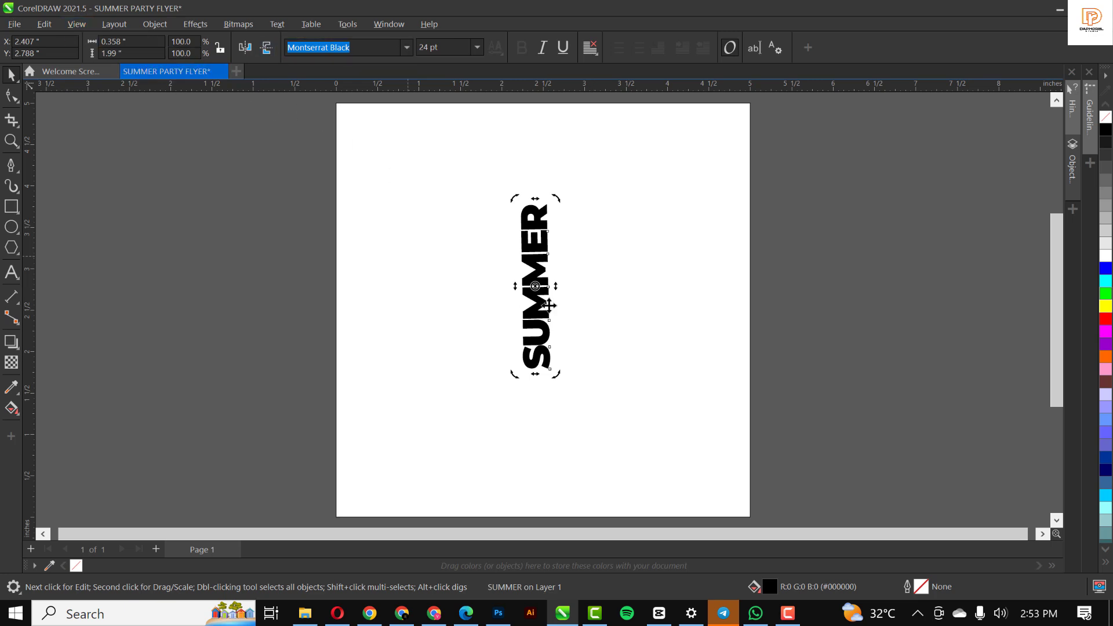
pyautogui.hotkey('ctrl', 'z')
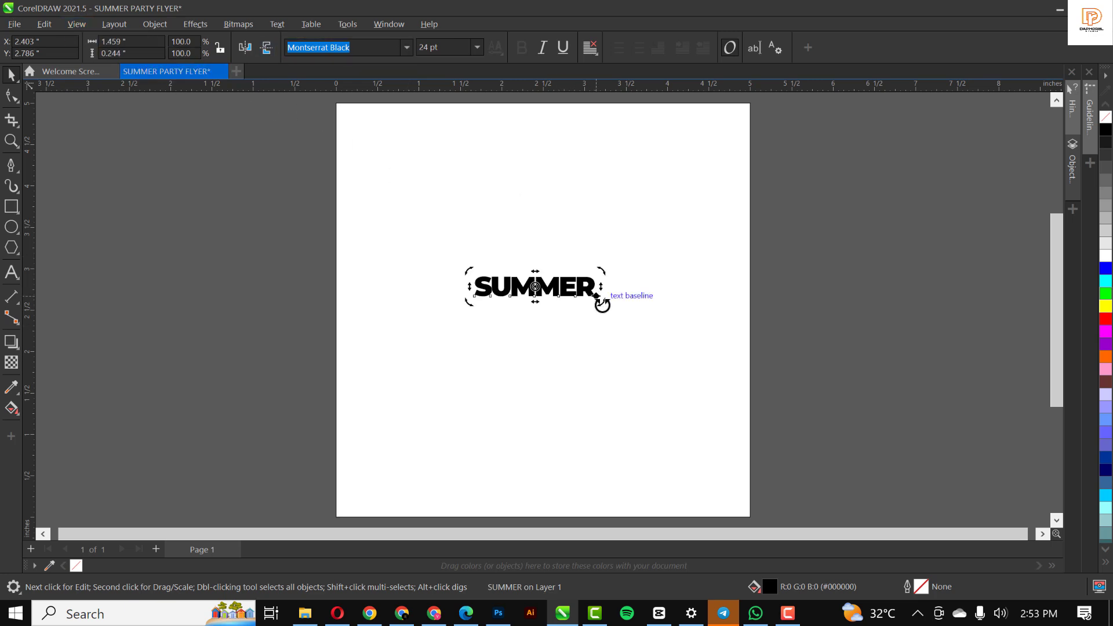
pyautogui.moveTo(599, 300); pyautogui.dragTo(551, 210)
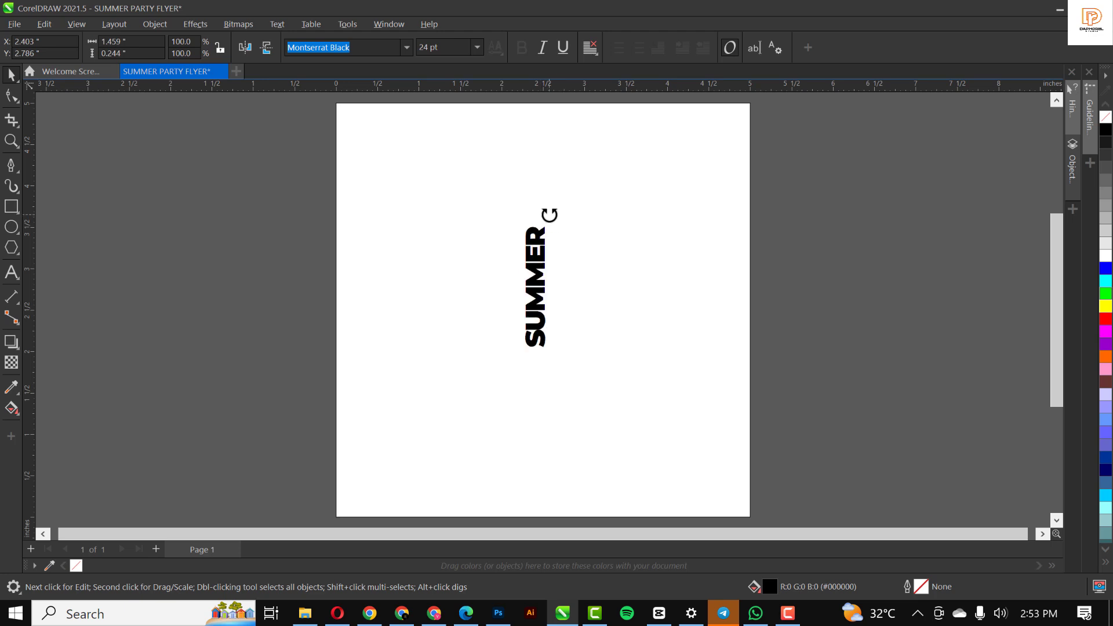
# - Move the vertical SUMMER text toward the left side of the page and enlarge it to about 0.6 by 3.58 inches
pyautogui.click(536, 285)
pyautogui.moveTo(536, 284); pyautogui.dragTo(508, 337)
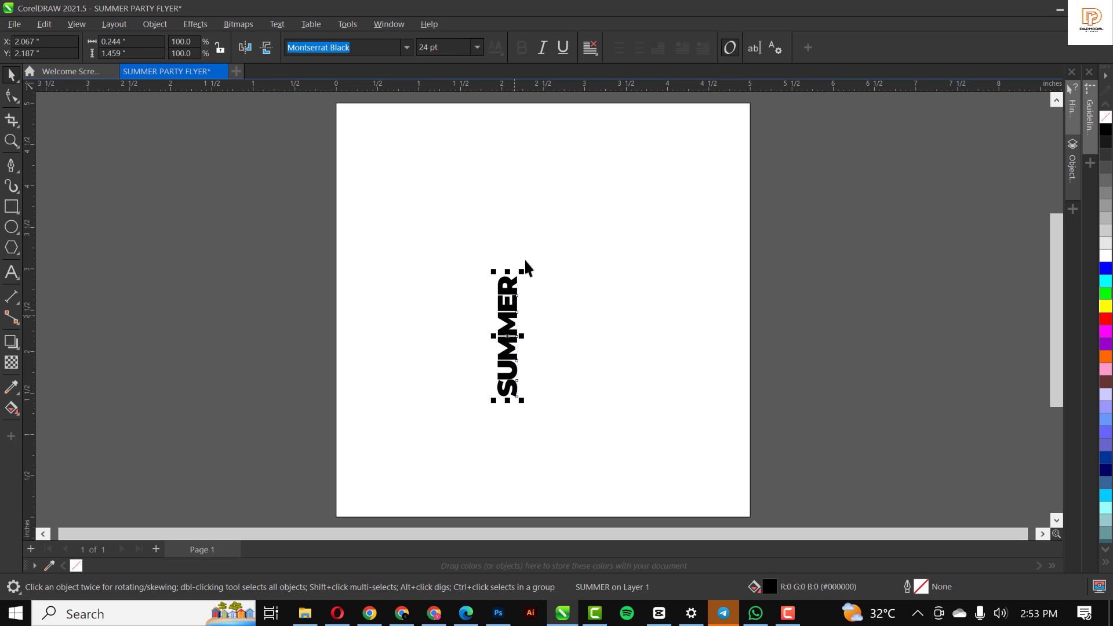
pyautogui.moveTo(523, 273); pyautogui.dragTo(545, 189)
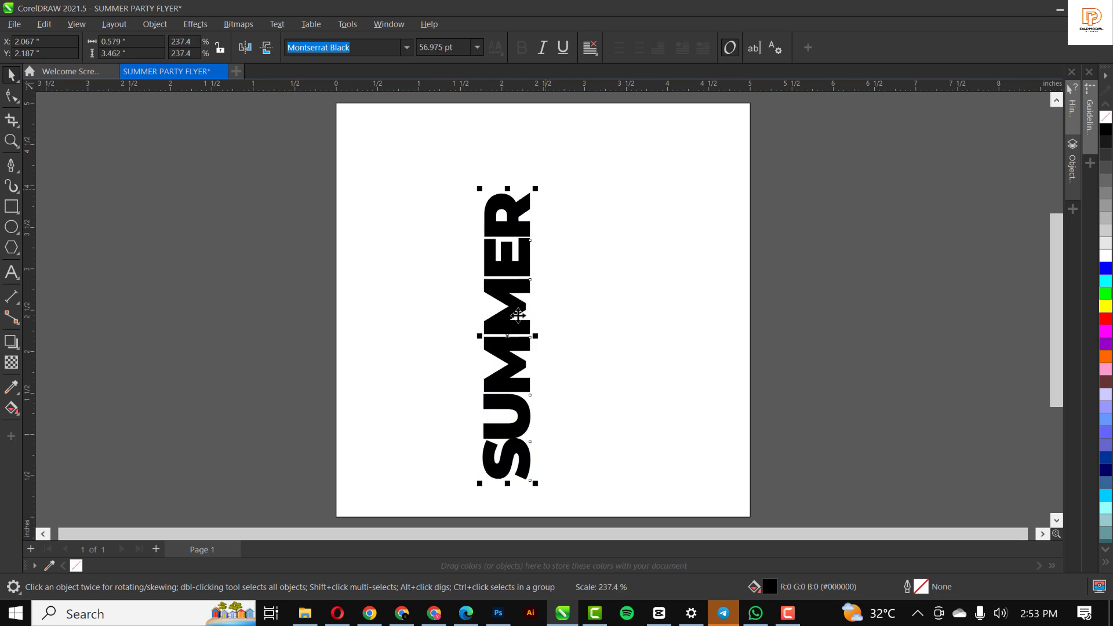
pyautogui.moveTo(510, 307); pyautogui.dragTo(468, 293)
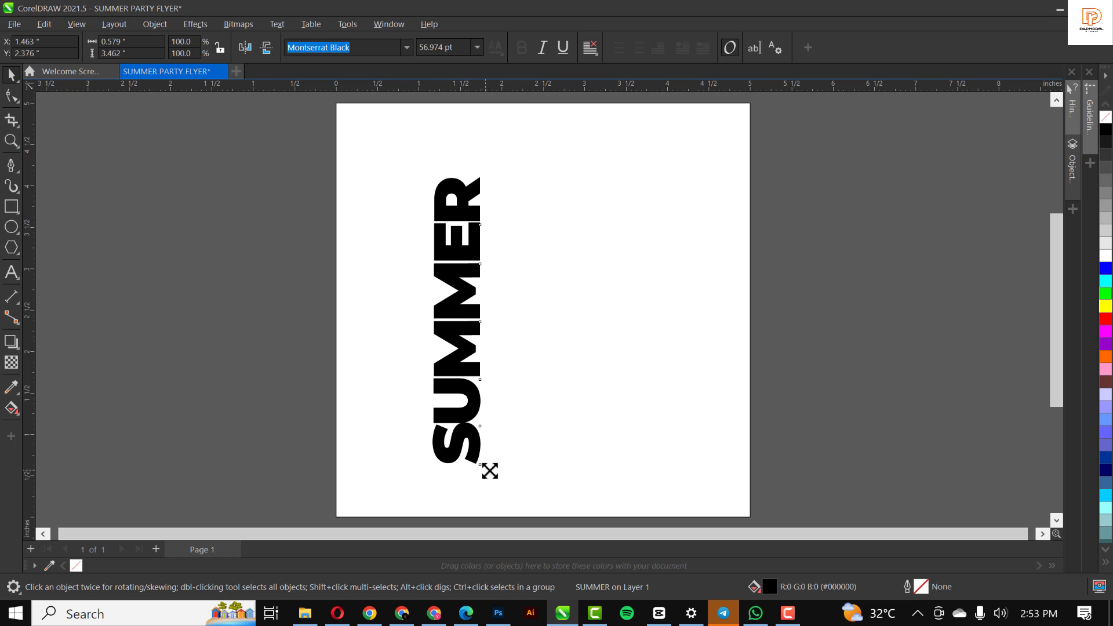
pyautogui.moveTo(490, 471); pyautogui.dragTo(495, 472)
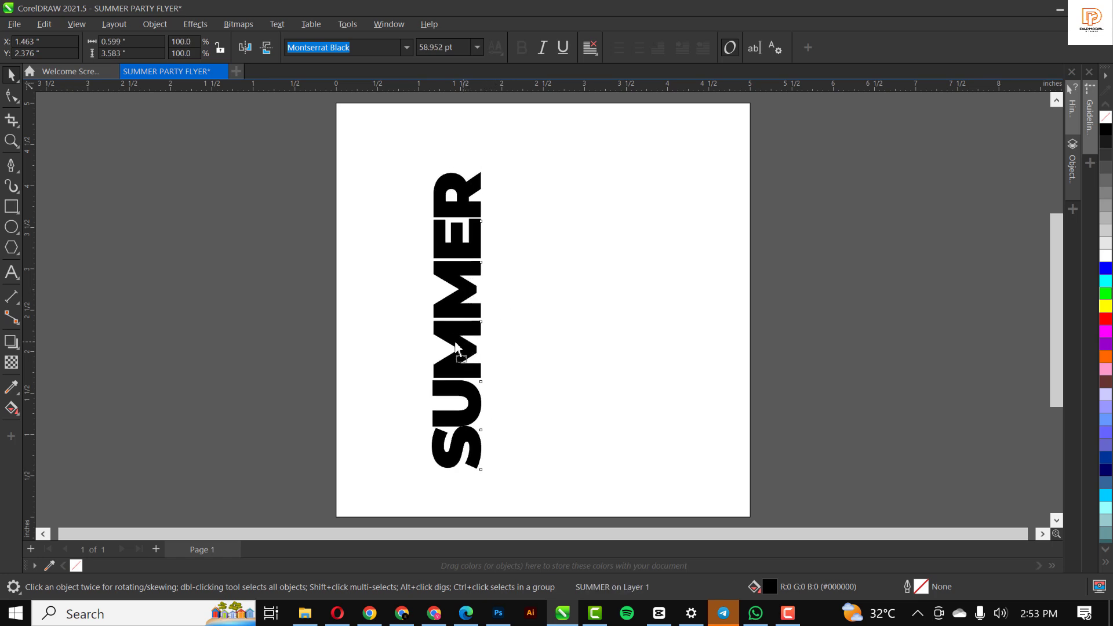
# - Duplicate the vertical SUMMER text sideways and repeat the duplication until five evenly spaced columns fill the page
pyautogui.moveTo(457, 348); pyautogui.dragTo(493, 348)
pyautogui.rightClick(493, 348)
pyautogui.click(500, 391)
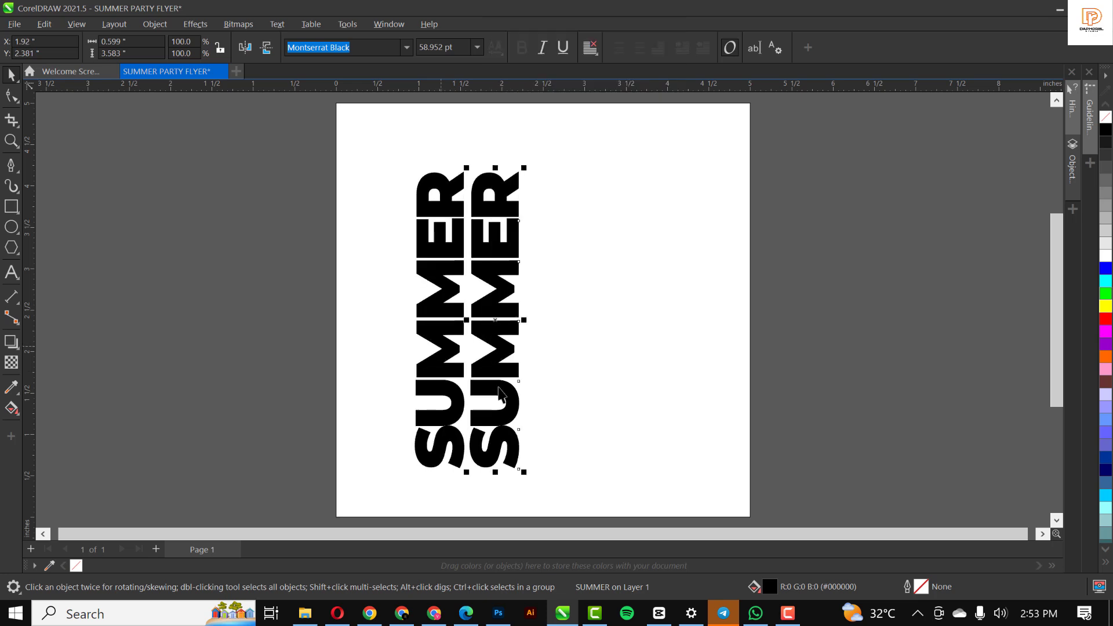
pyautogui.click(499, 375)
pyautogui.hotkey('ctrl', 'r')
pyautogui.hotkey('ctrl', 'r')
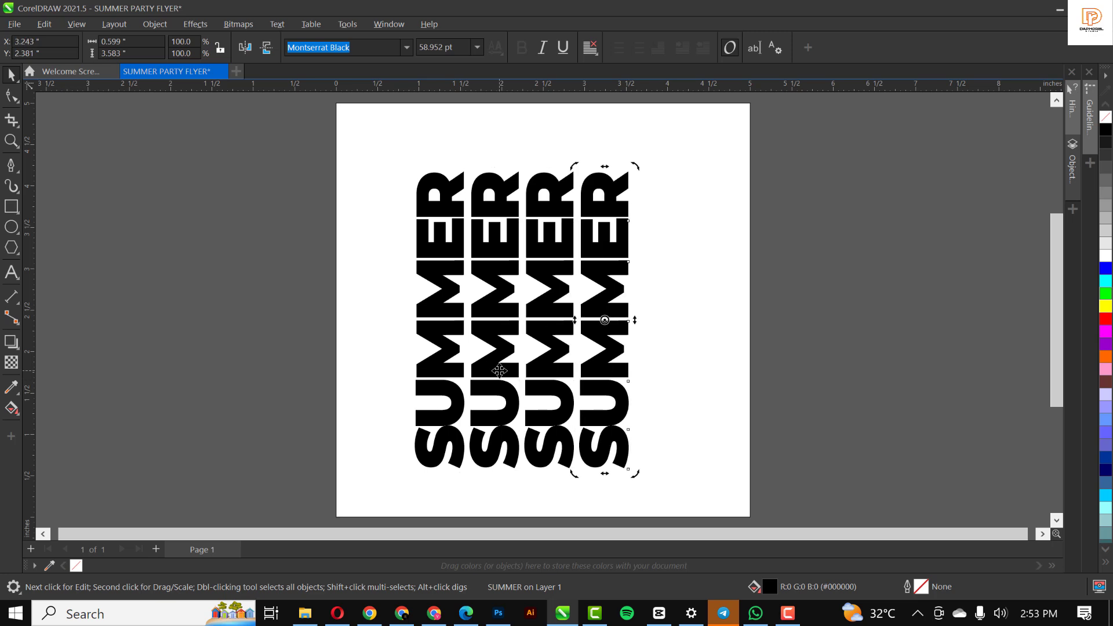
pyautogui.hotkey('ctrl', 'r')
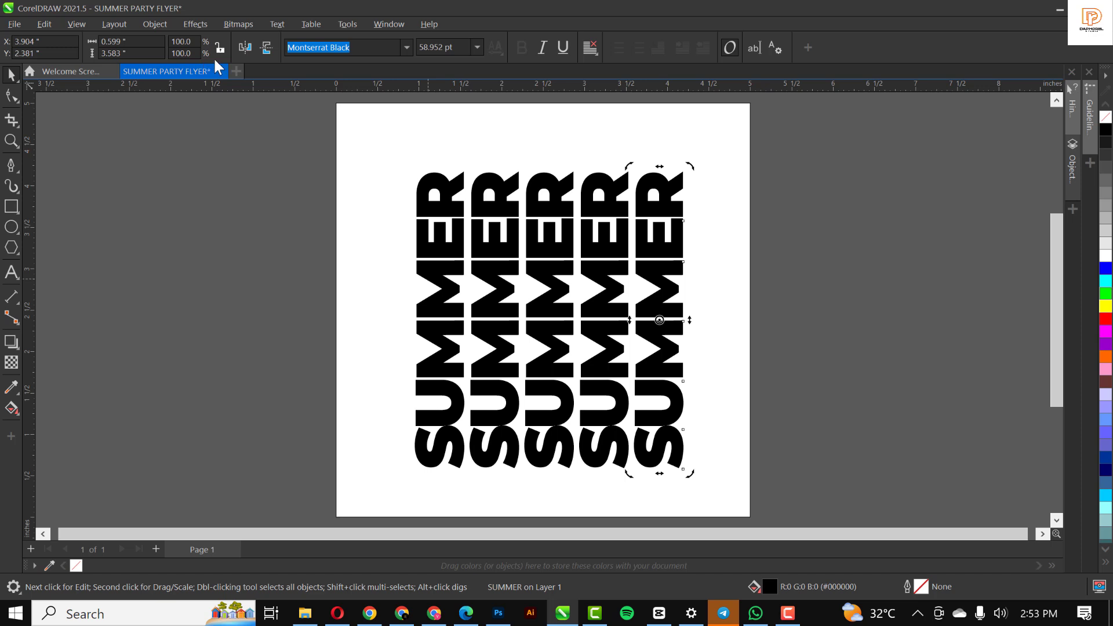
# - Mirror the rightmost SUMMER column horizontally and vertically so it reads downward
pyautogui.click(244, 49)
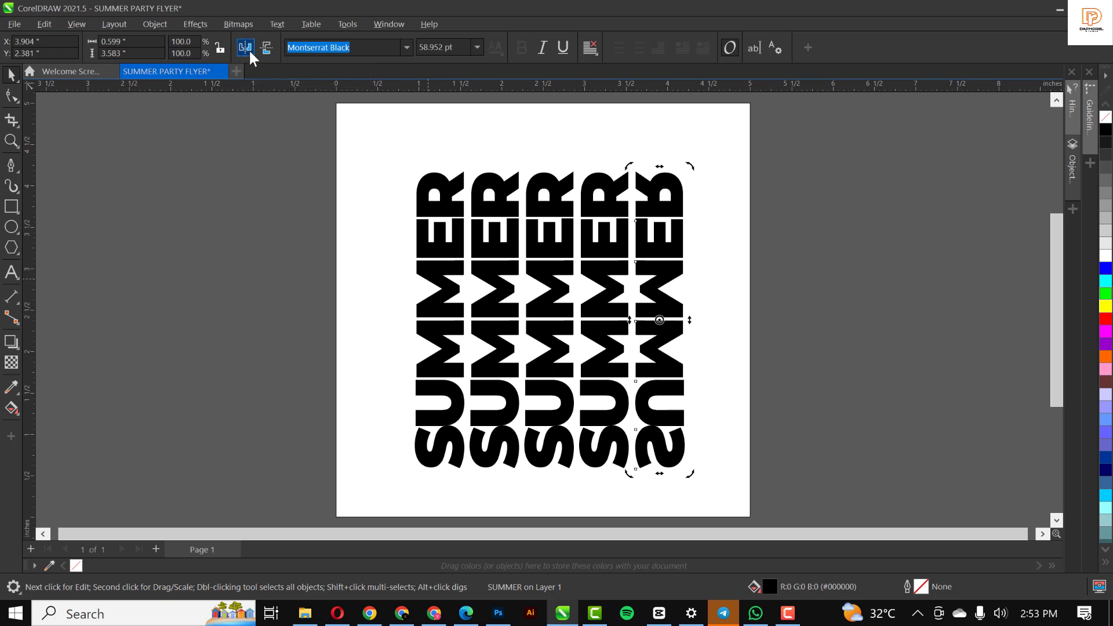
pyautogui.click(262, 52)
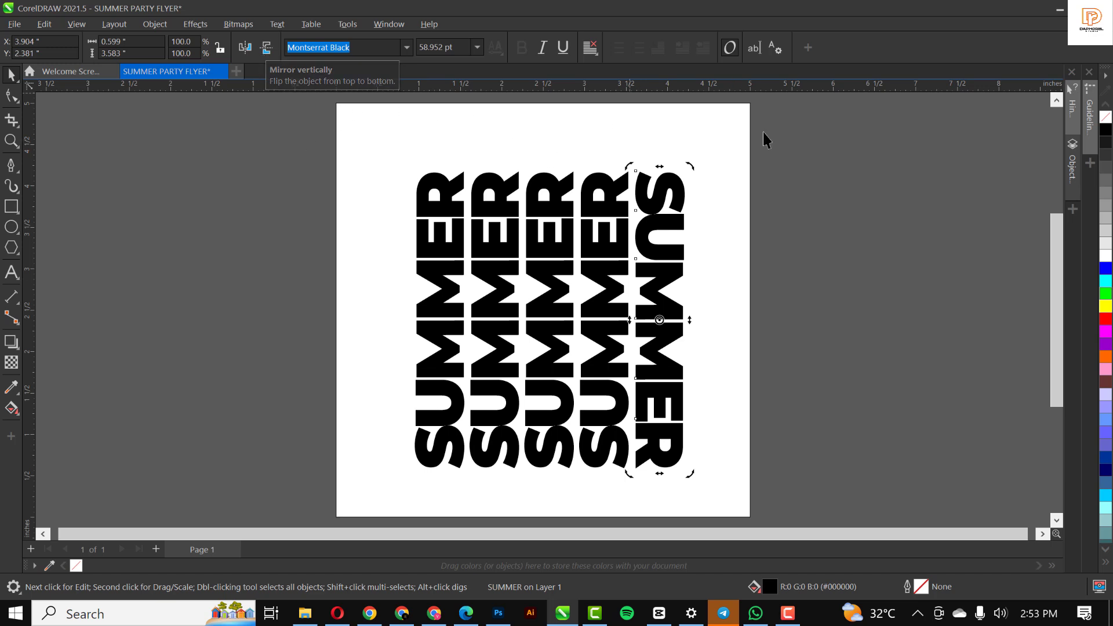
pyautogui.click(783, 206)
# - Convert all five SUMMER columns to curves and combine them into a single curve object
pyautogui.moveTo(803, 160); pyautogui.dragTo(374, 510)
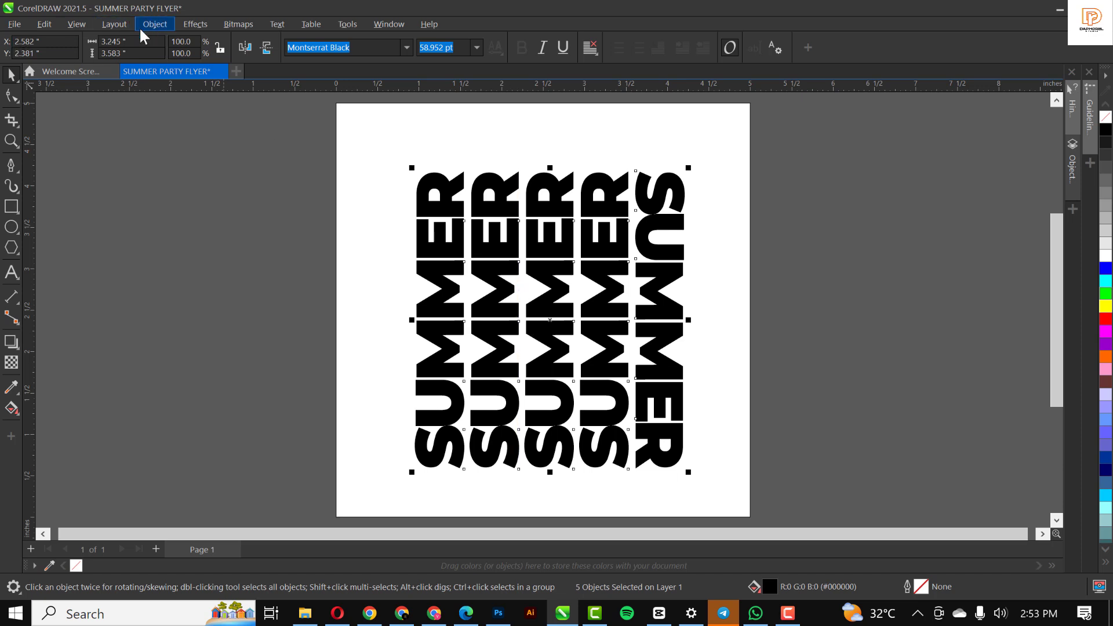
pyautogui.click(167, 26)
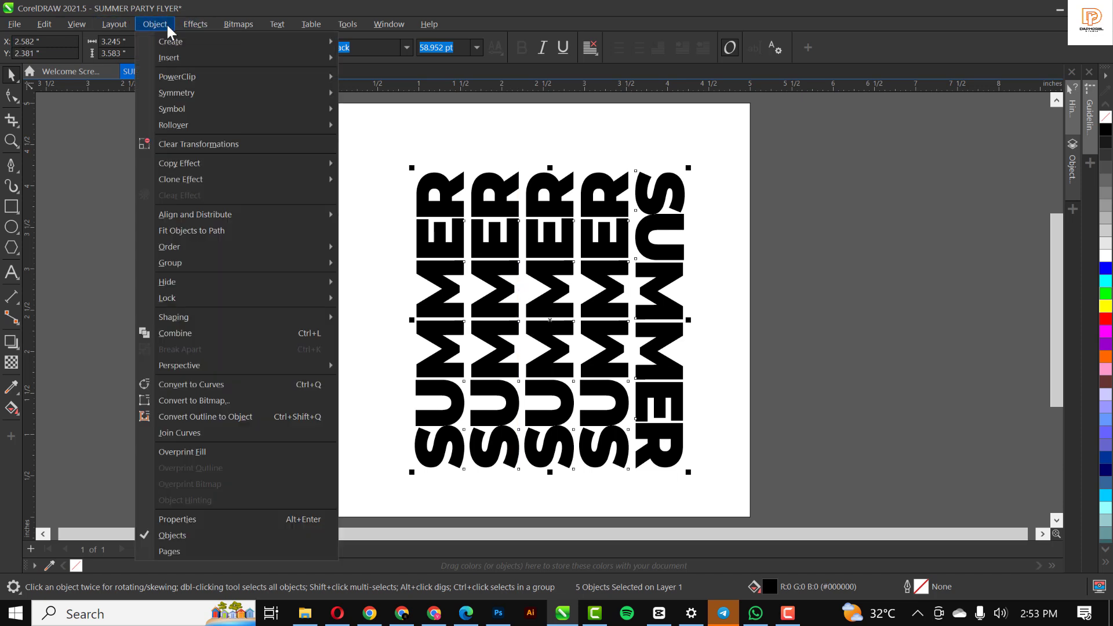
pyautogui.click(245, 384)
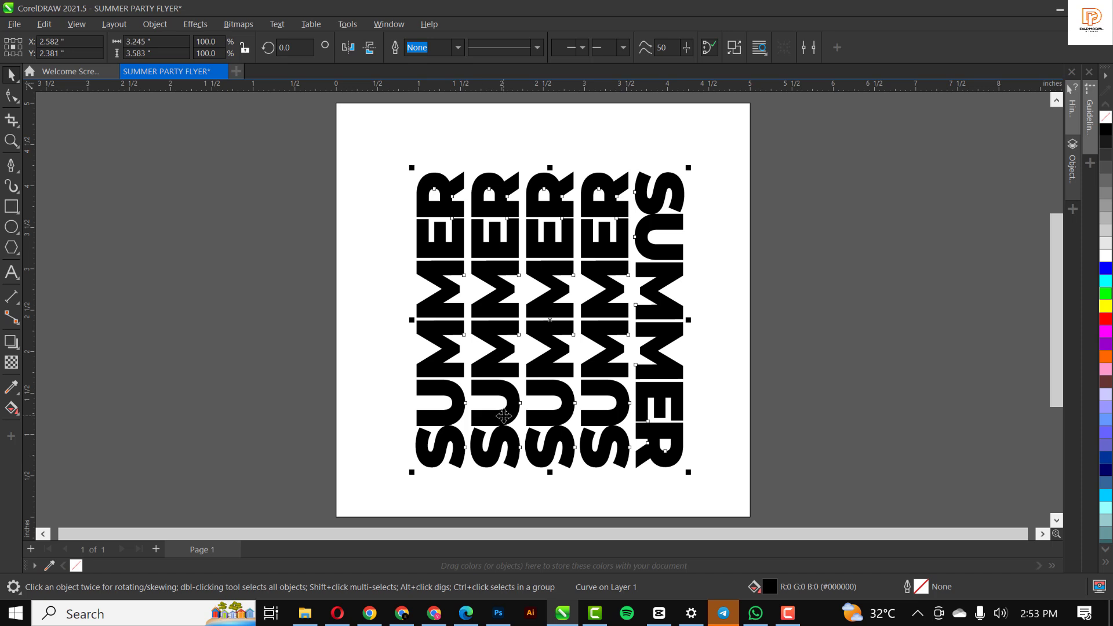
# - Place a copy of the SUMMER curve left of the page and give it a white 5.0 px outline with no fill
pyautogui.scroll(-1, 600, 233)
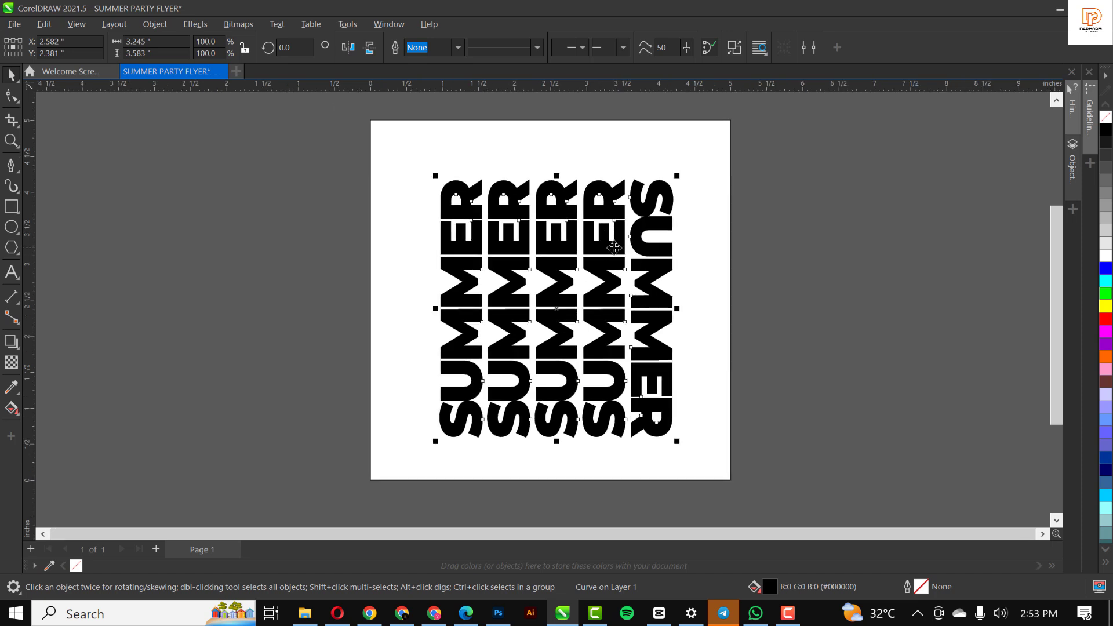
pyautogui.moveTo(612, 246); pyautogui.dragTo(300, 288)
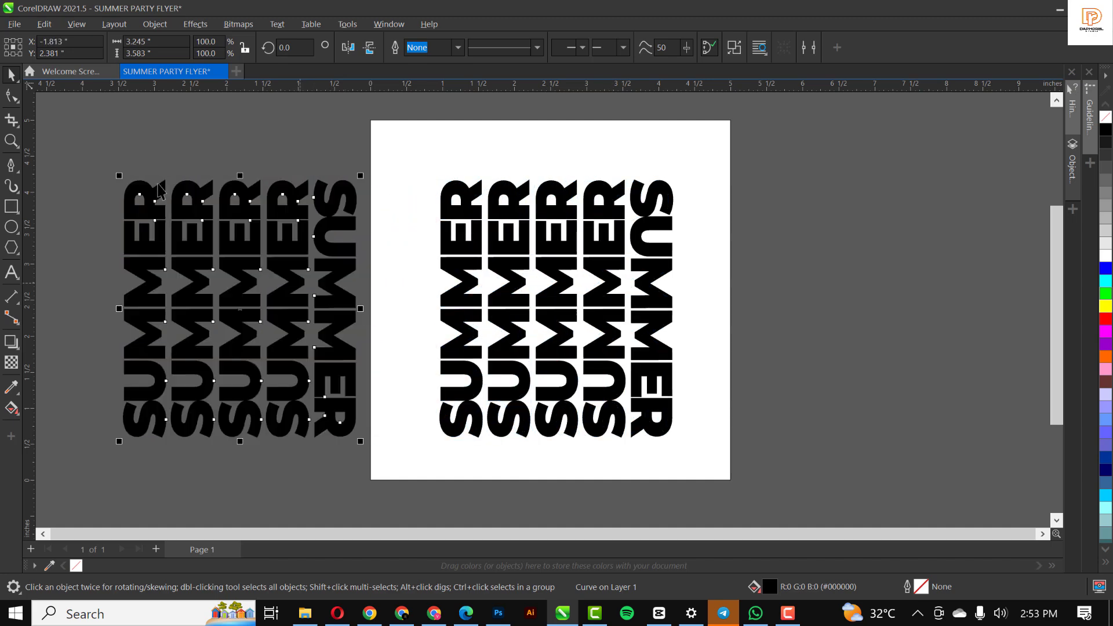
pyautogui.rightClick(1105, 256)
pyautogui.click(1106, 117)
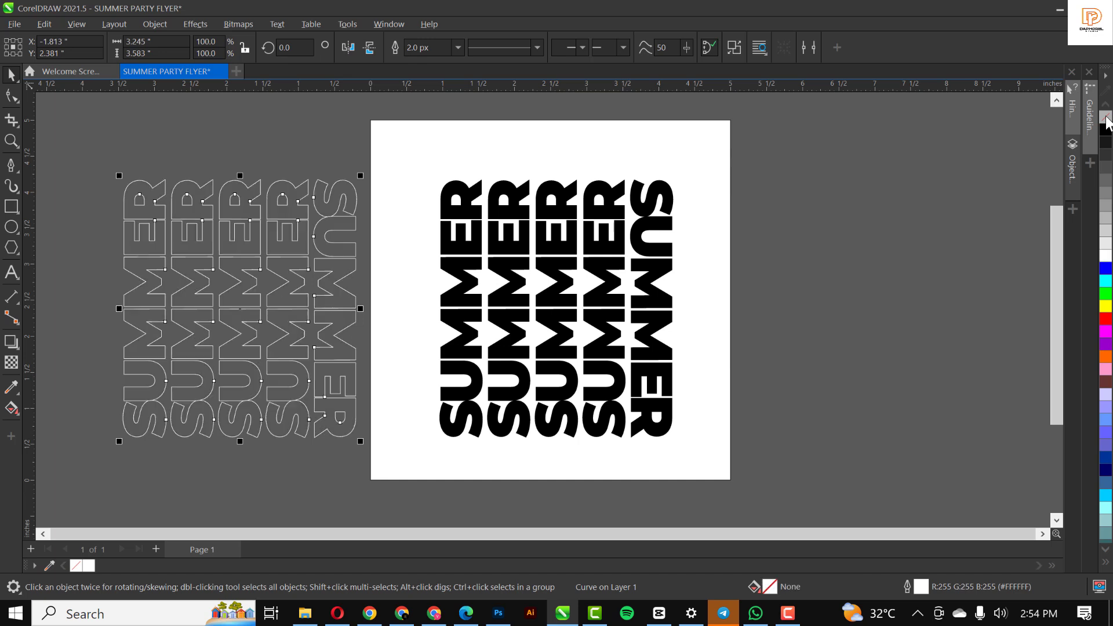
pyautogui.click(458, 47)
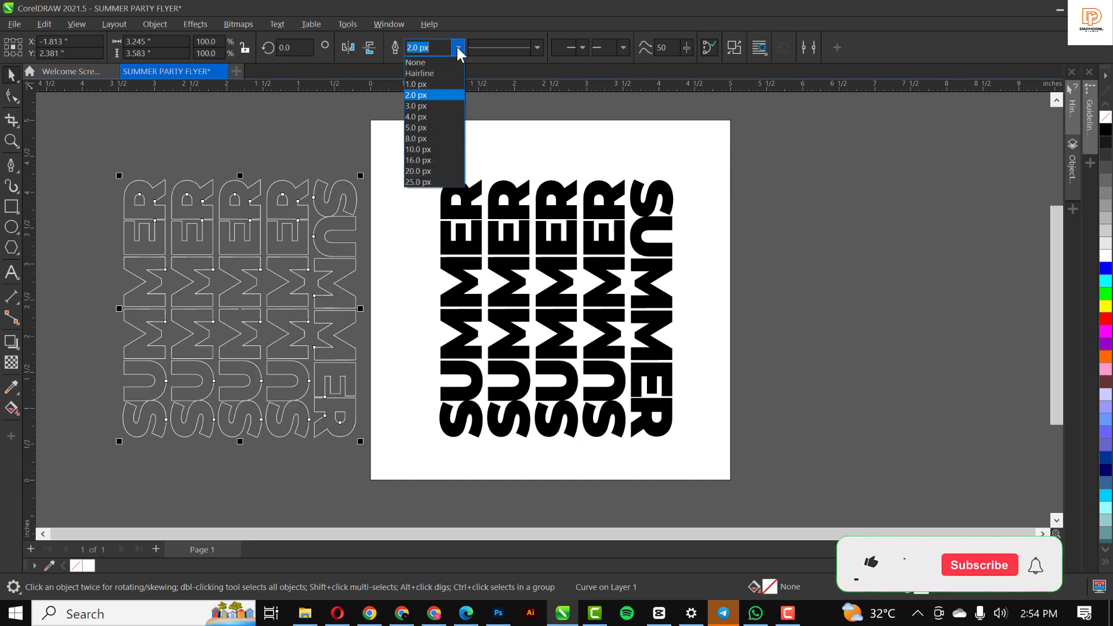
pyautogui.click(418, 124)
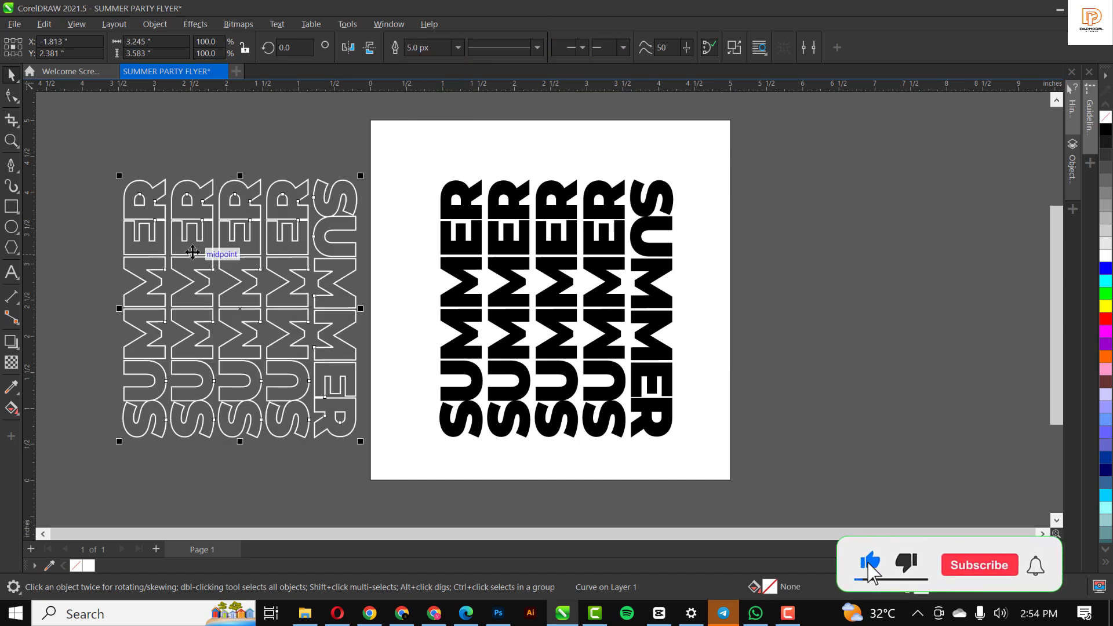
# - Convert the outlined copy to a 300 dpi RGB bitmap with a transparent background, and select the black SUMMER curve on the page
pyautogui.click(219, 26)
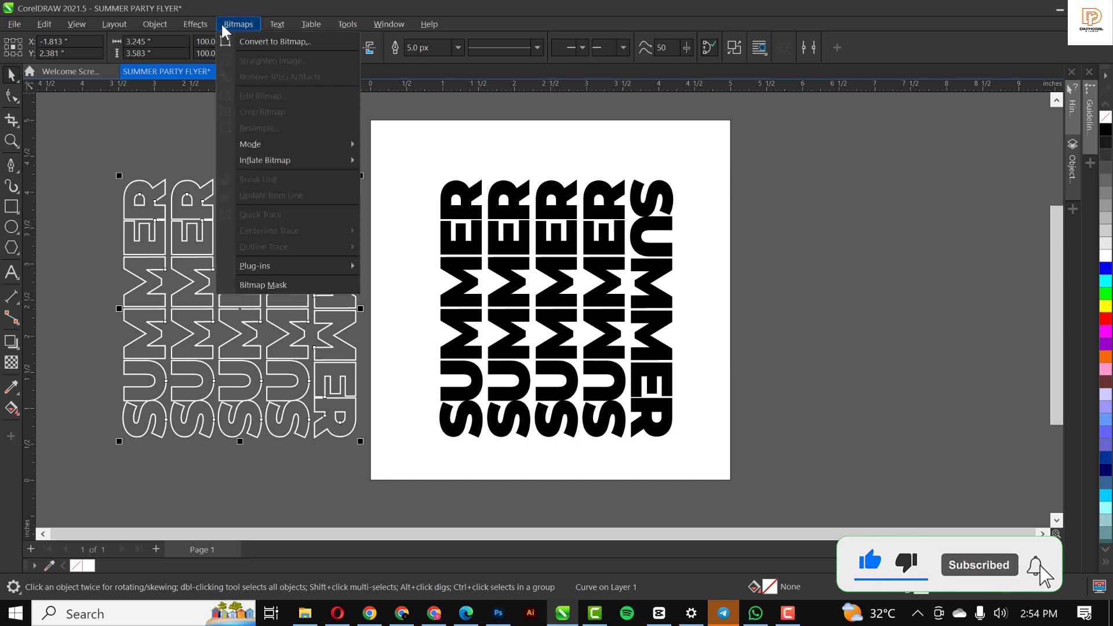
pyautogui.click(258, 42)
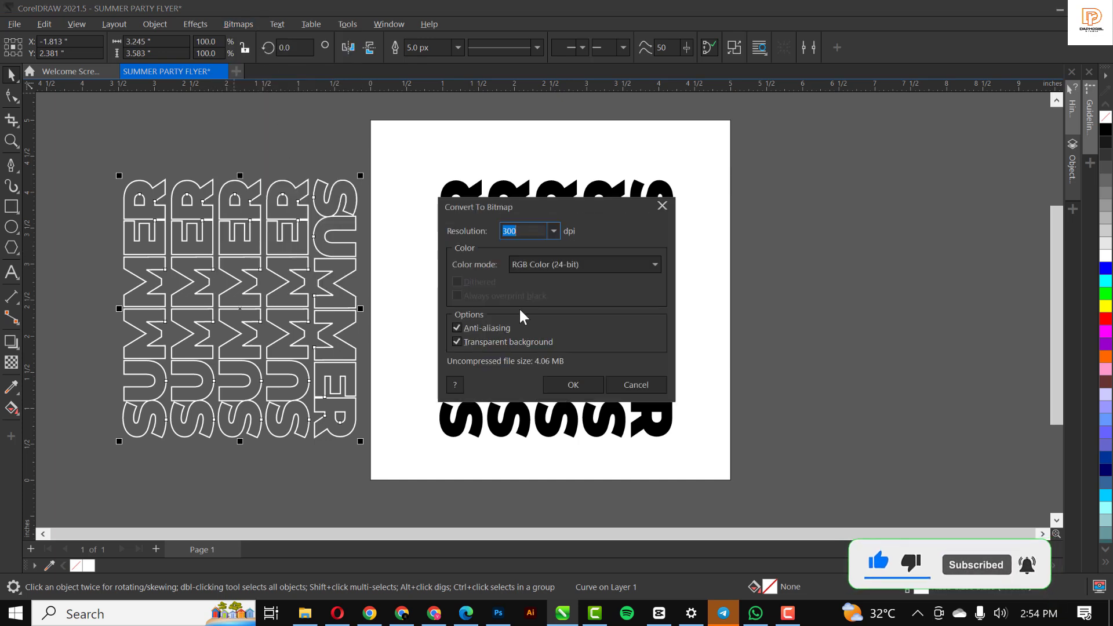
pyautogui.click(573, 385)
pyautogui.click(607, 400)
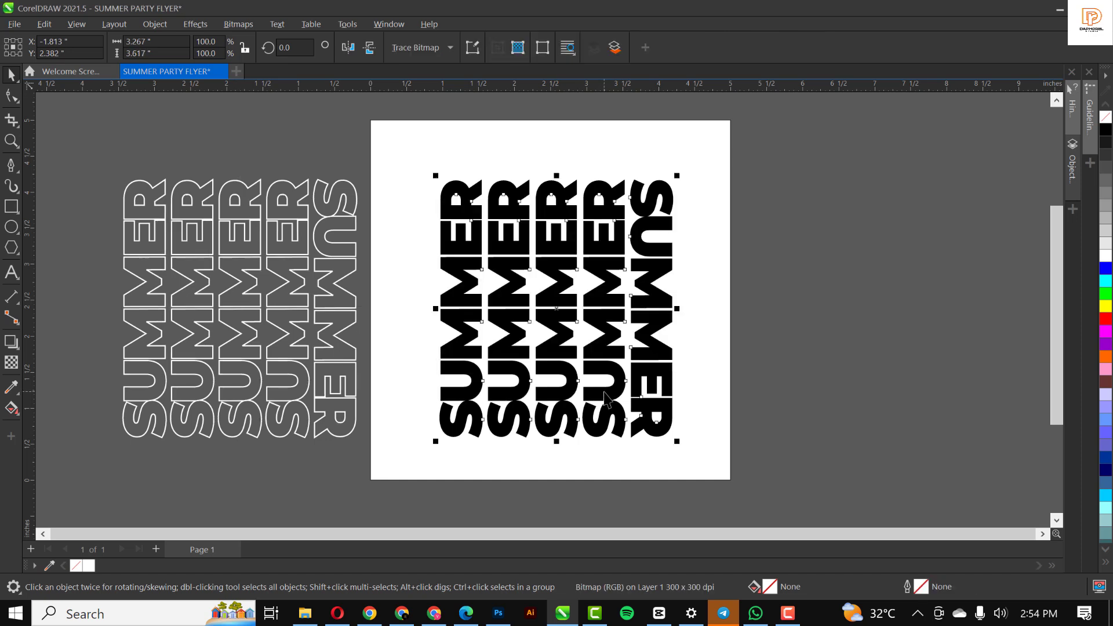
# - Copy the yellow brush stroke from BRUSH 1.cdr into the SUMMER PARTY FLYER document and place it to the right of the page
pyautogui.click(245, 238)
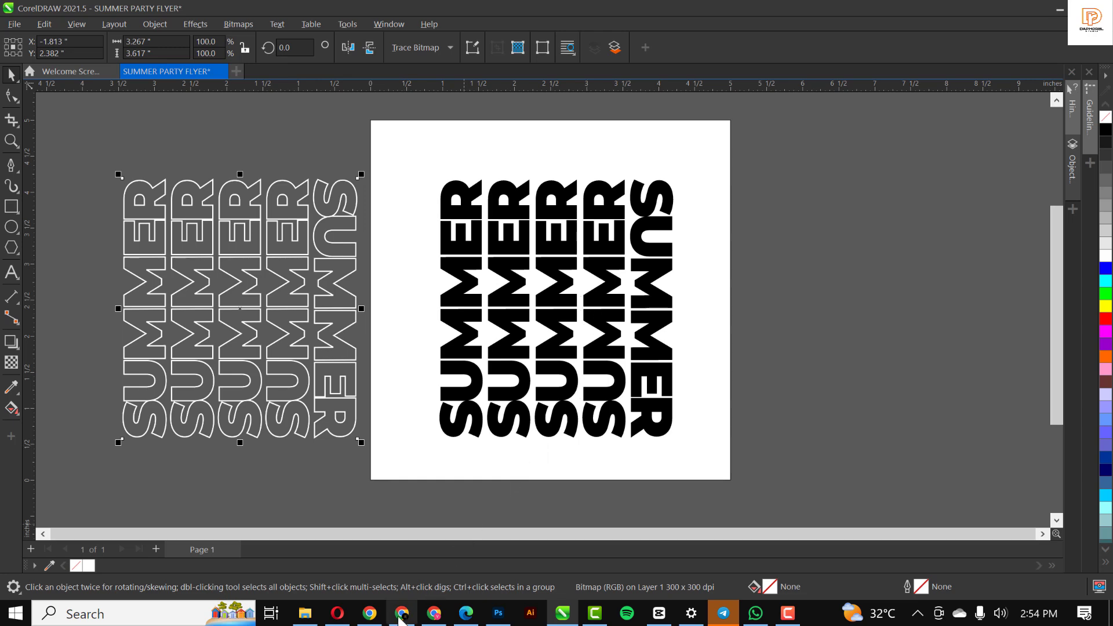
pyautogui.click(305, 613)
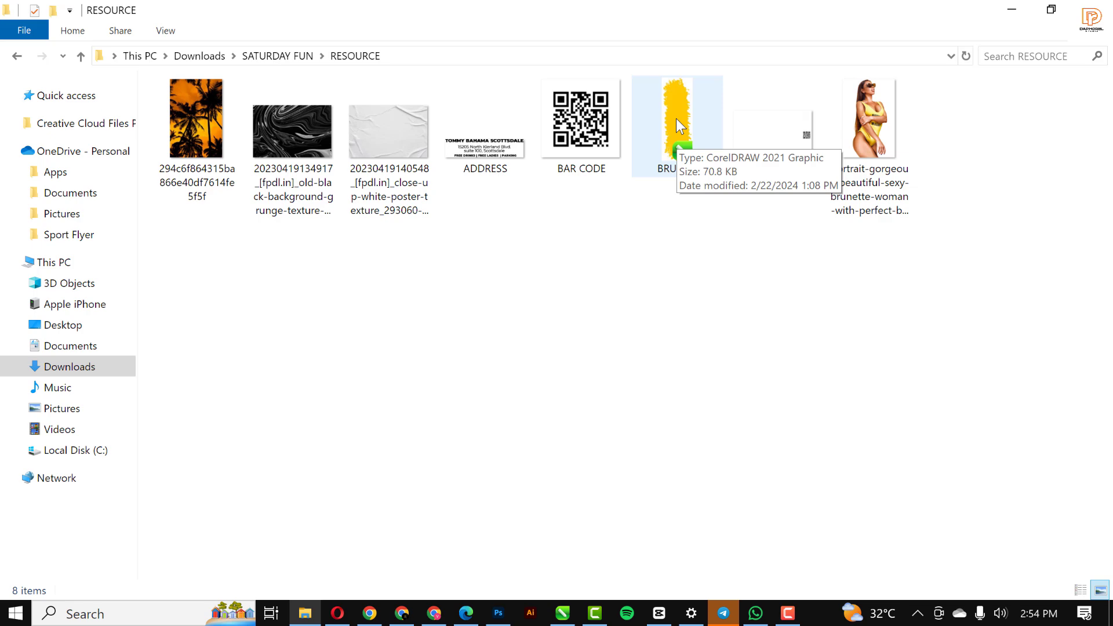
pyautogui.hotkey('alt', 'Tab')
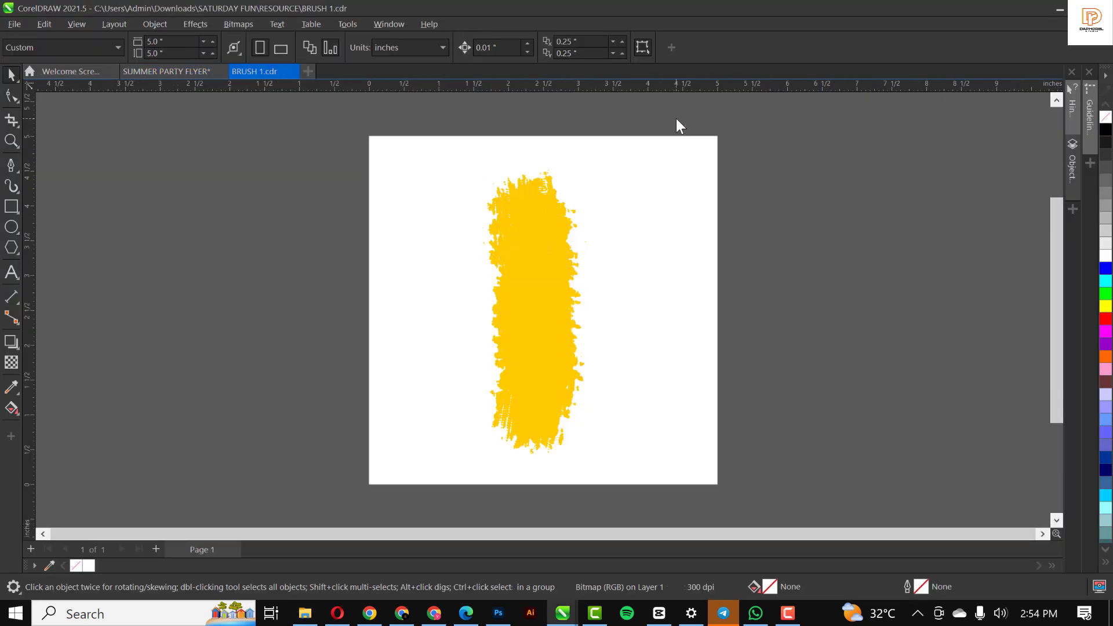
pyautogui.click(519, 294)
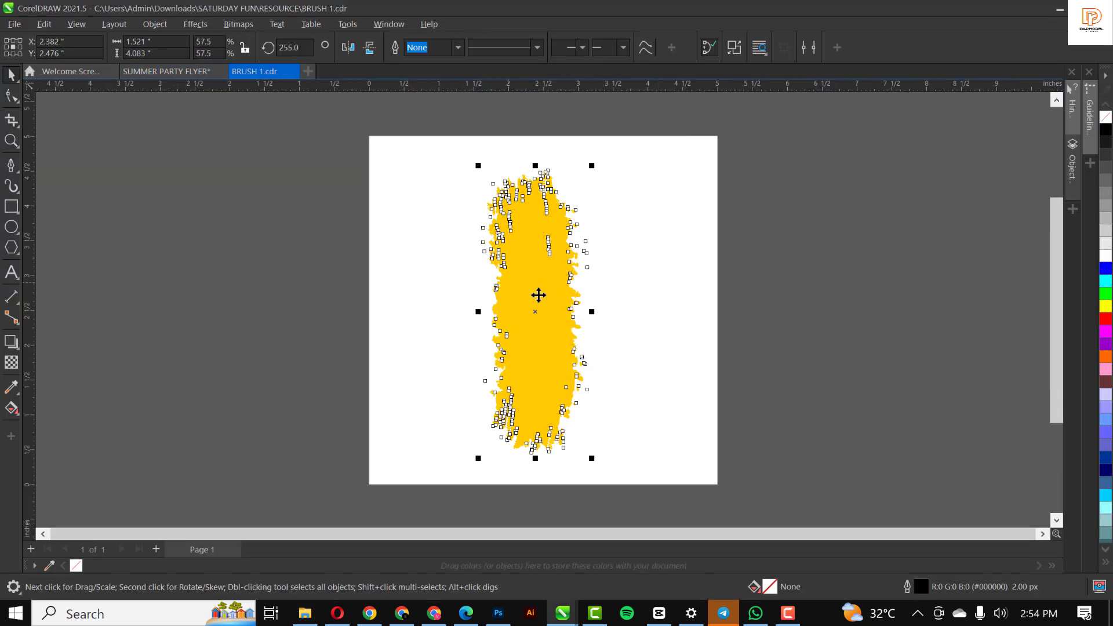
pyautogui.hotkey('ctrl', 'c')
pyautogui.click(168, 69)
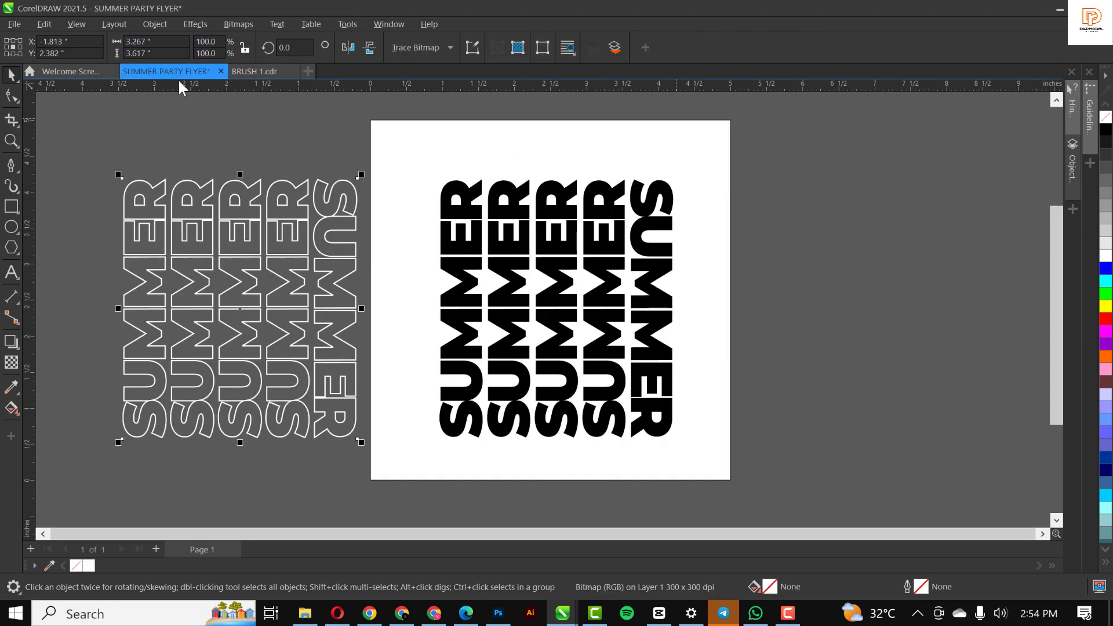
pyautogui.hotkey('ctrl', 'v')
pyautogui.click(541, 255)
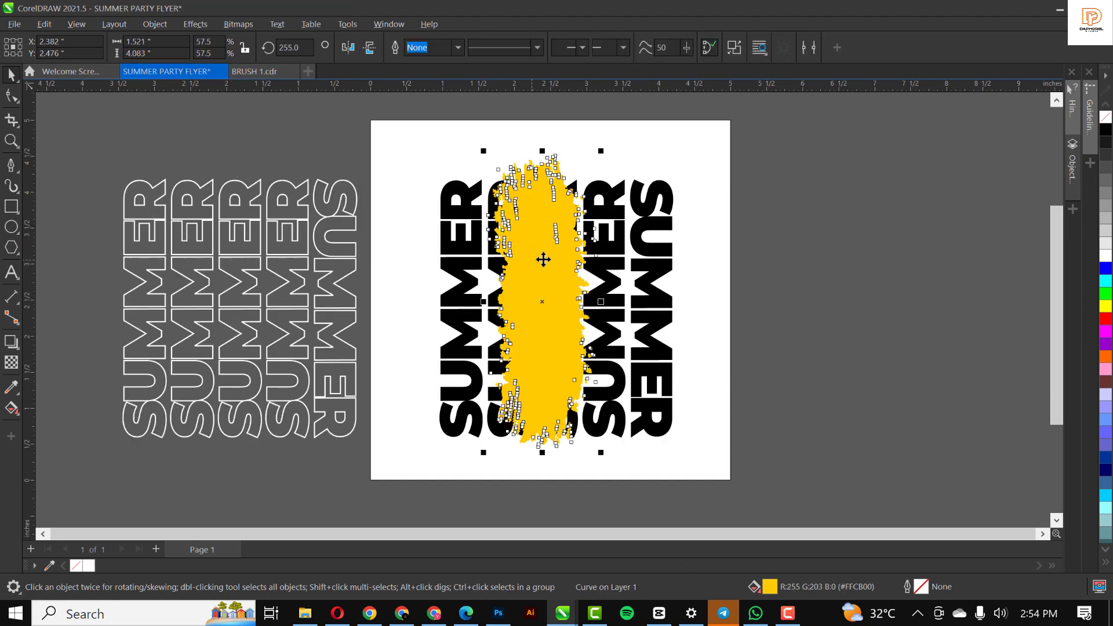
pyautogui.moveTo(542, 256)
pyautogui.mouseDown()
pyautogui.moveTo(845, 249)
pyautogui.moveTo(836, 254)
pyautogui.mouseUp()
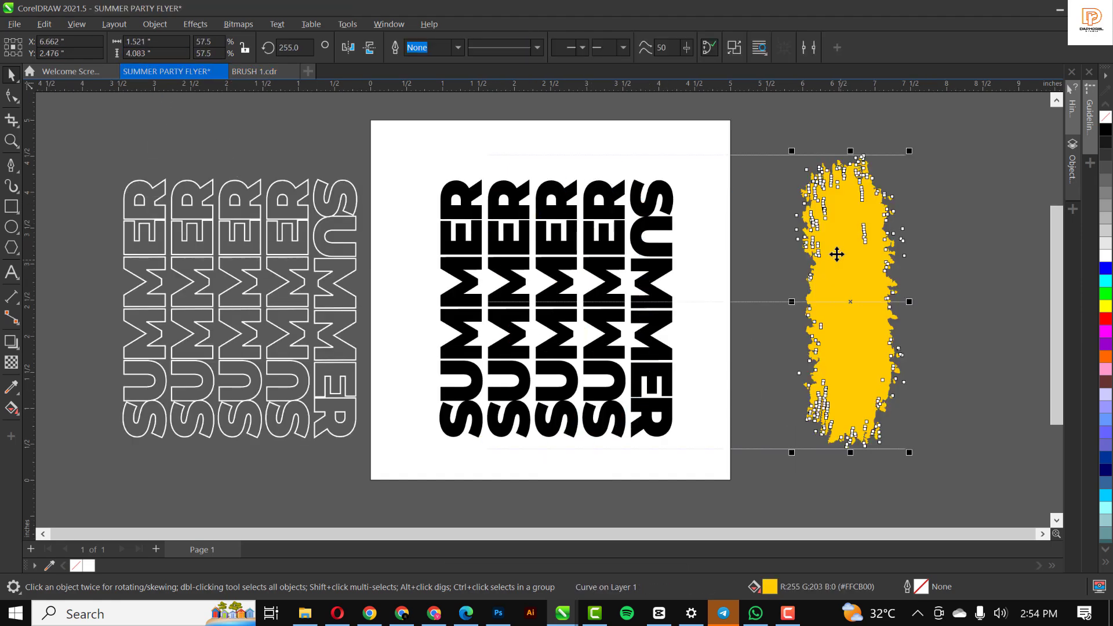
# - Sample the brush stroke's yellow (#FFCB00) with the Color Eyedropper and apply it as the fill of the black SUMMER curve
pyautogui.click(11, 387)
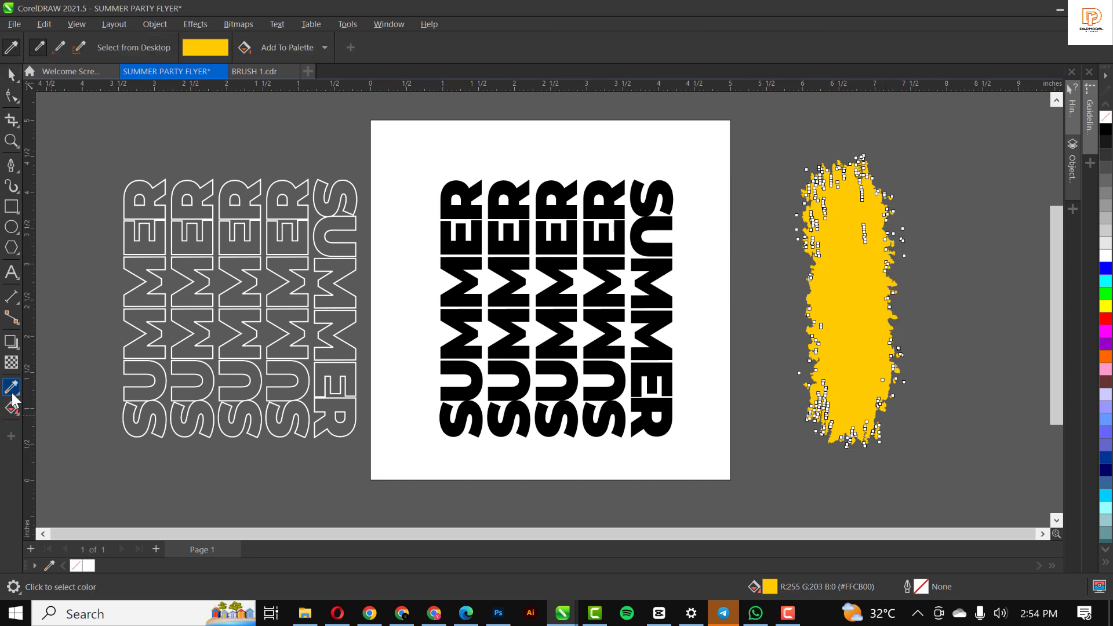
pyautogui.click(854, 284)
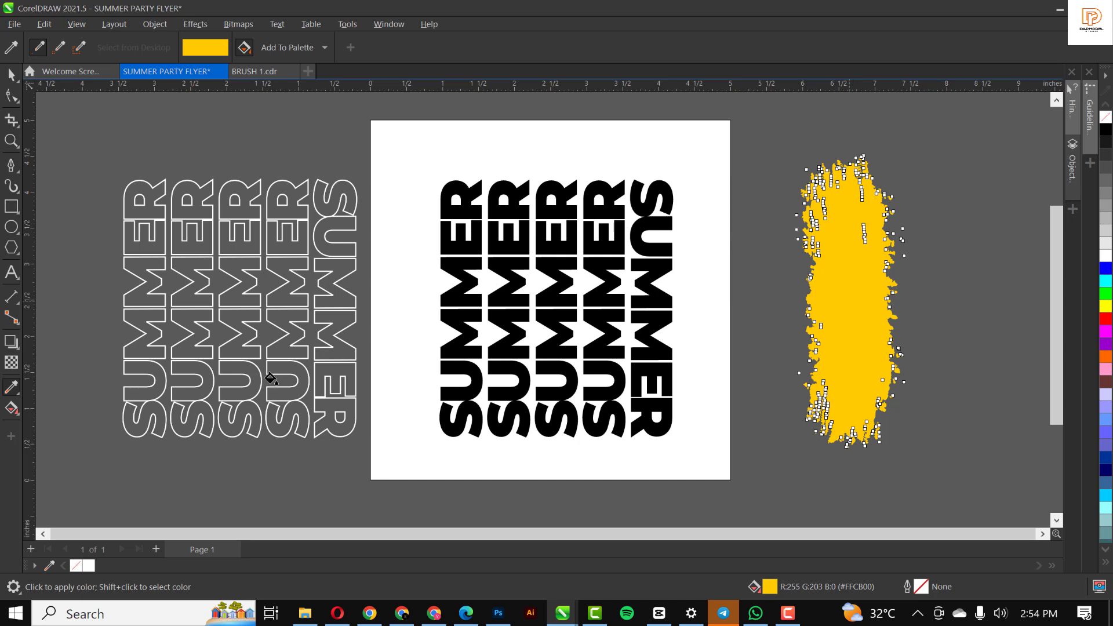
pyautogui.click(9, 75)
pyautogui.click(11, 387)
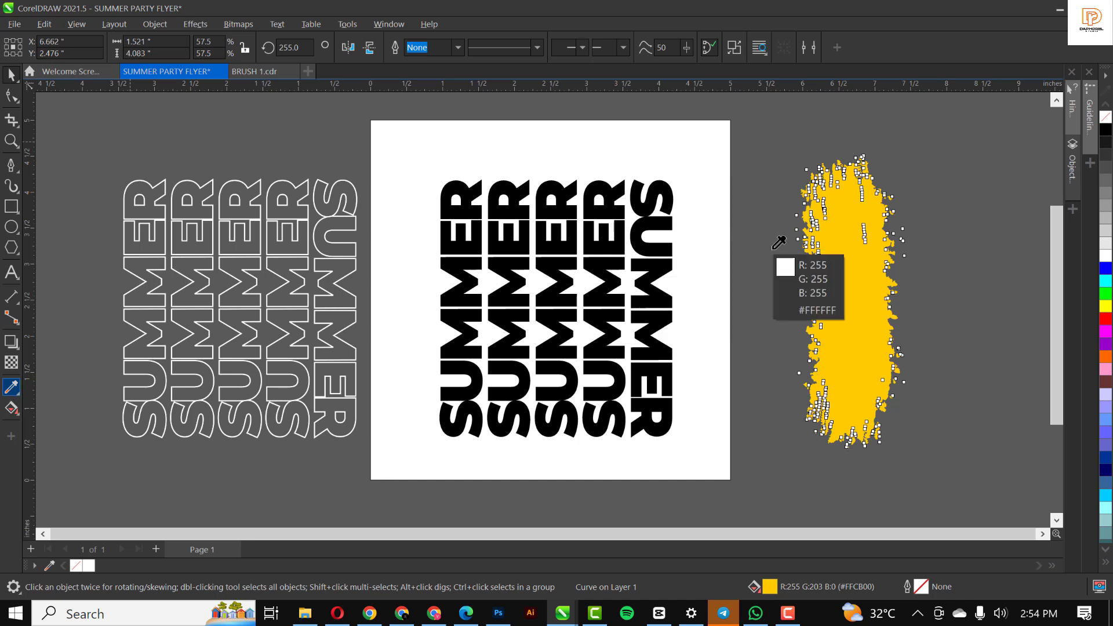
pyautogui.click(857, 262)
pyautogui.click(649, 281)
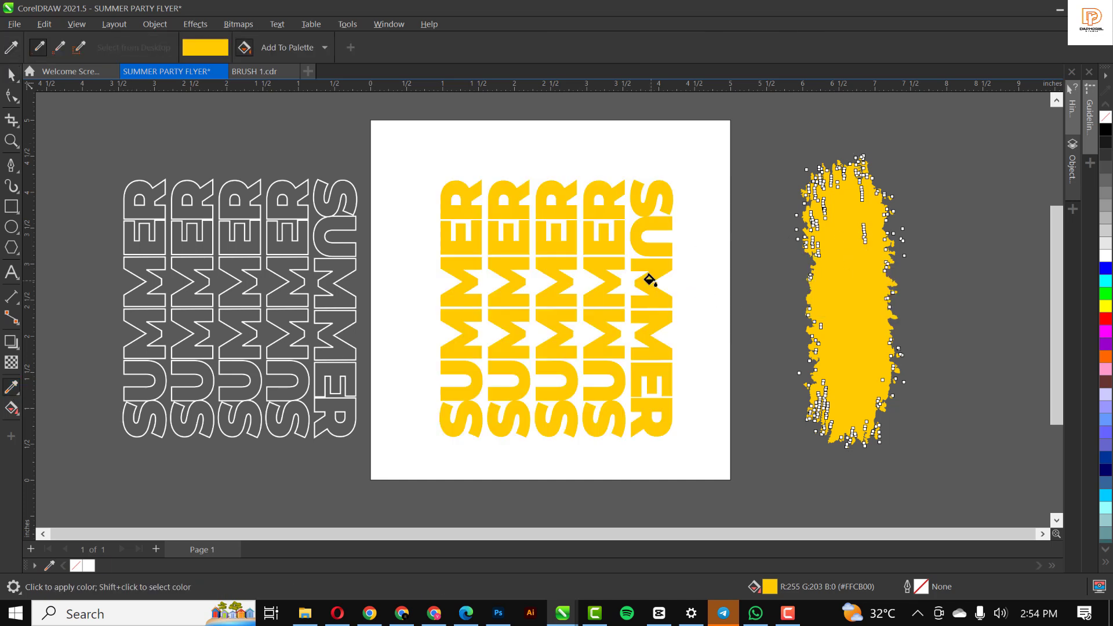
# - Center the yellow SUMMER curve on the page
pyautogui.press('space')
pyautogui.click(653, 294)
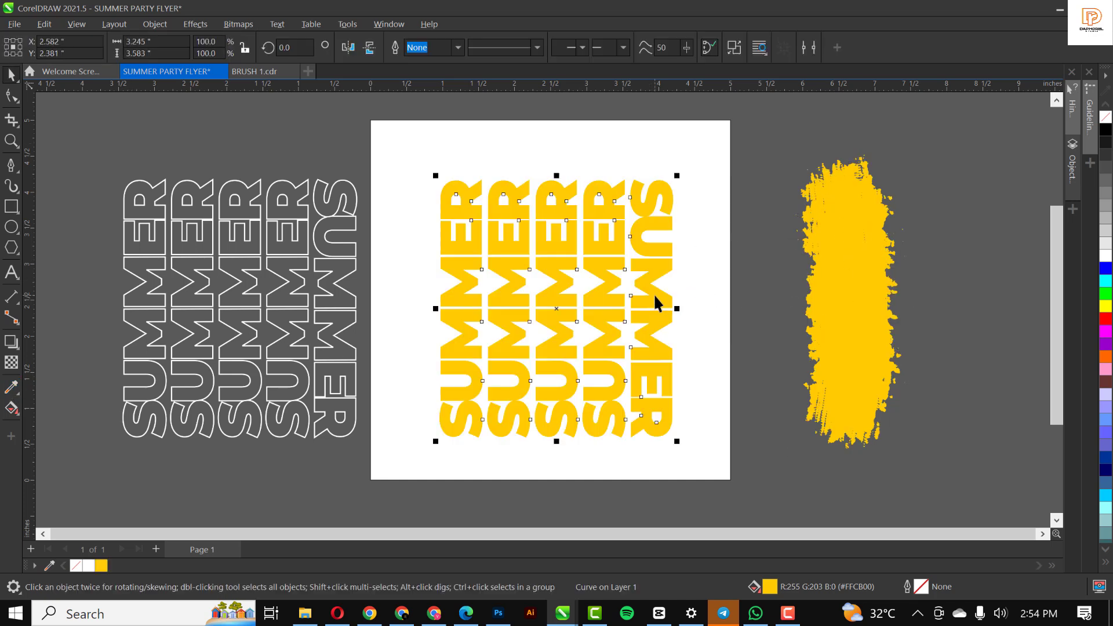
pyautogui.click(653, 293)
pyautogui.press('p')
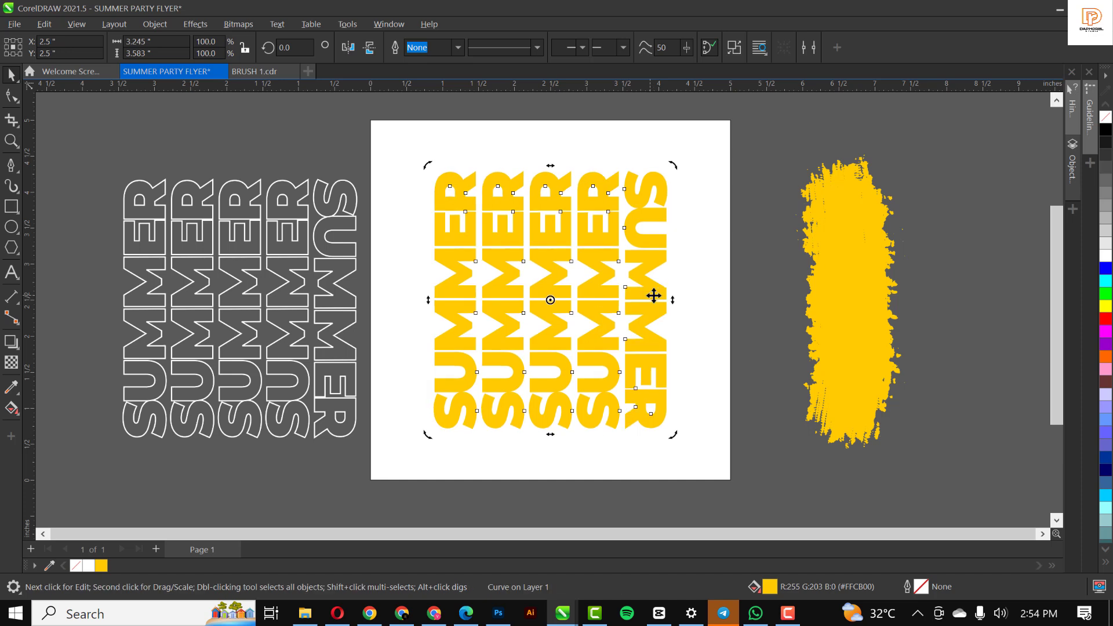
# - Fill the page-sized background rectangle with black and remove its outline
pyautogui.click(763, 242)
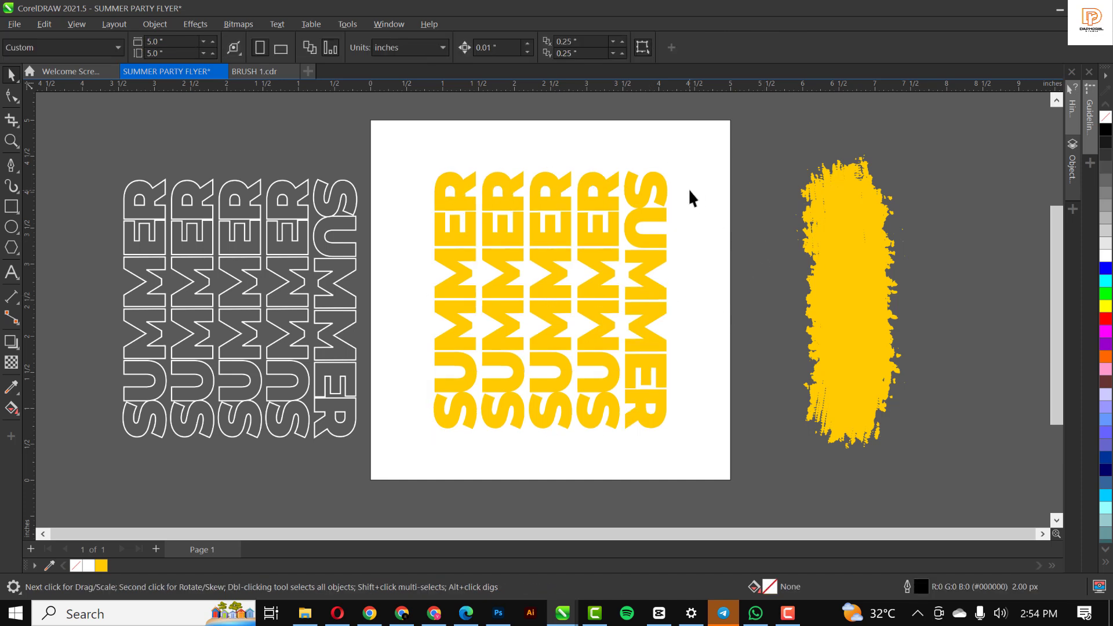
pyautogui.click(671, 134)
pyautogui.click(1106, 130)
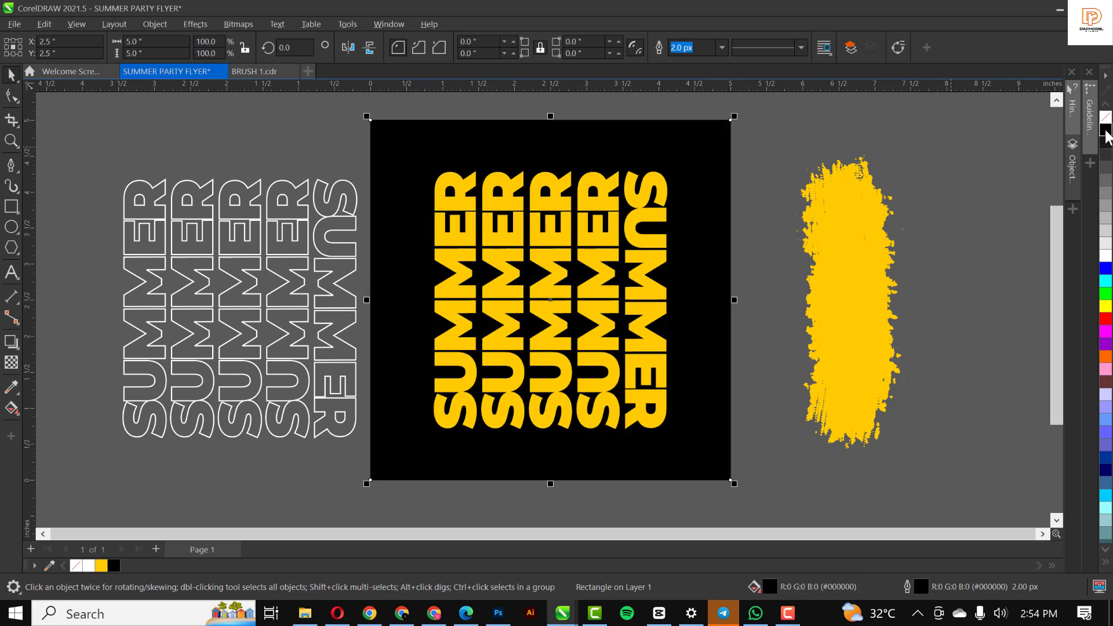
# - Move the brush stroke farther right and the outlined SUMMER bitmap farther left, away from the page
pyautogui.click(833, 234)
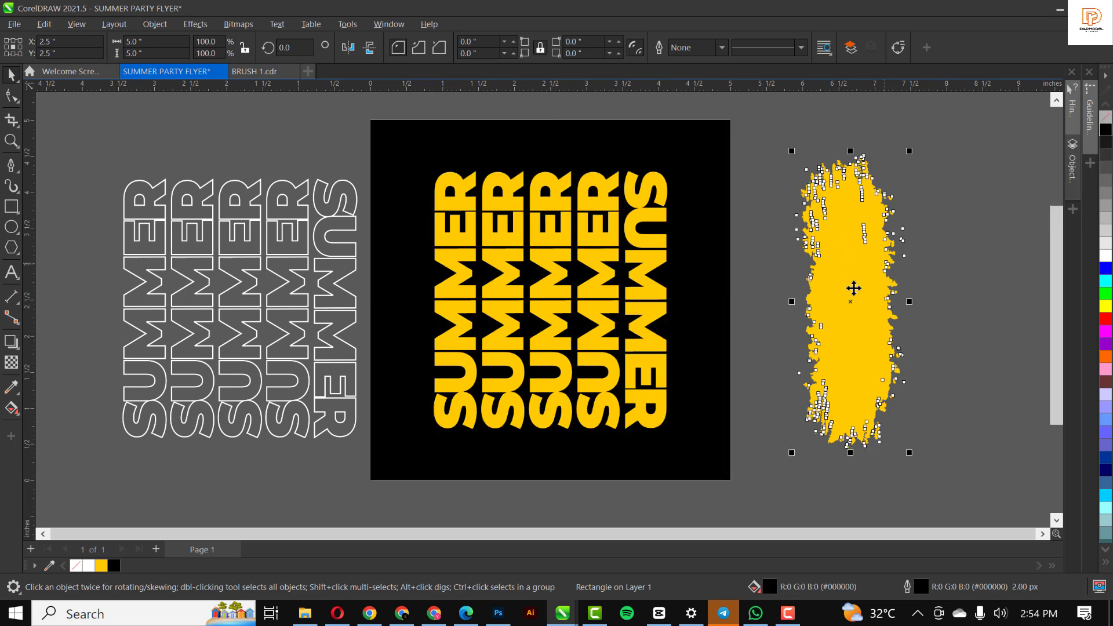
pyautogui.moveTo(862, 269); pyautogui.dragTo(986, 275)
pyautogui.scroll(-1, 197, 260)
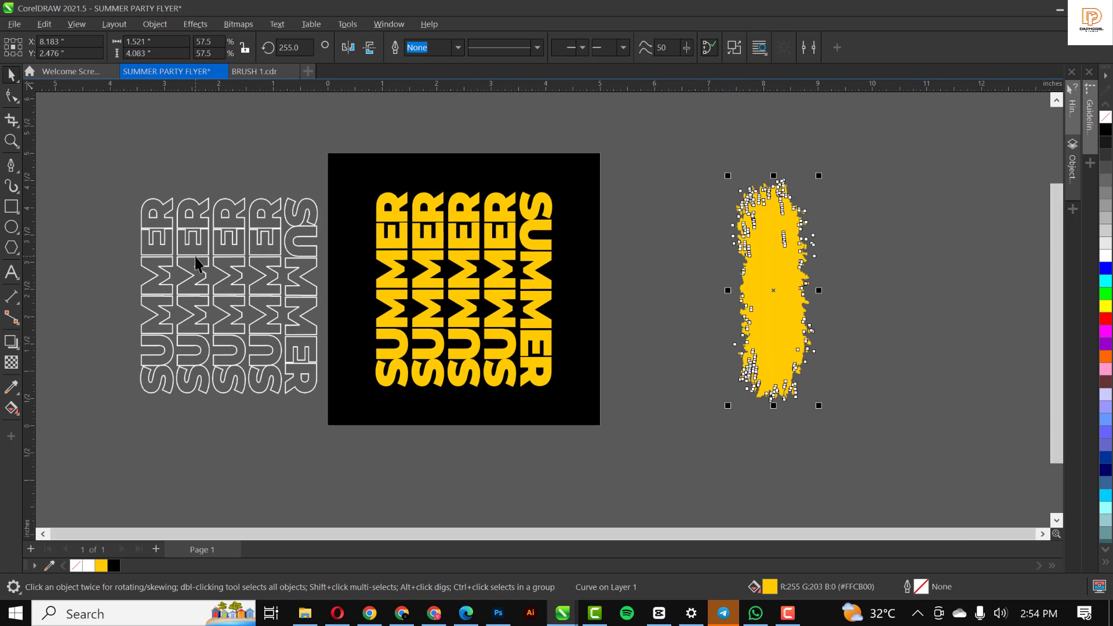
pyautogui.click(206, 268)
pyautogui.moveTo(230, 265); pyautogui.dragTo(178, 276)
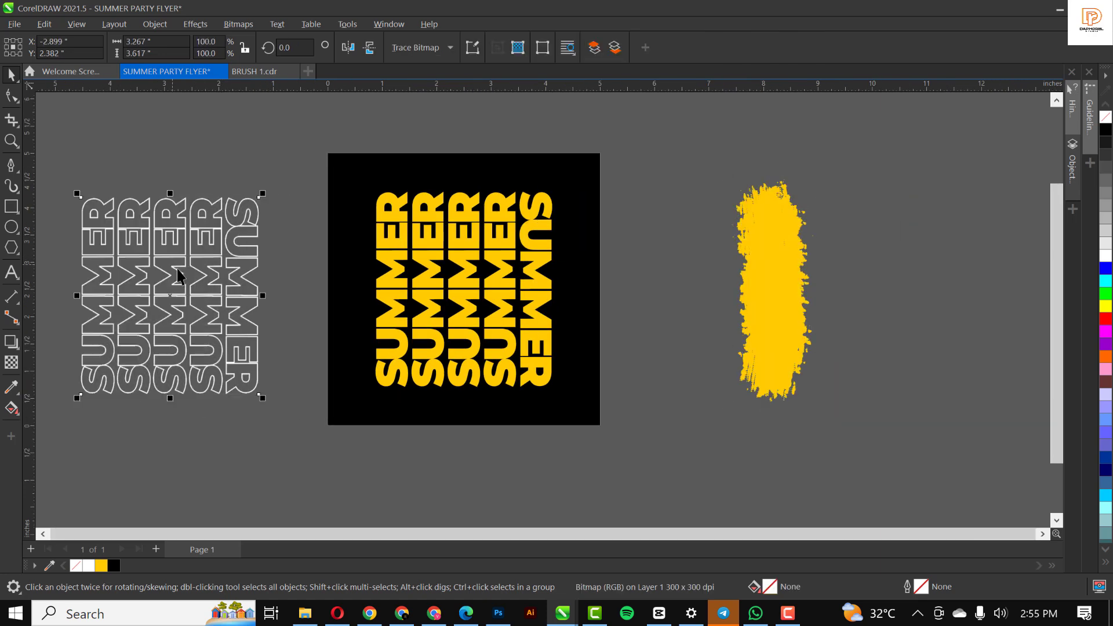
# - Import the old-black-background-grunge-texture image from the RESOURCE folder and enlarge it to about 8.4 by 5.6 inches, covering the page
pyautogui.click(591, 323)
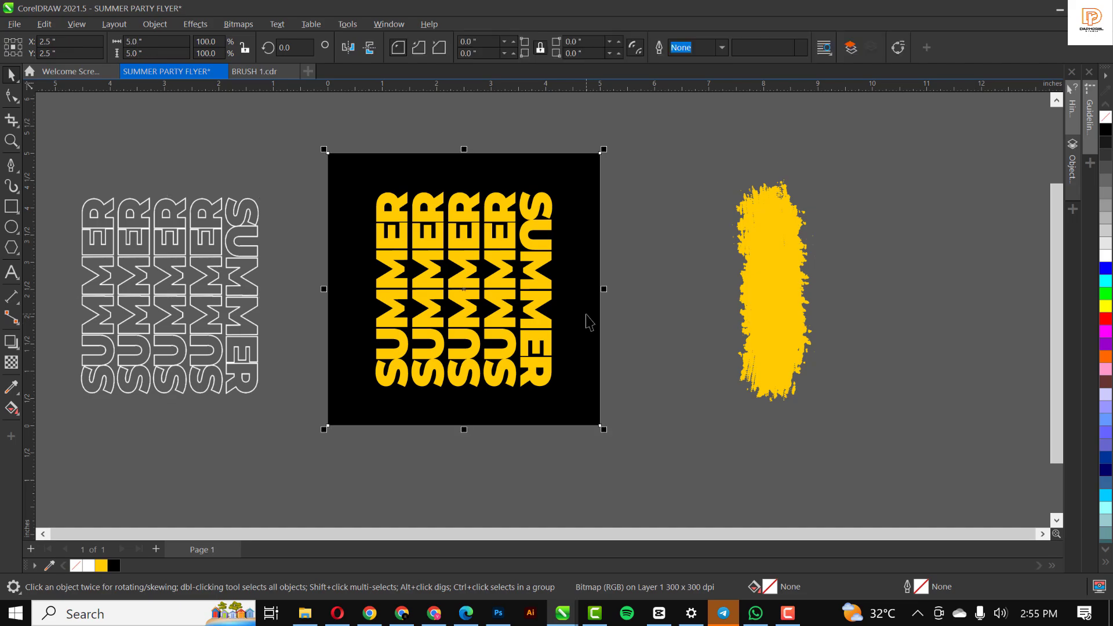
pyautogui.click(305, 613)
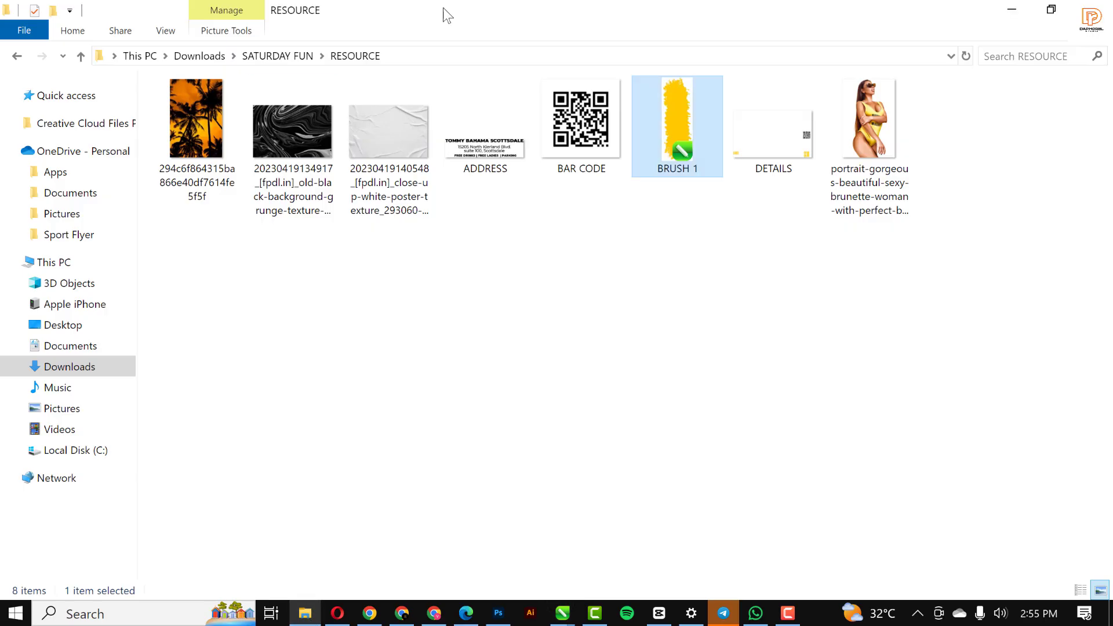
pyautogui.click(296, 140)
pyautogui.moveTo(296, 139); pyautogui.dragTo(675, 411)
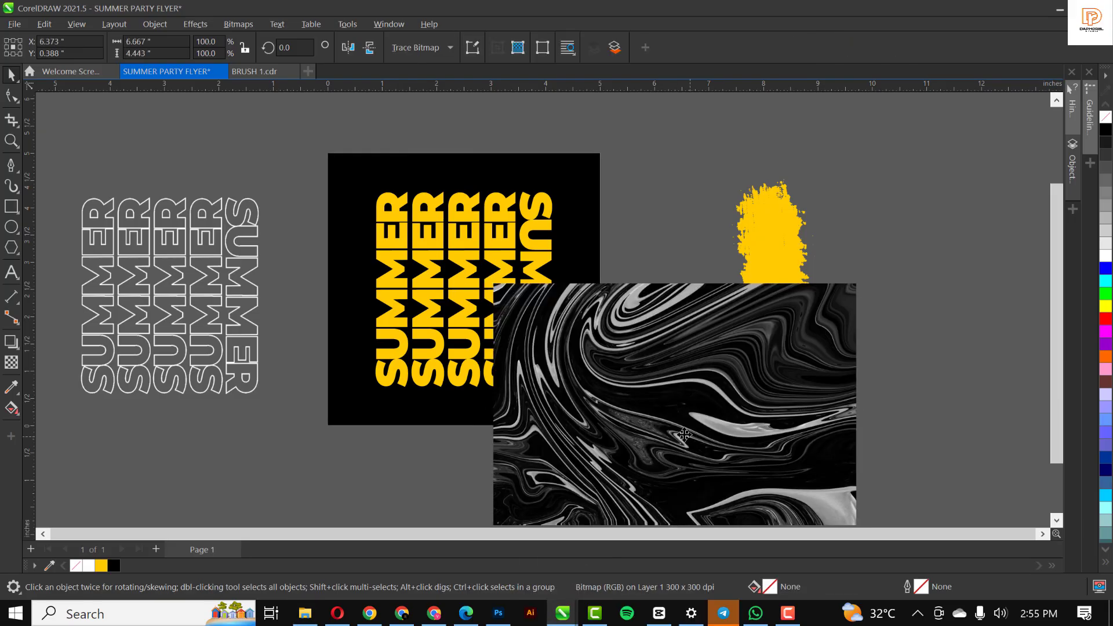
pyautogui.moveTo(665, 496); pyautogui.dragTo(499, 326)
pyautogui.moveTo(663, 420); pyautogui.dragTo(711, 451)
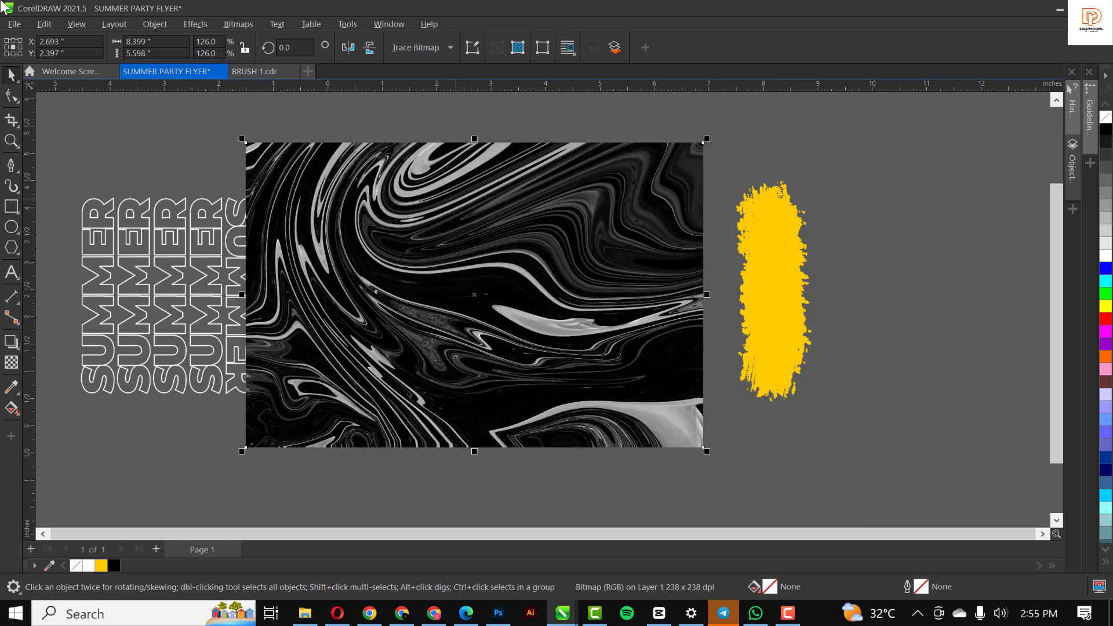
# - Give the marbled texture image a uniform transparency of 50 with the Screen merge mode
pyautogui.click(14, 364)
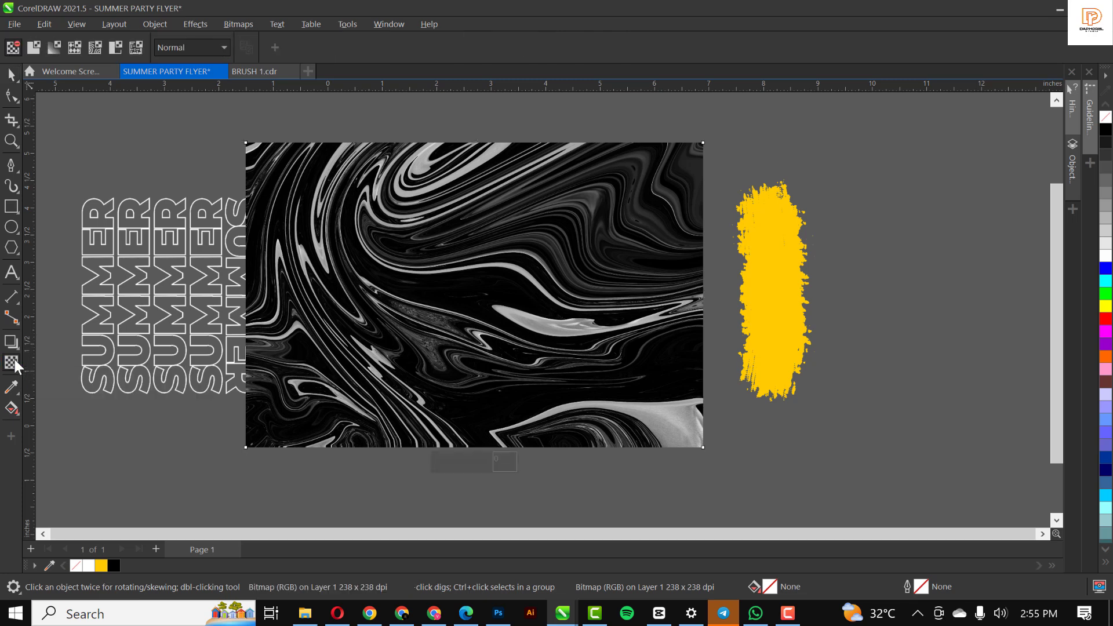
pyautogui.click(35, 49)
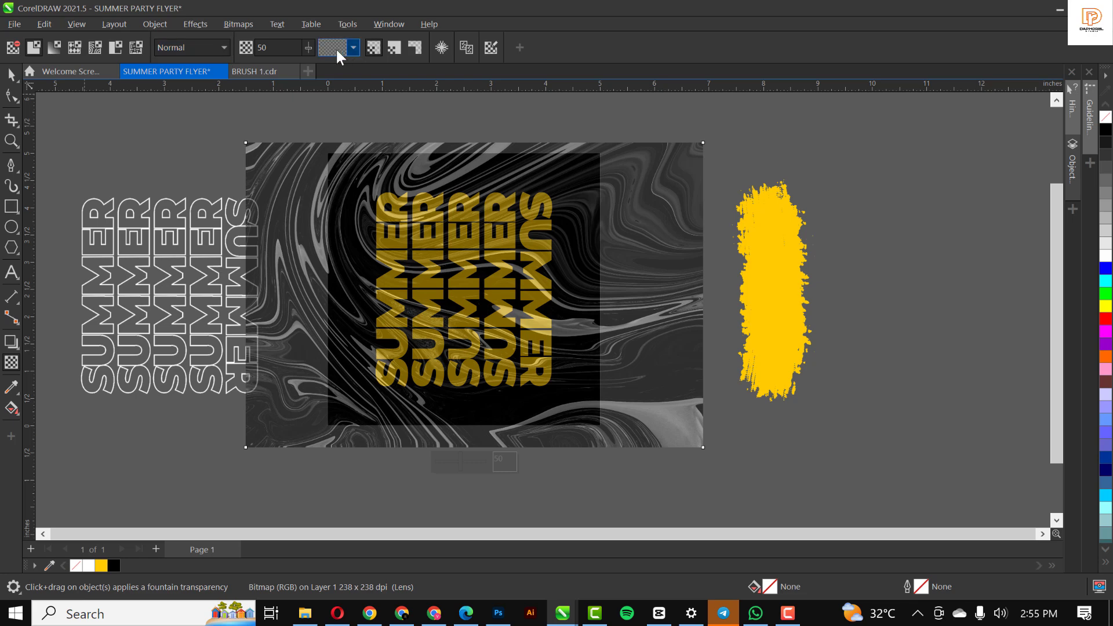
pyautogui.click(217, 50)
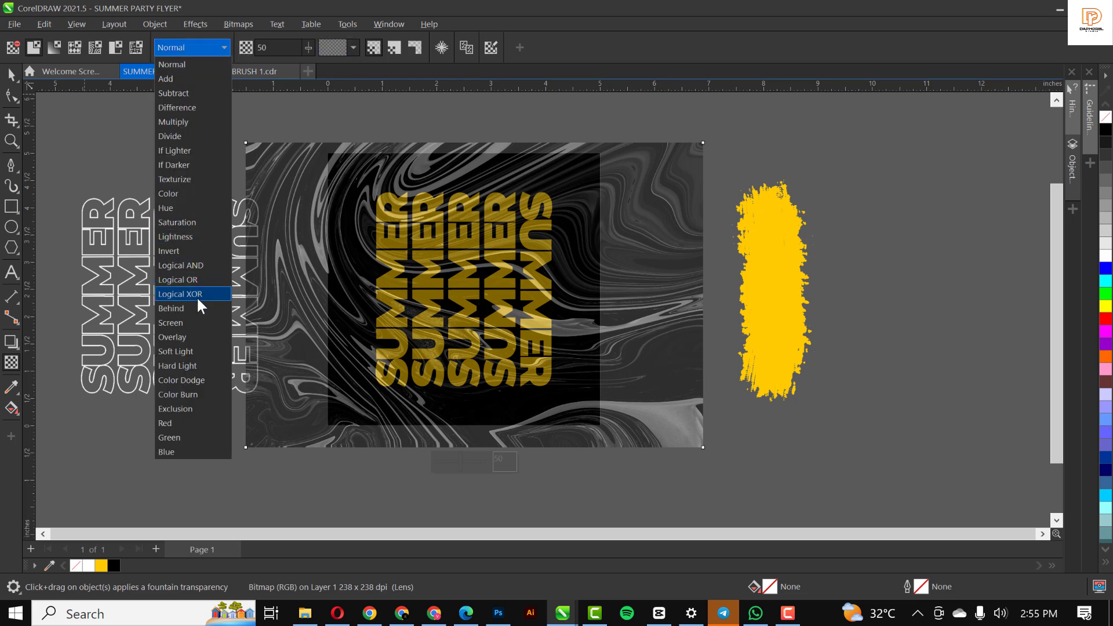
pyautogui.click(198, 323)
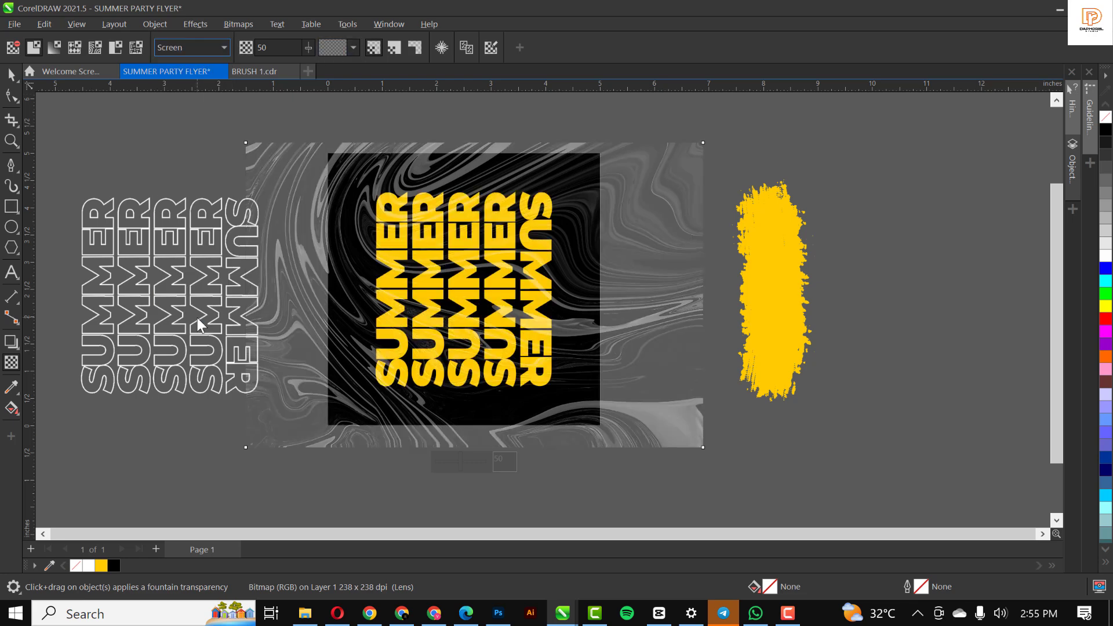
pyautogui.click(11, 74)
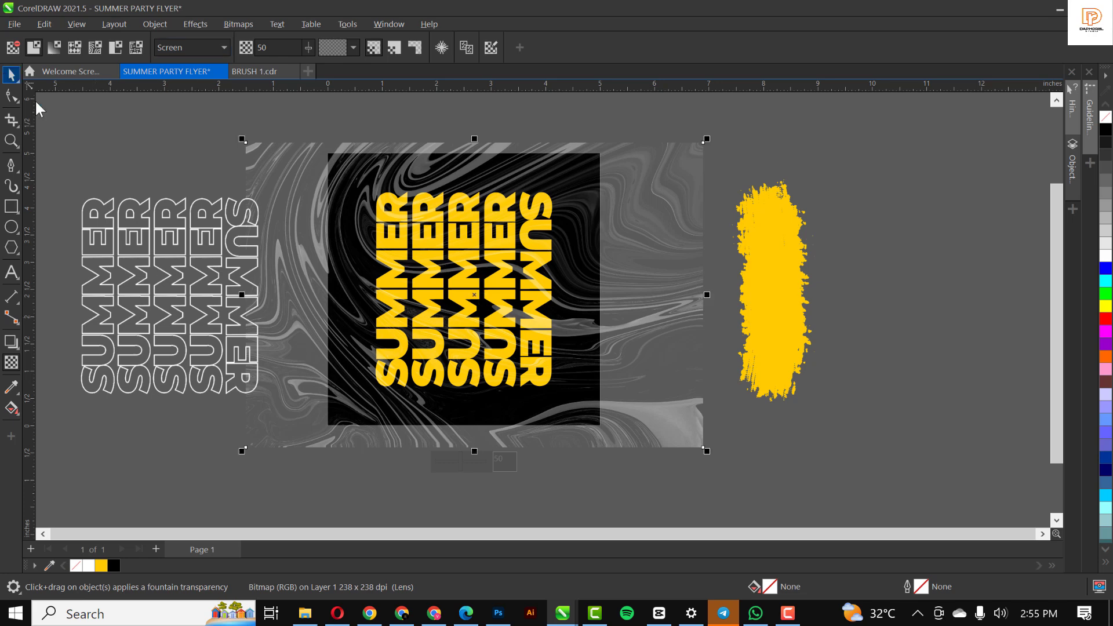
# - Move the texture image to the right of the page and PowerClip it inside the black background rectangle
pyautogui.scroll(-1, 311, 178)
pyautogui.moveTo(311, 178)
pyautogui.mouseDown()
pyautogui.moveTo(778, 162)
pyautogui.moveTo(719, 187)
pyautogui.mouseUp()
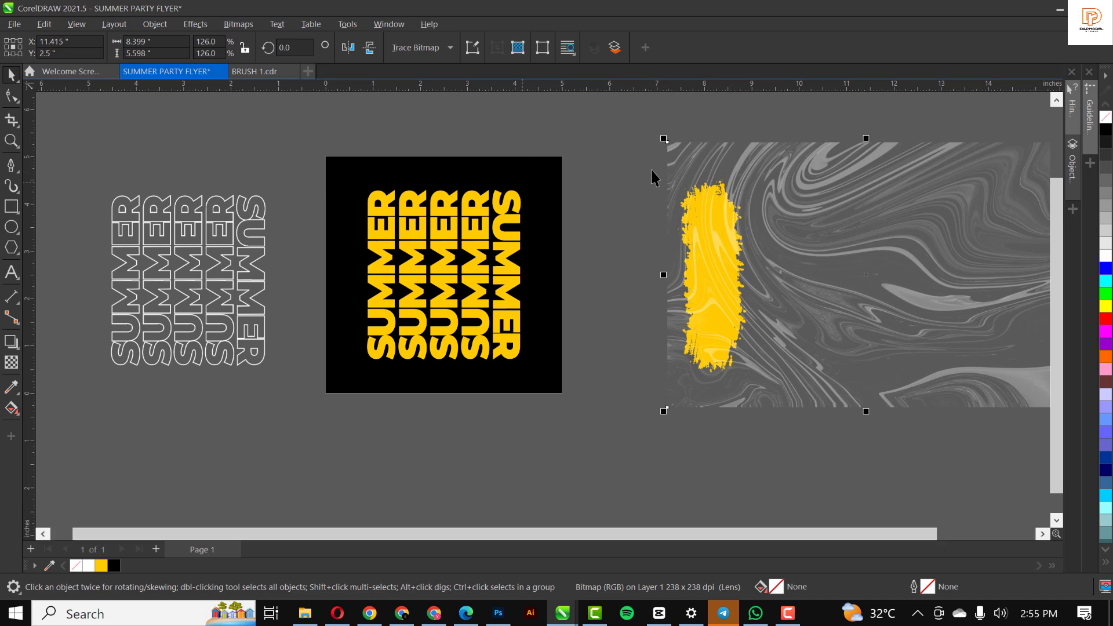
pyautogui.rightClick(765, 158)
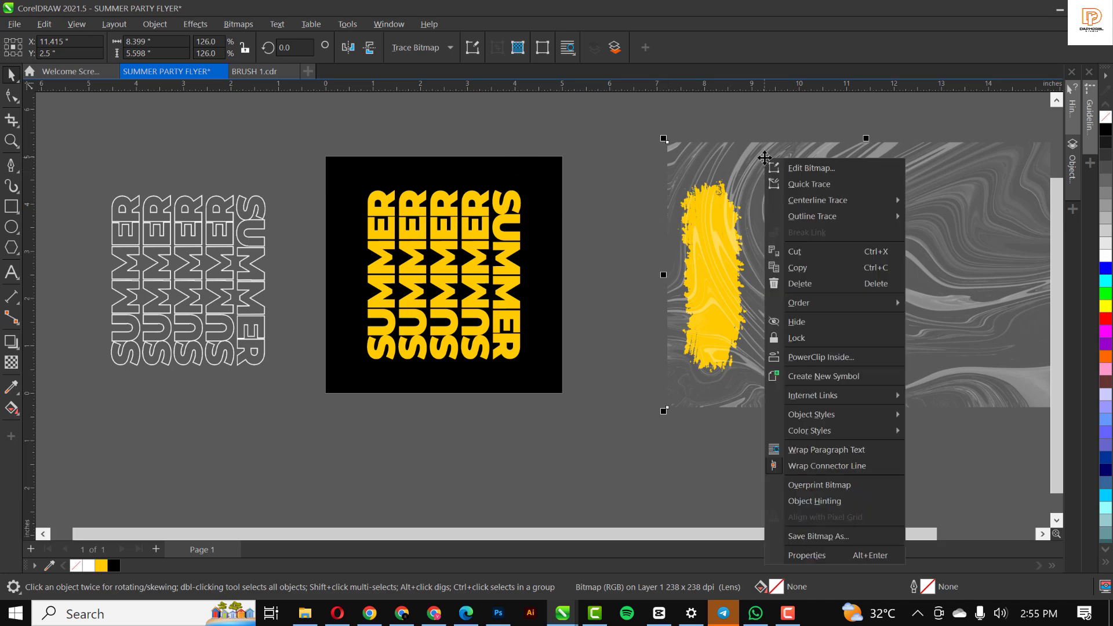
pyautogui.click(821, 357)
pyautogui.click(469, 177)
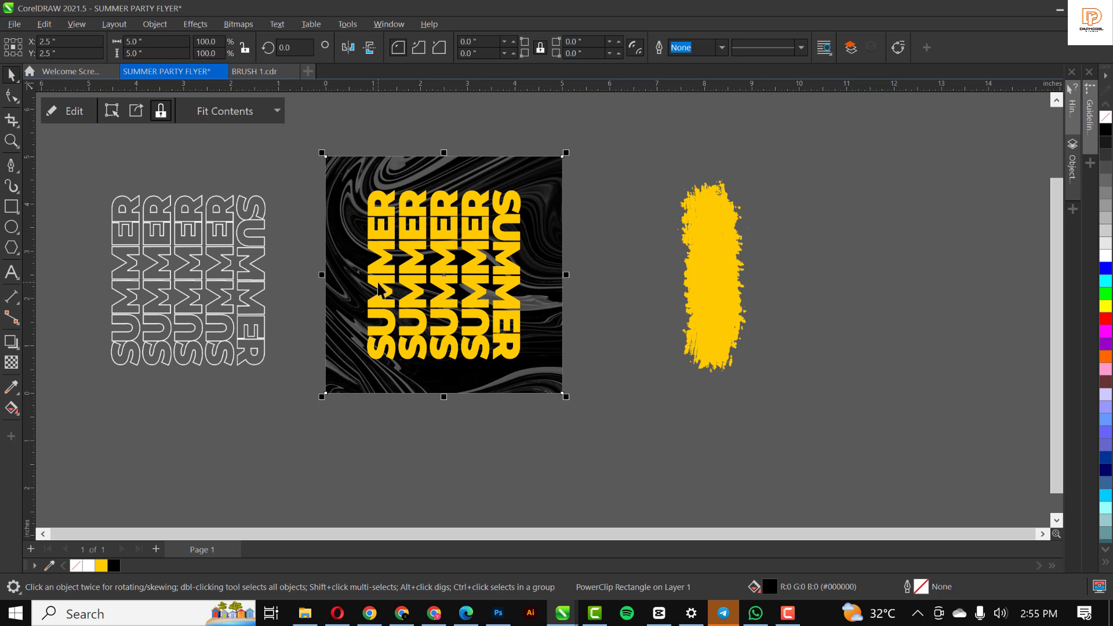
# - Edit the background's PowerClip contents, shifting the texture slightly right and setting its transparency to 68, and finish editing
pyautogui.keyDown('ctrl'); pyautogui.click(460, 168); pyautogui.keyUp('ctrl')
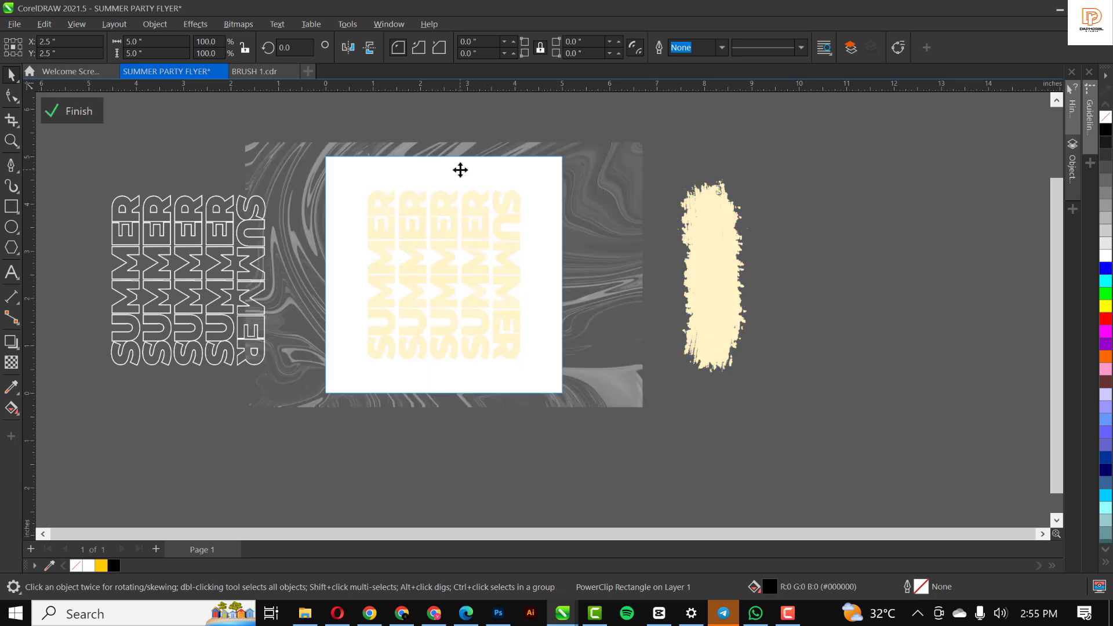
pyautogui.click(600, 265)
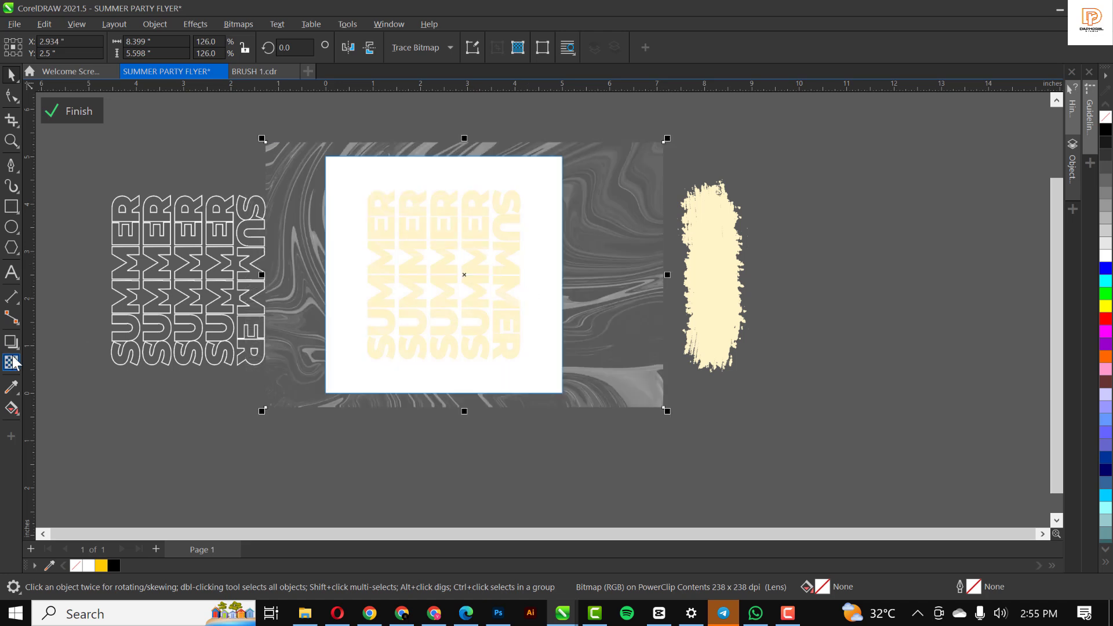
pyautogui.click(11, 363)
pyautogui.moveTo(309, 47); pyautogui.dragTo(318, 47)
pyautogui.press('space')
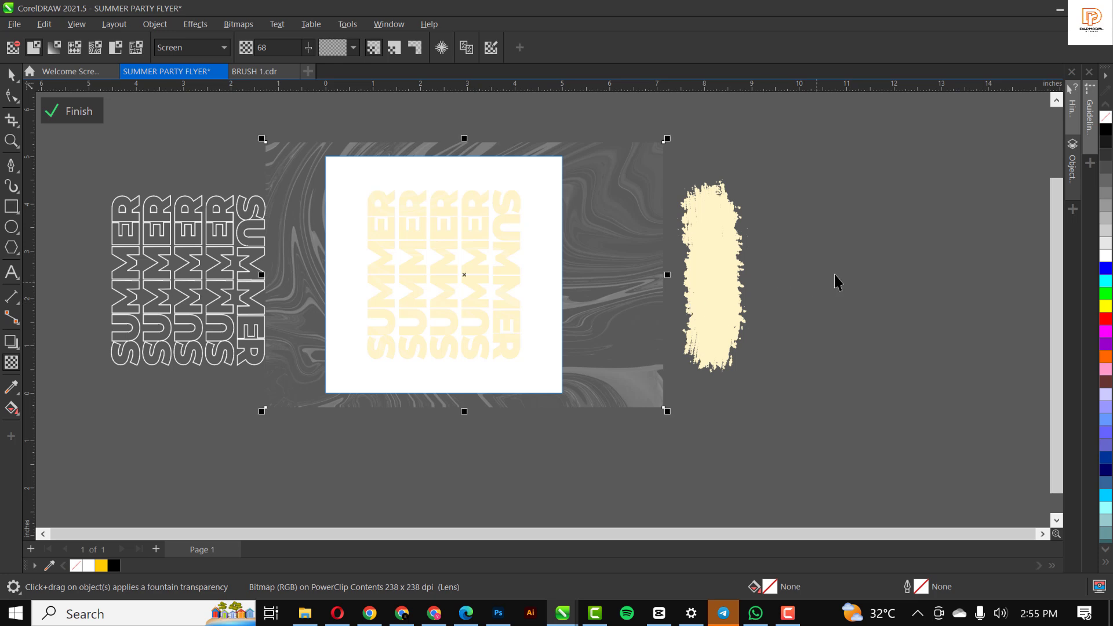
pyautogui.click(70, 111)
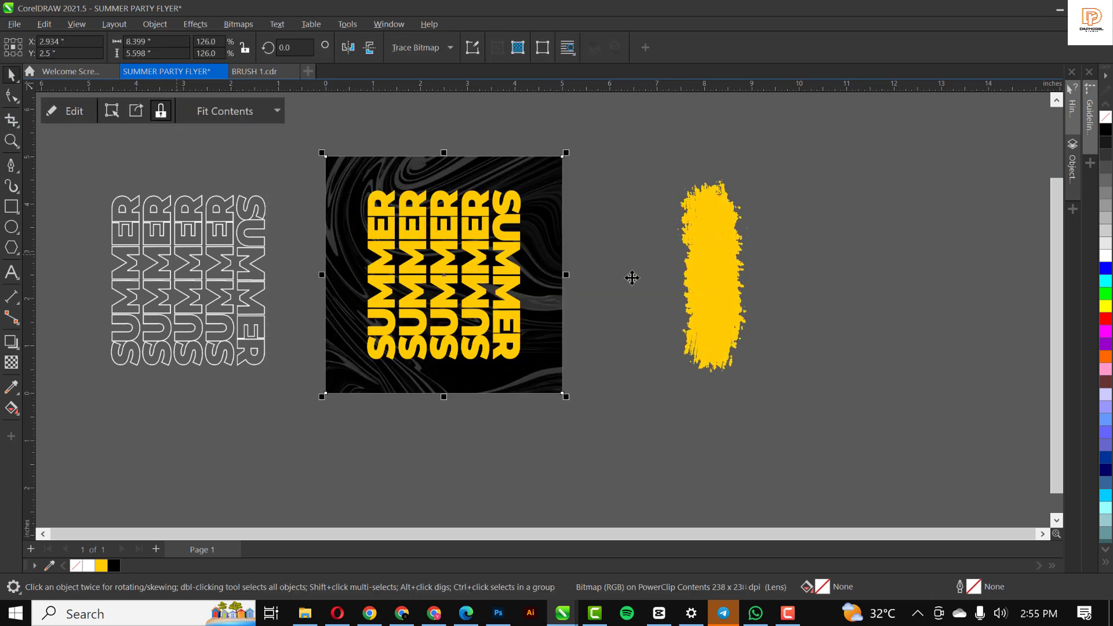
pyautogui.click(892, 182)
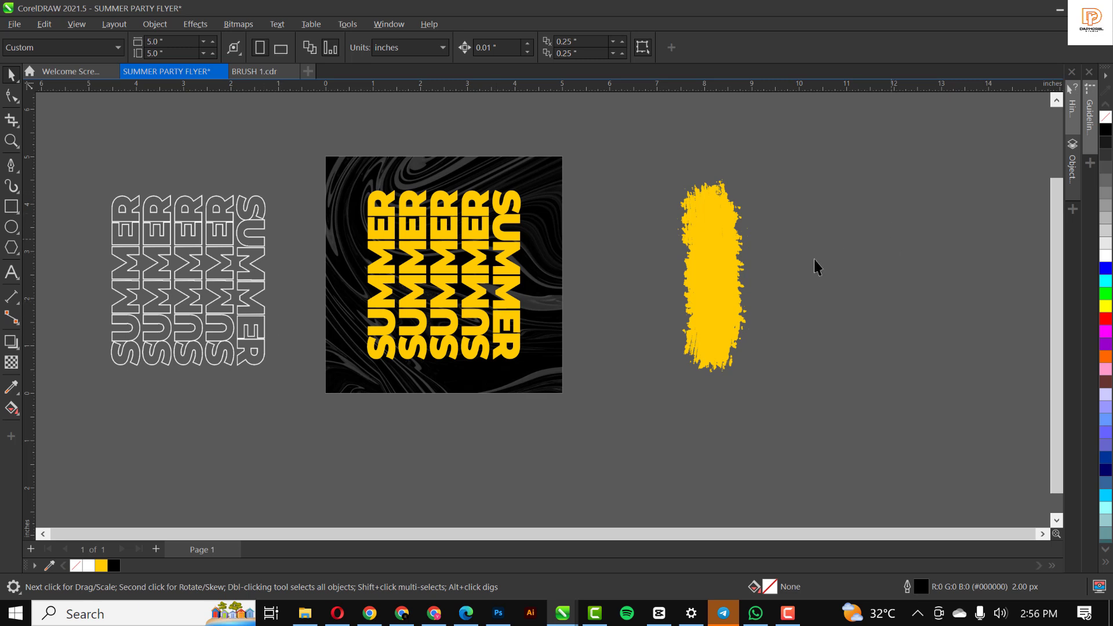
# - Create a page-sized 5 by 5 inch rectangle and move it to the empty area right of the brush stroke
pyautogui.click(11, 207)
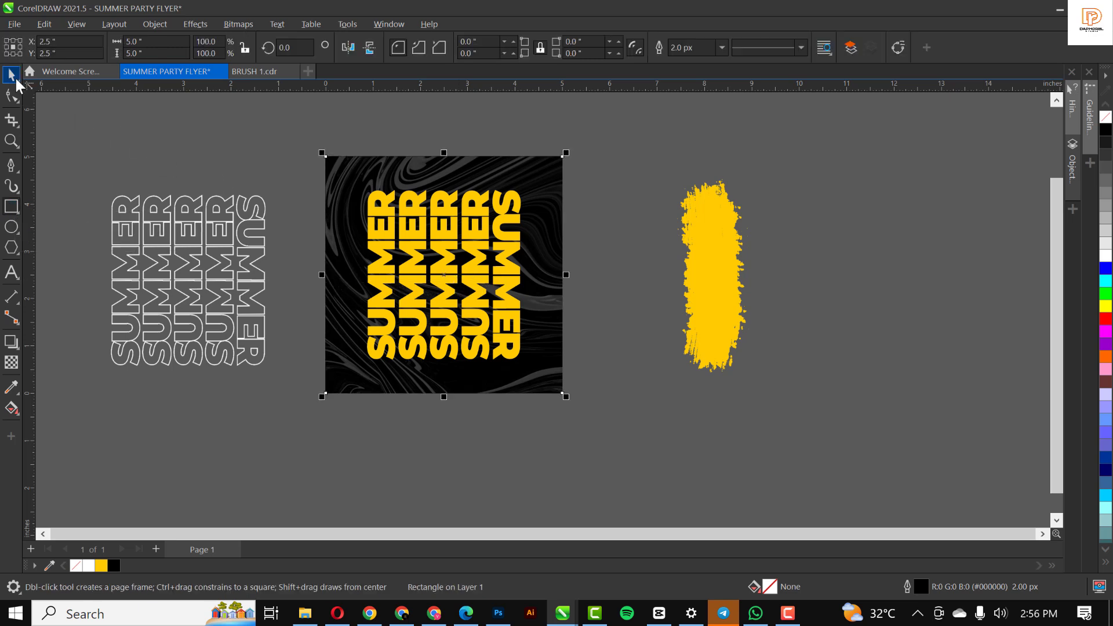
pyautogui.press('space')
pyautogui.moveTo(454, 274); pyautogui.dragTo(877, 265)
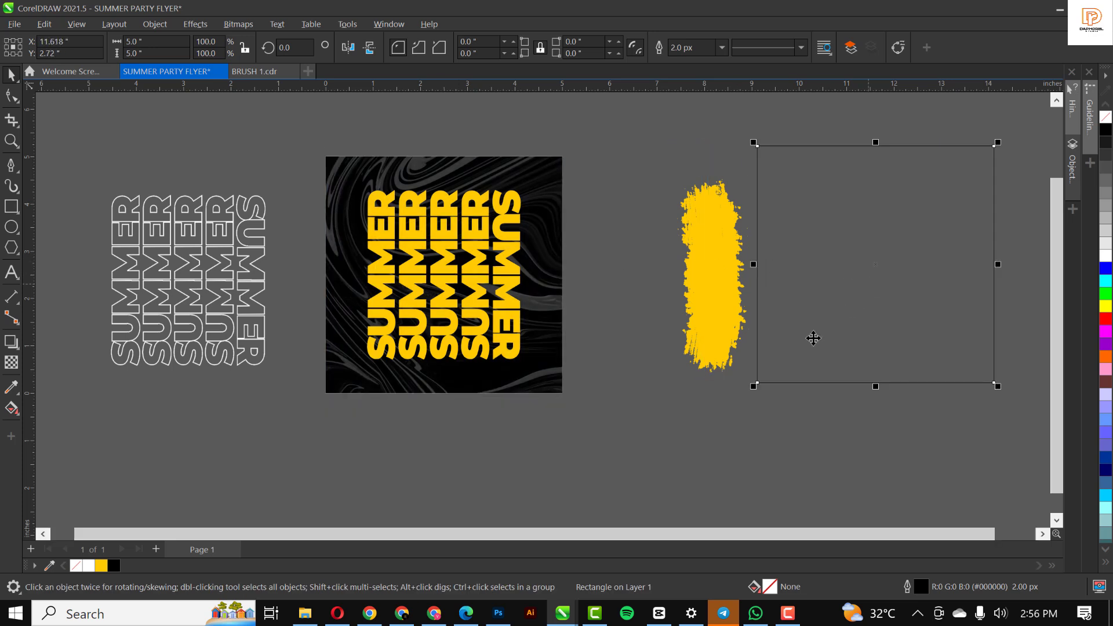
# - Enlarge and widen the yellow brush stroke to about 3.48 by 6.69 inches and place it between the page and the empty rectangle
pyautogui.click(708, 289)
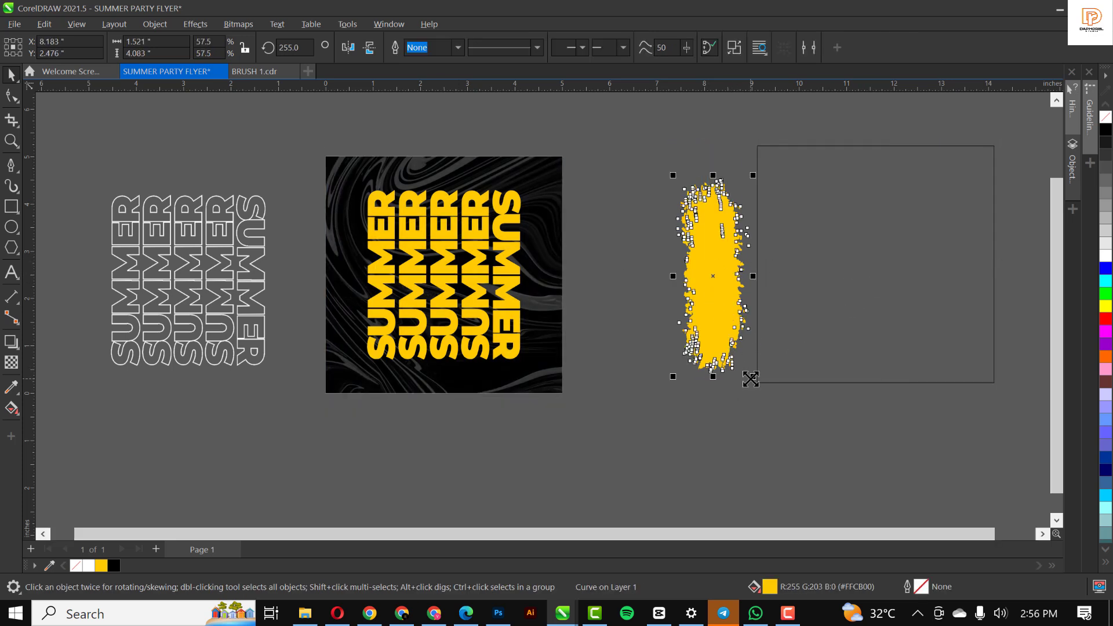
pyautogui.moveTo(751, 379); pyautogui.dragTo(817, 441)
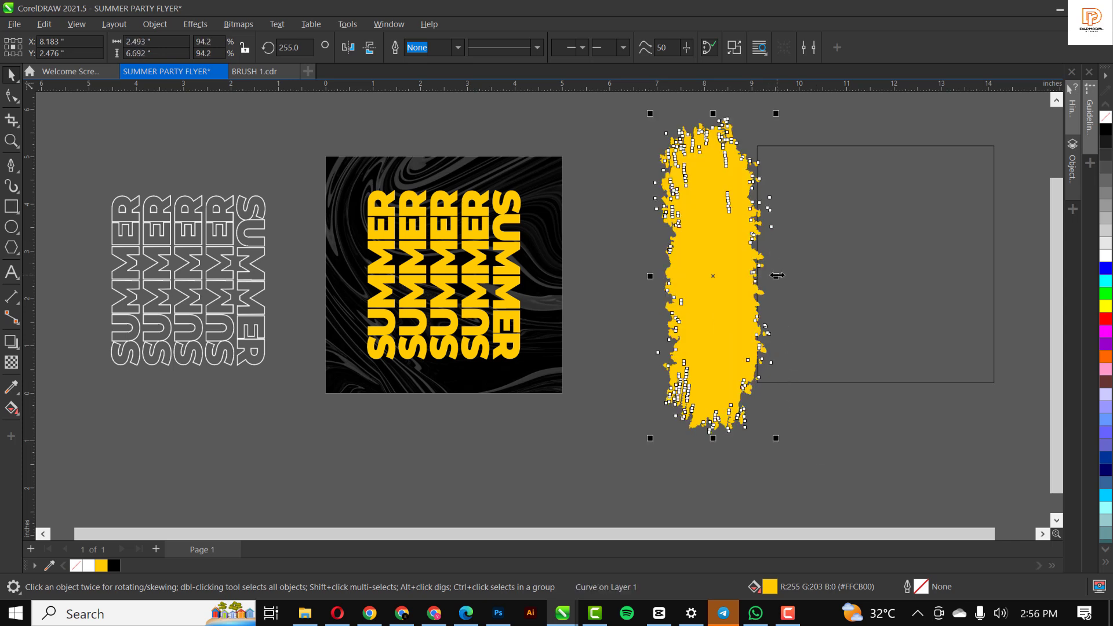
pyautogui.moveTo(777, 275); pyautogui.dragTo(807, 275)
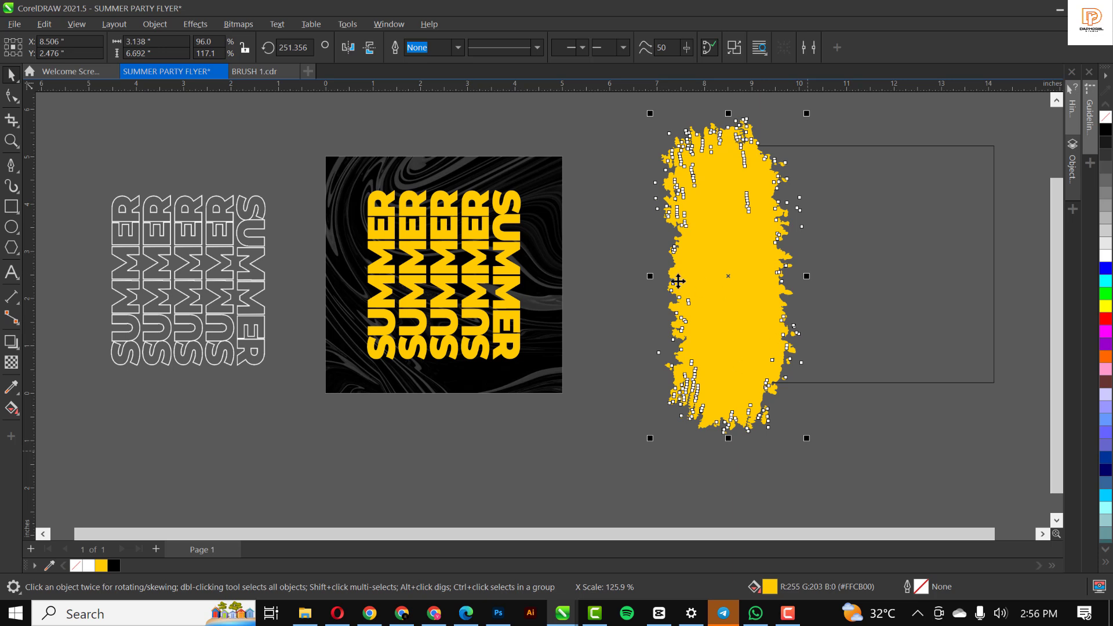
pyautogui.moveTo(650, 276); pyautogui.dragTo(633, 278)
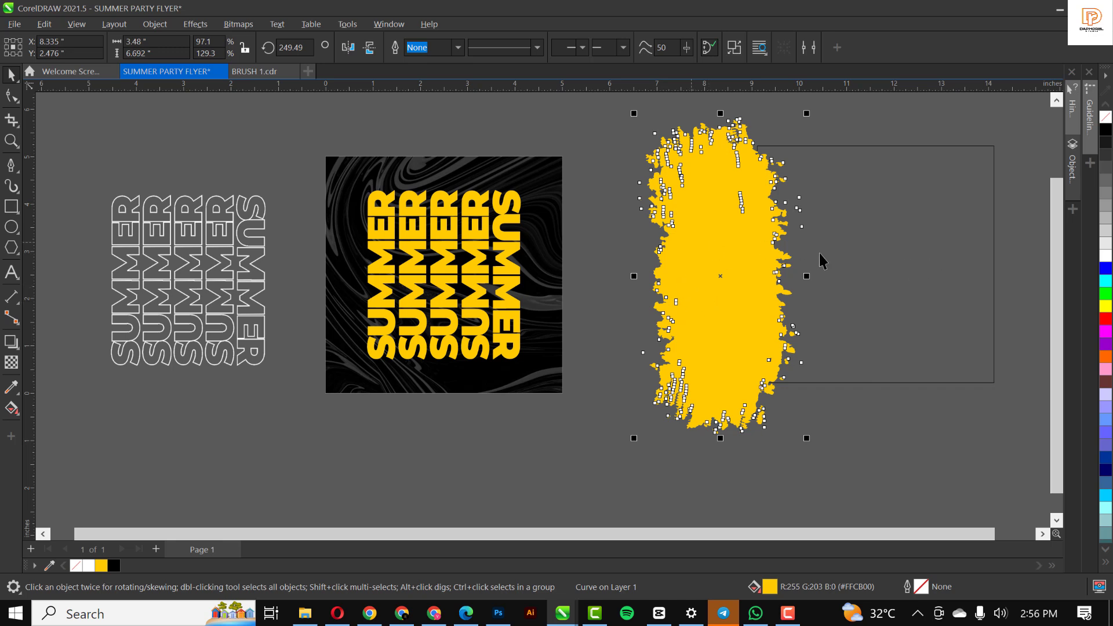
pyautogui.moveTo(715, 241); pyautogui.dragTo(653, 245)
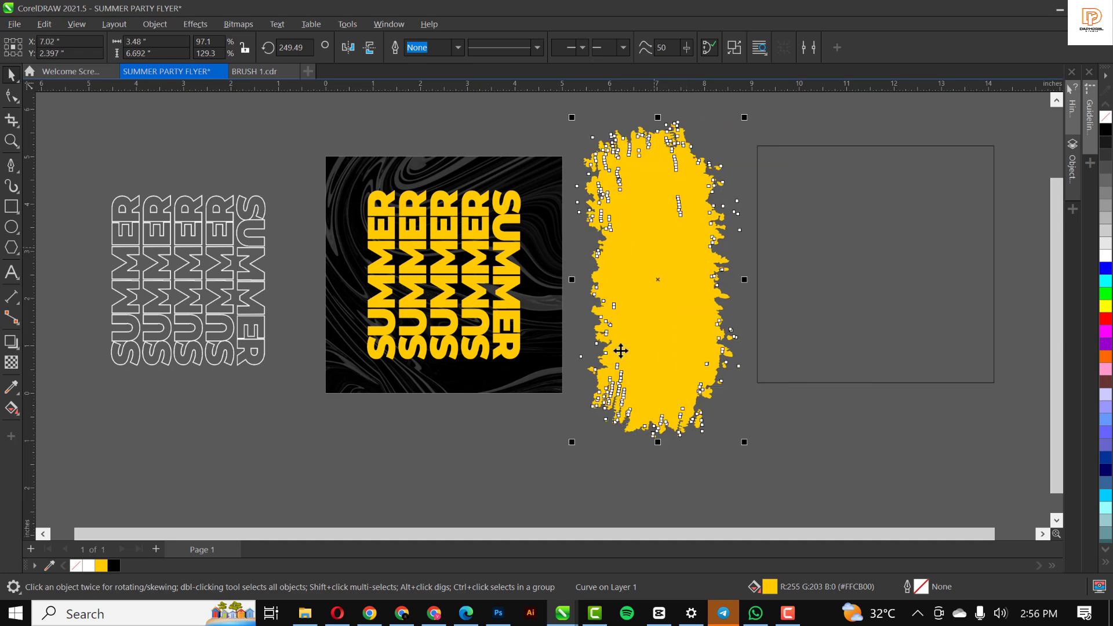
# - PowerClip the yellow brush stroke inside the empty rectangle
pyautogui.rightClick(652, 227)
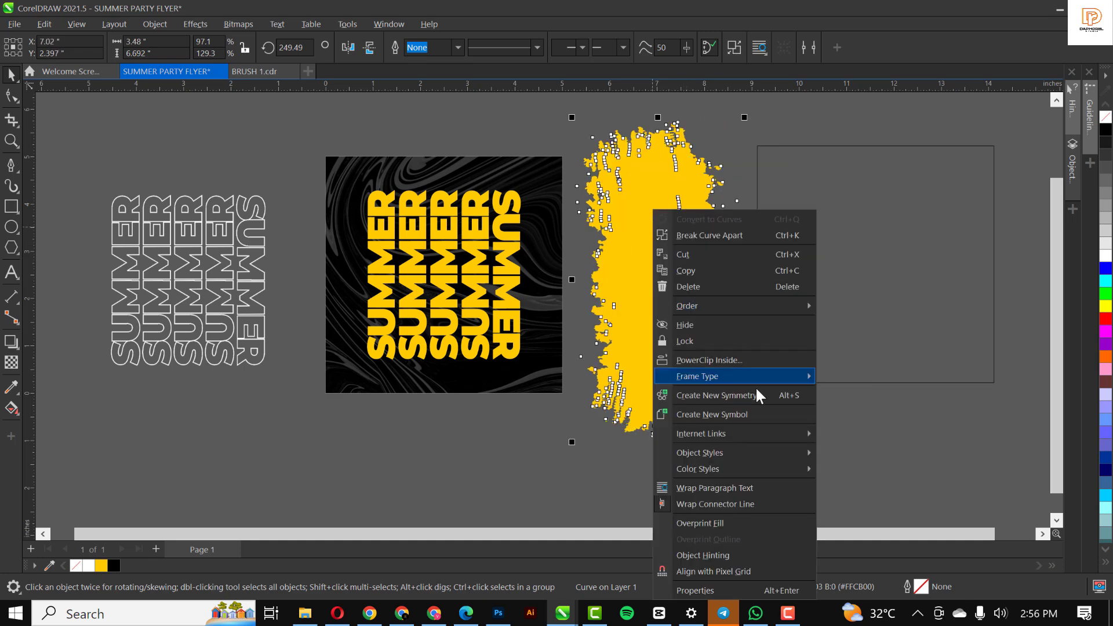
pyautogui.click(722, 360)
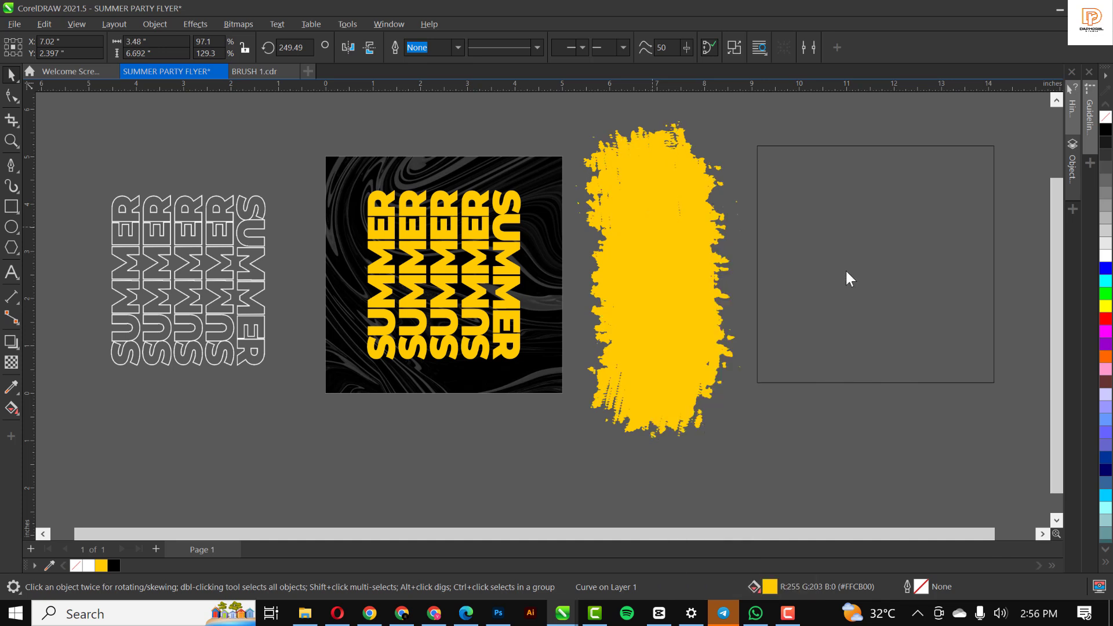
pyautogui.click(875, 256)
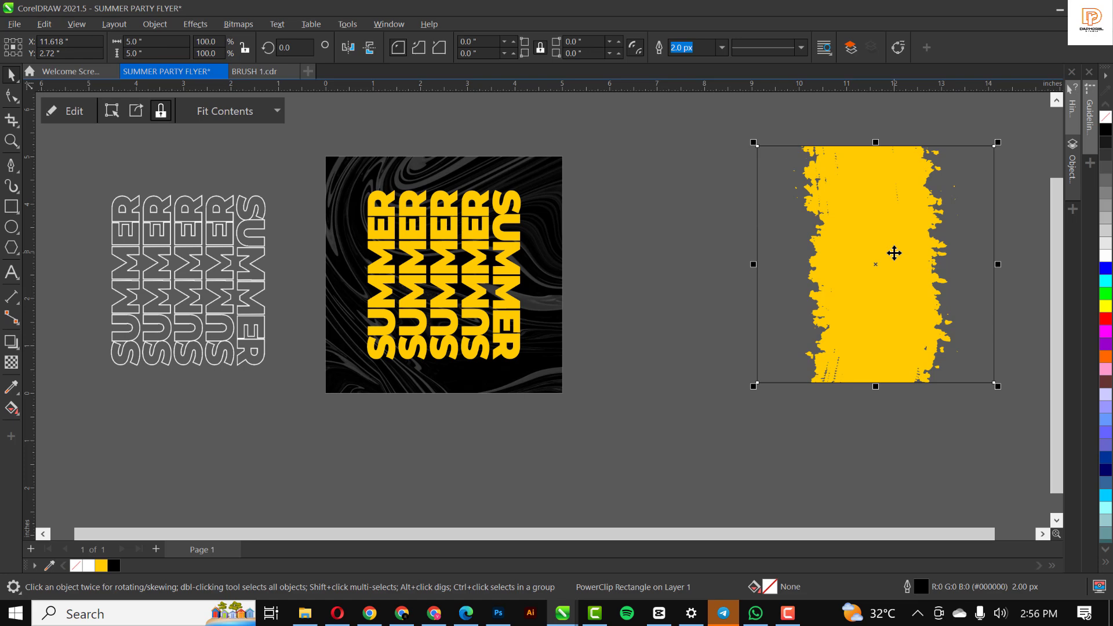
# - Edit the new PowerClip's contents, shifting the brush stroke slightly right within the frame, and finish editing
pyautogui.doubleClick(894, 252)
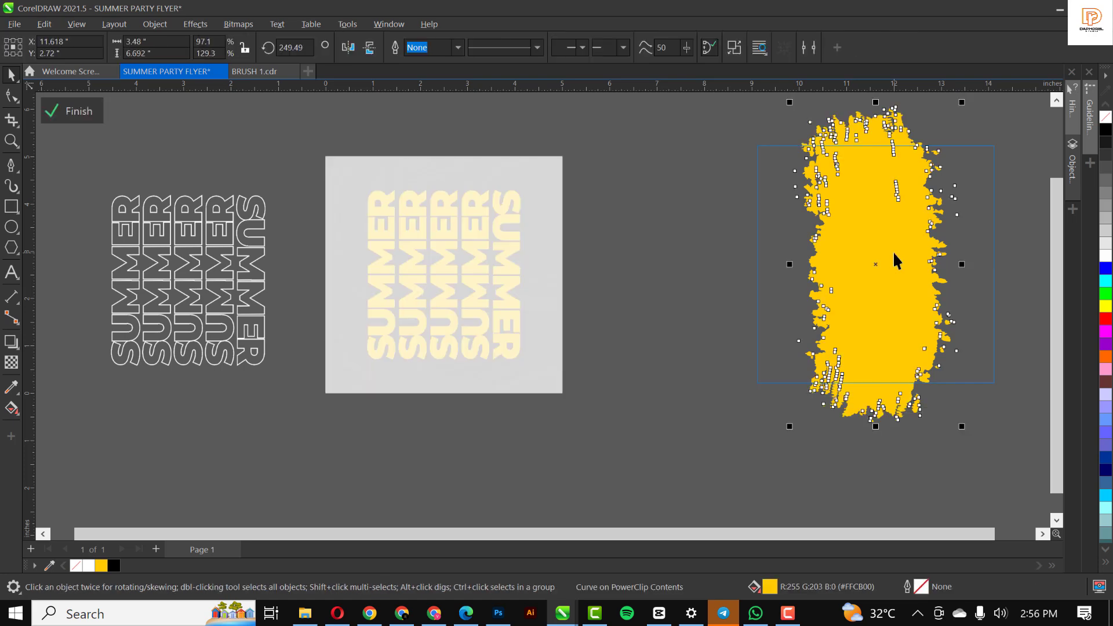
pyautogui.press('p')
pyautogui.hotkey('ctrl', 'z')
pyautogui.moveTo(855, 239); pyautogui.dragTo(860, 235)
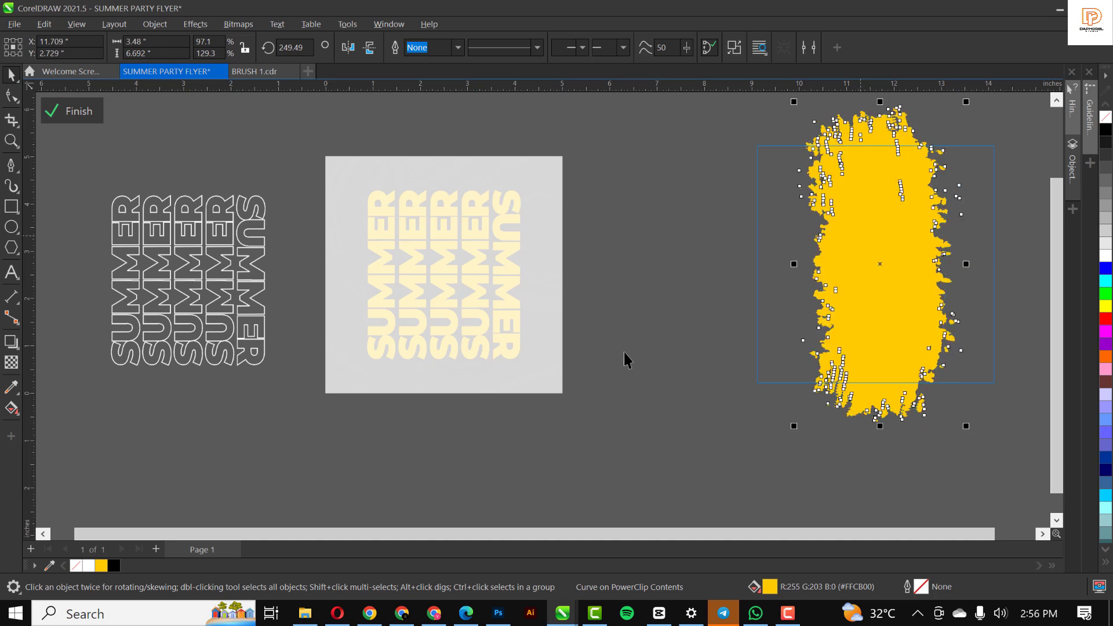
pyautogui.click(90, 125)
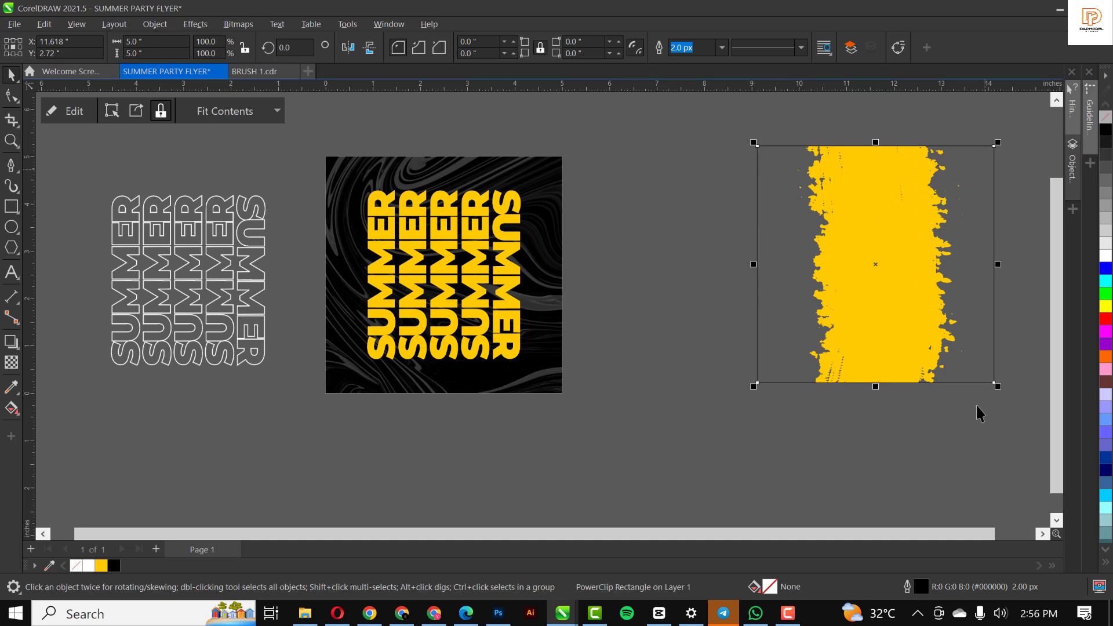
# - Remove the brush PowerClip's outline, center it on the page and bring it to the front of the layer
pyautogui.rightClick(1105, 117)
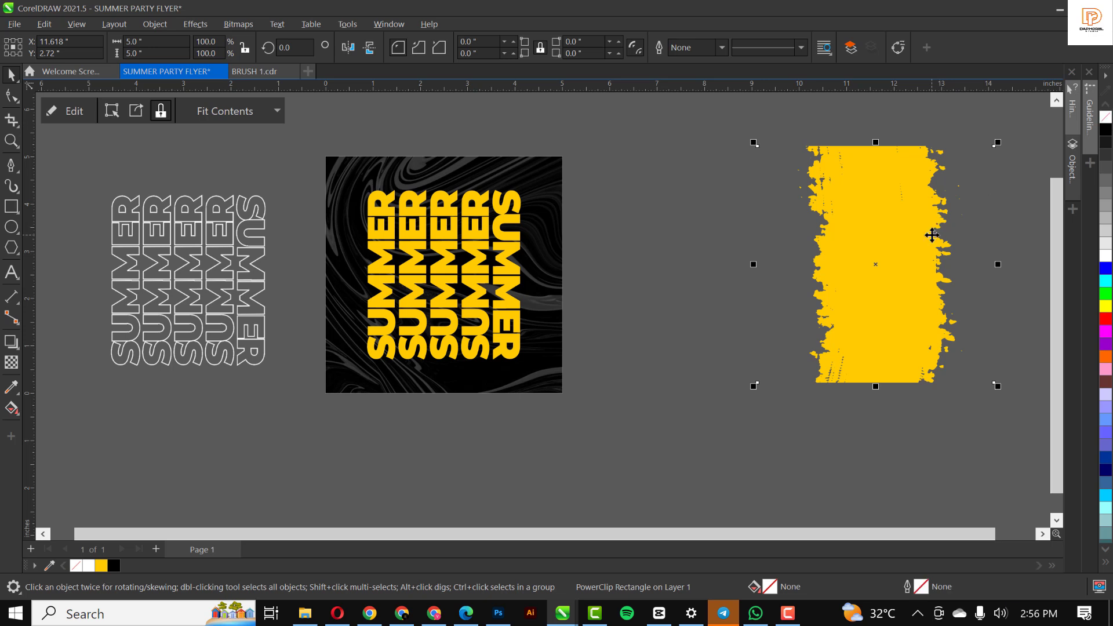
pyautogui.press('p')
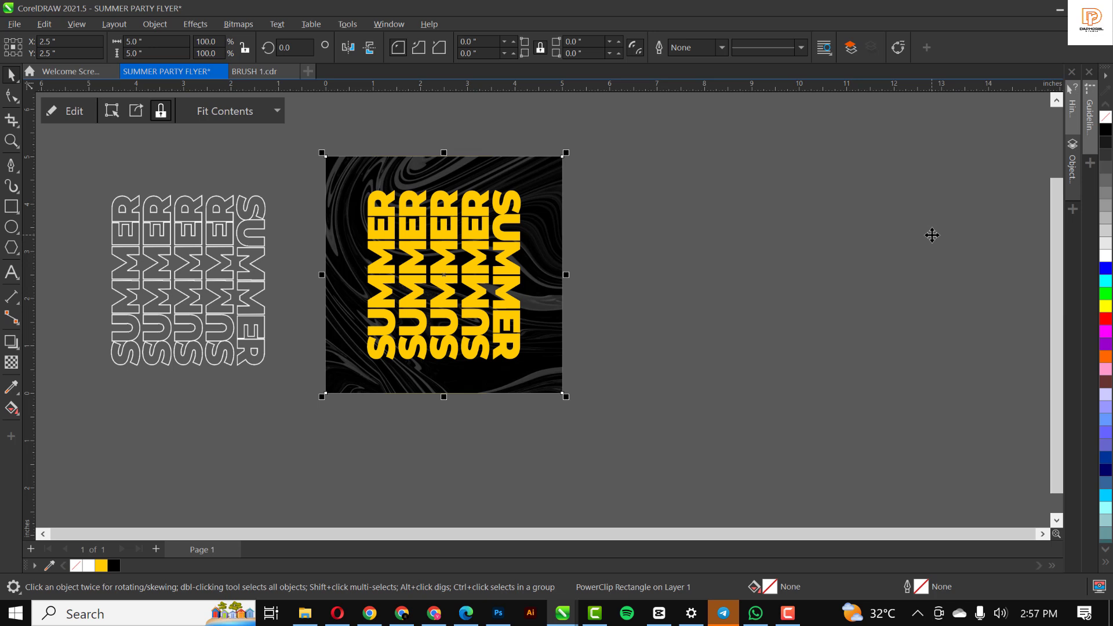
pyautogui.hotkey('shift', 'pageup')
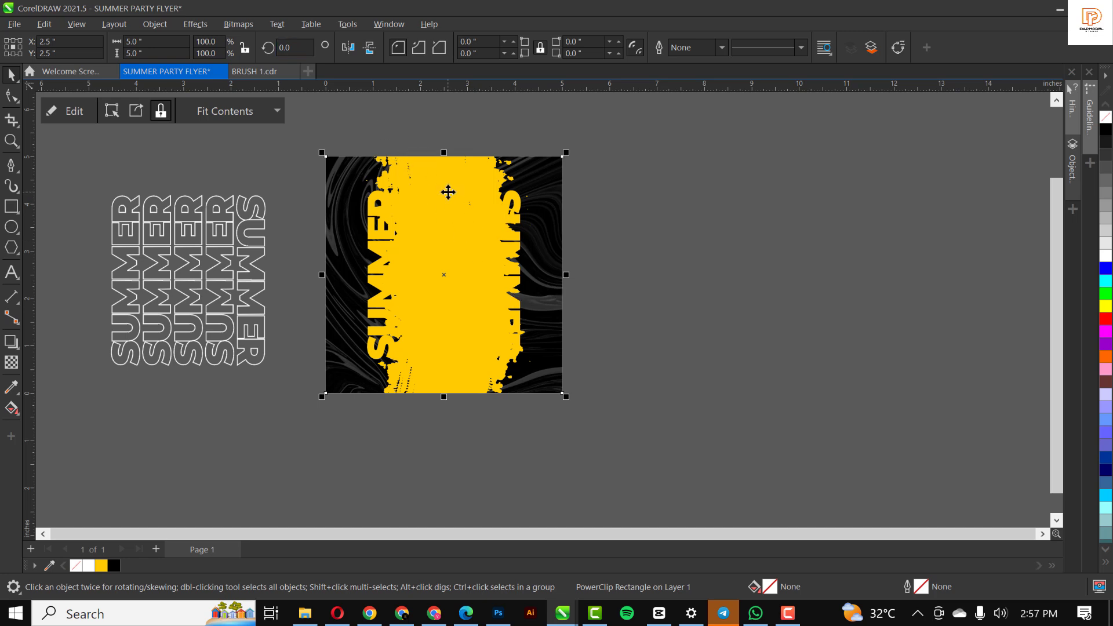
# - Open the brush PowerClip's contents and give the stroke a black Multiply drop shadow toward the lower right with opacity 100
pyautogui.moveTo(449, 192)
pyautogui.mouseDown()
pyautogui.moveTo(686, 203)
pyautogui.moveTo(680, 191)
pyautogui.moveTo(492, 225)
pyautogui.mouseUp()
pyautogui.doubleClick(468, 229)
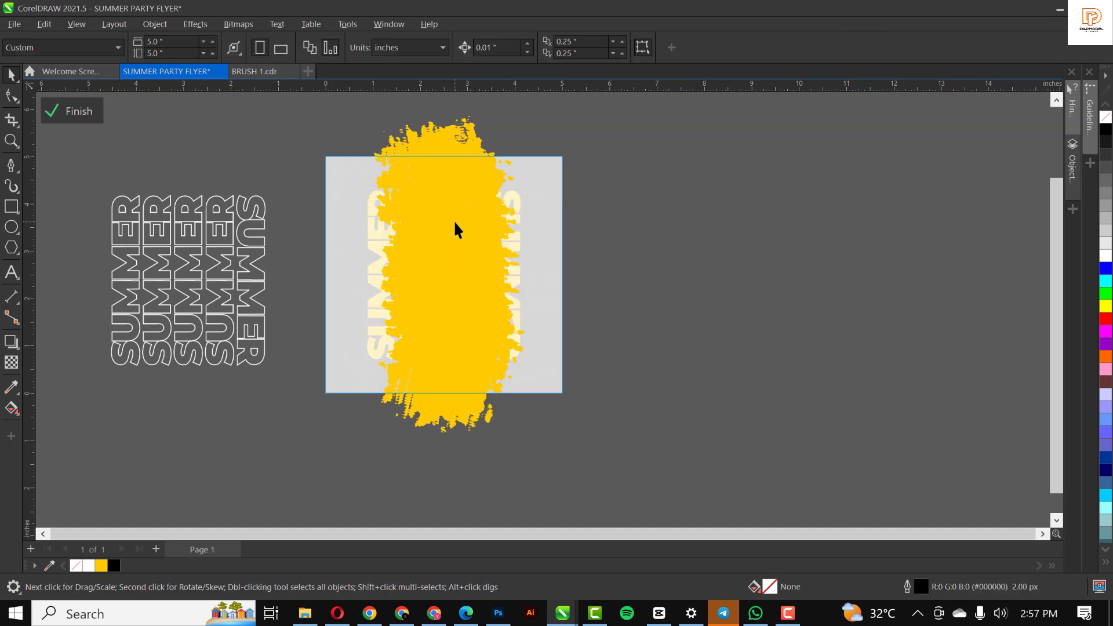
pyautogui.click(454, 223)
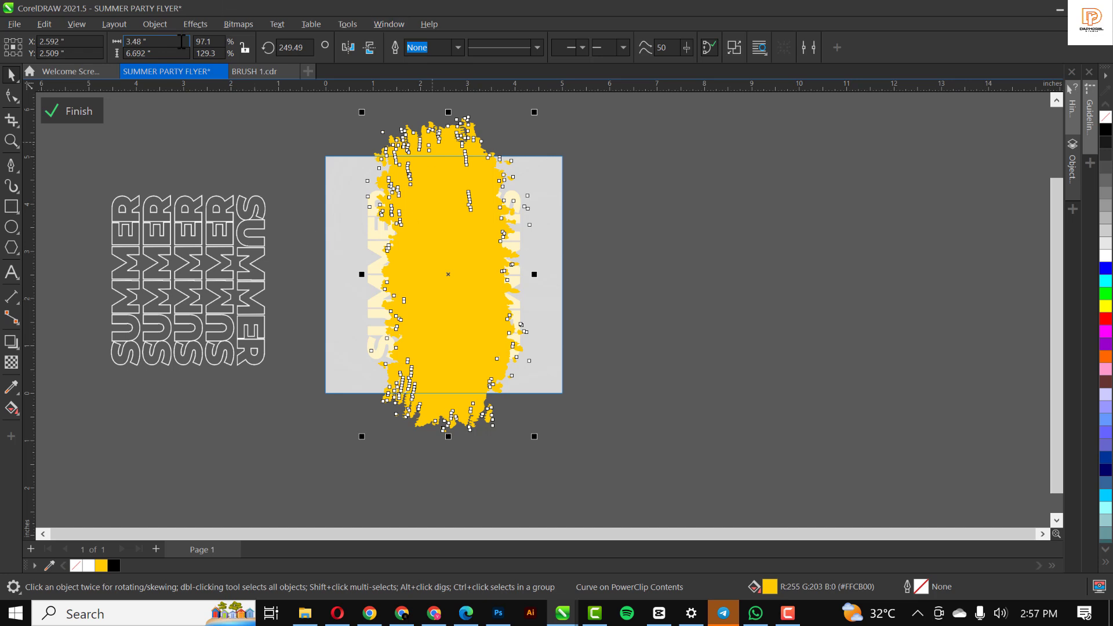
pyautogui.click(11, 345)
pyautogui.click(88, 346)
pyautogui.moveTo(448, 275)
pyautogui.mouseDown()
pyautogui.moveTo(557, 349)
pyautogui.moveTo(534, 336)
pyautogui.moveTo(540, 347)
pyautogui.mouseUp()
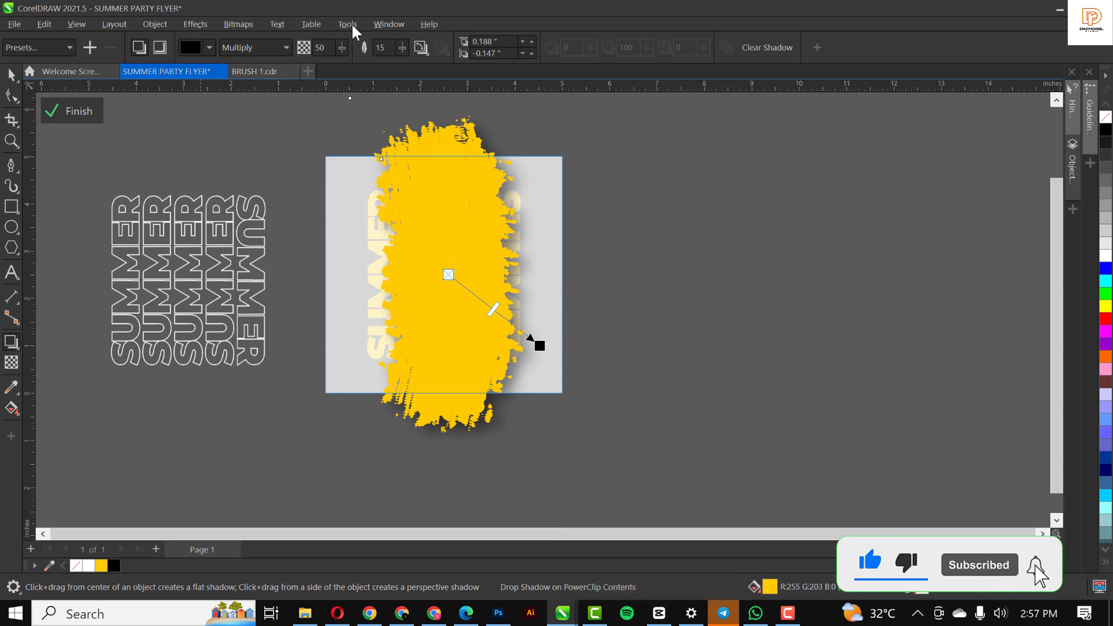
pyautogui.moveTo(342, 46); pyautogui.dragTo(366, 45)
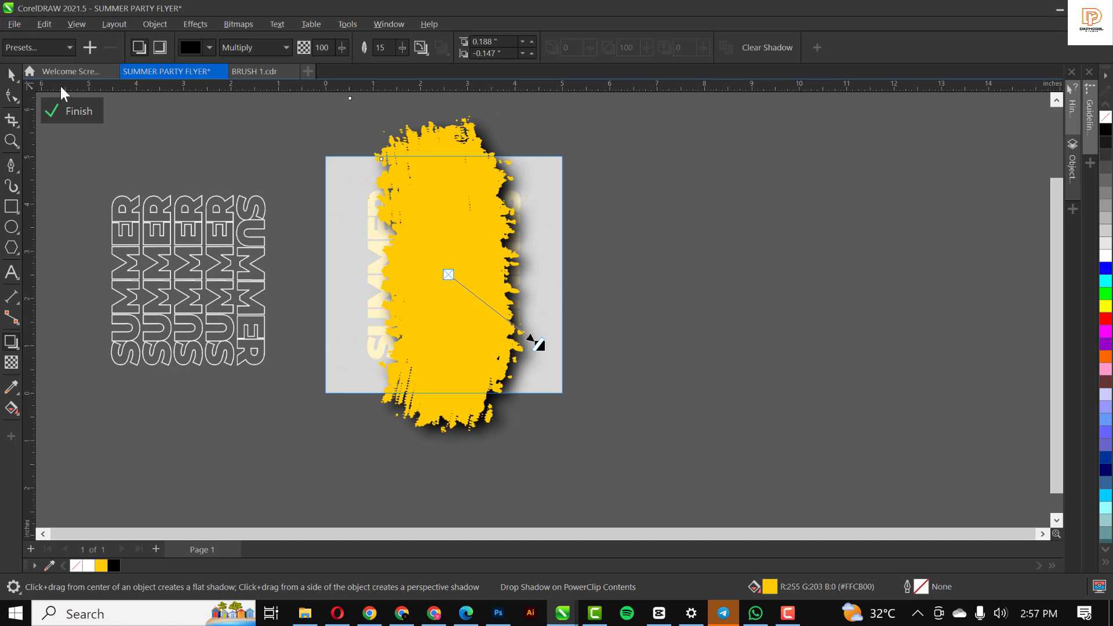
# - Break the drop shadow apart from the brush stroke
pyautogui.click(155, 26)
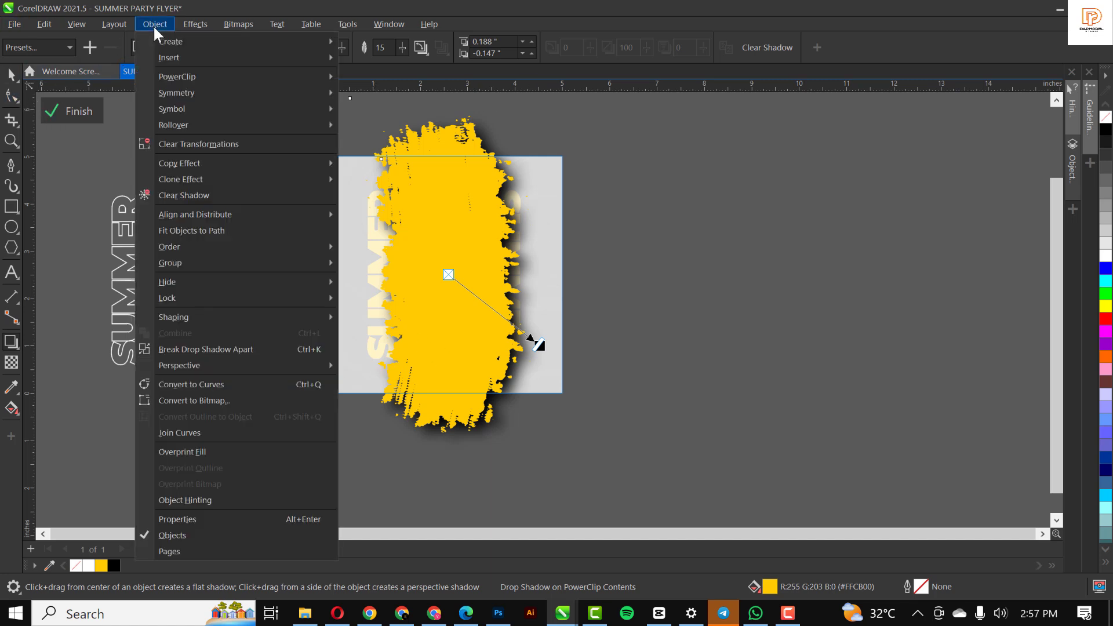
pyautogui.click(204, 350)
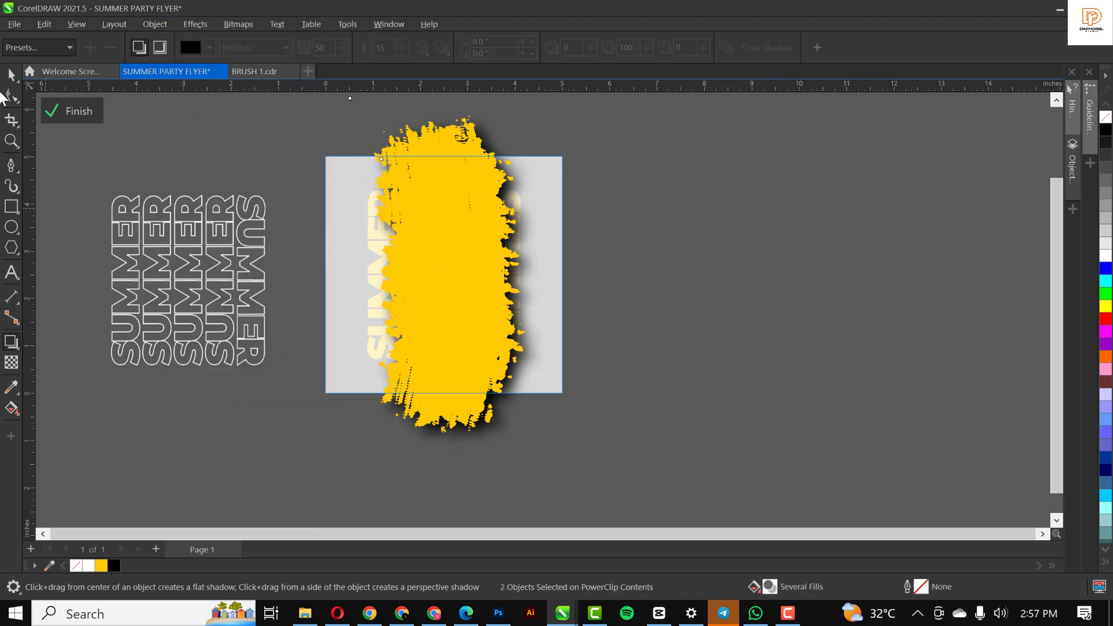
pyautogui.click(10, 75)
# - Try moving the detached shadow out to the right of the brush stroke and undo the move
pyautogui.click(528, 364)
pyautogui.moveTo(527, 363); pyautogui.dragTo(690, 356)
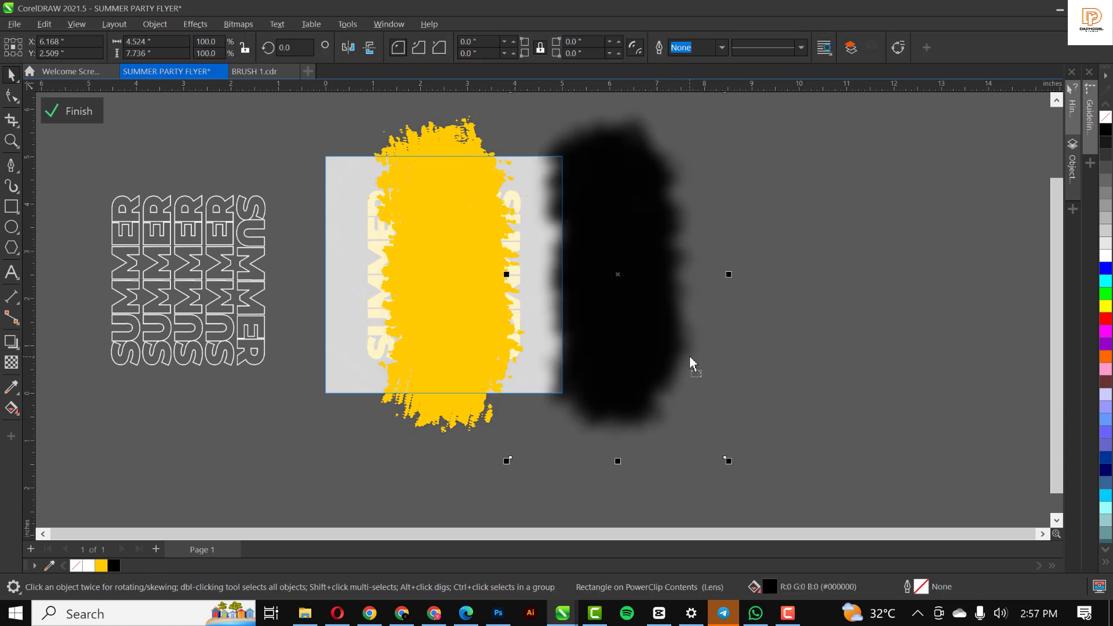
pyautogui.click(464, 275)
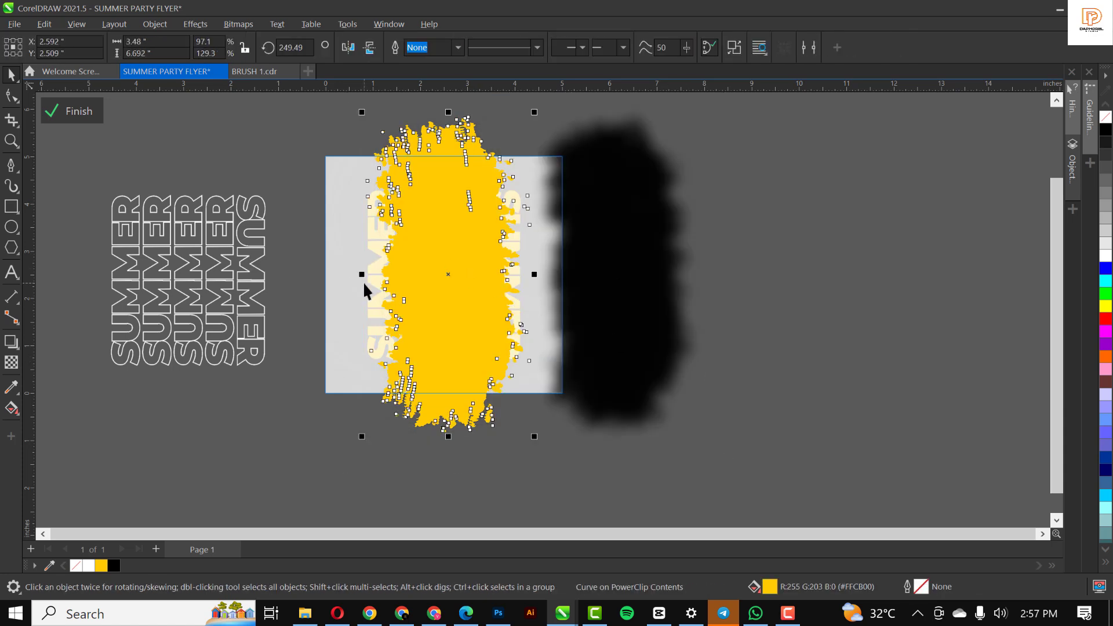
pyautogui.hotkey('ctrl', 'z')
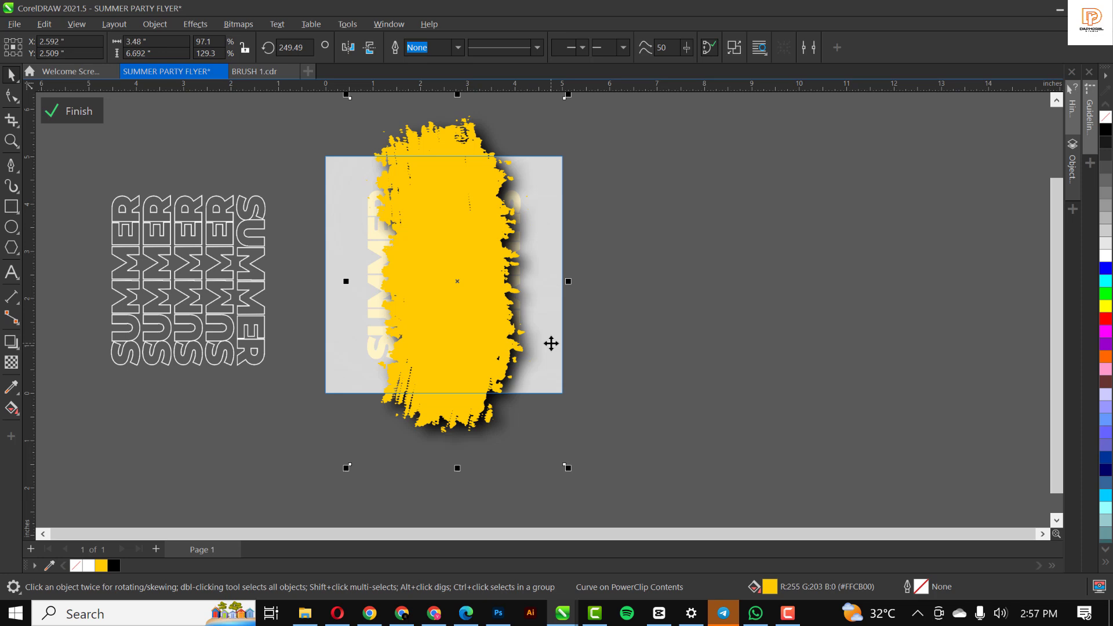
# - Finish editing the brush PowerClip and cut the outlined SUMMER graphic from beside the page
pyautogui.click(698, 374)
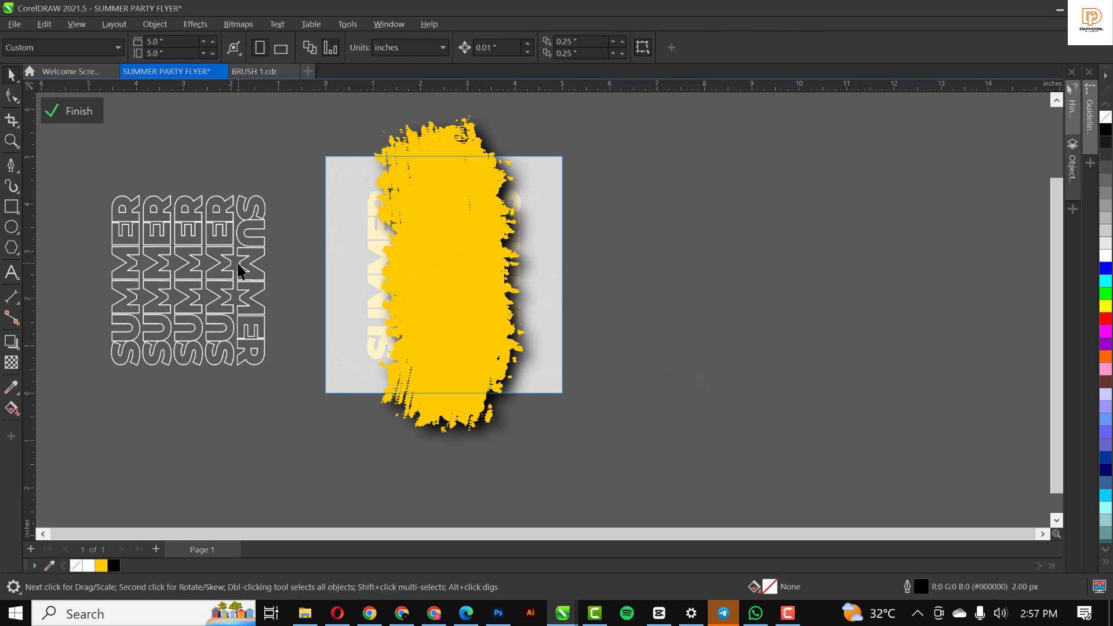
pyautogui.click(54, 113)
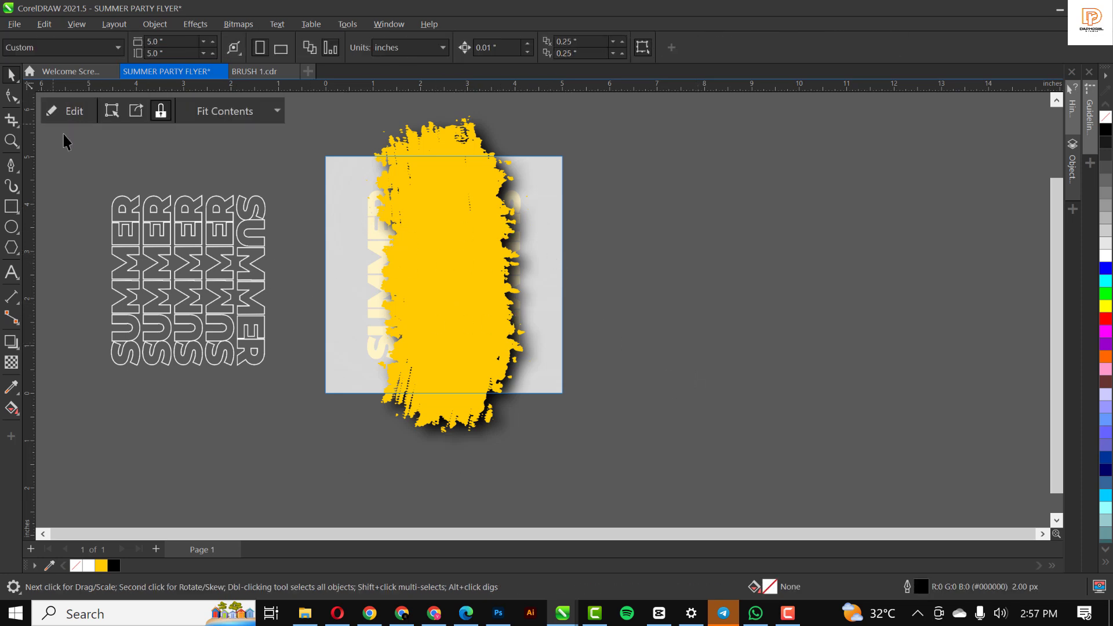
pyautogui.click(168, 274)
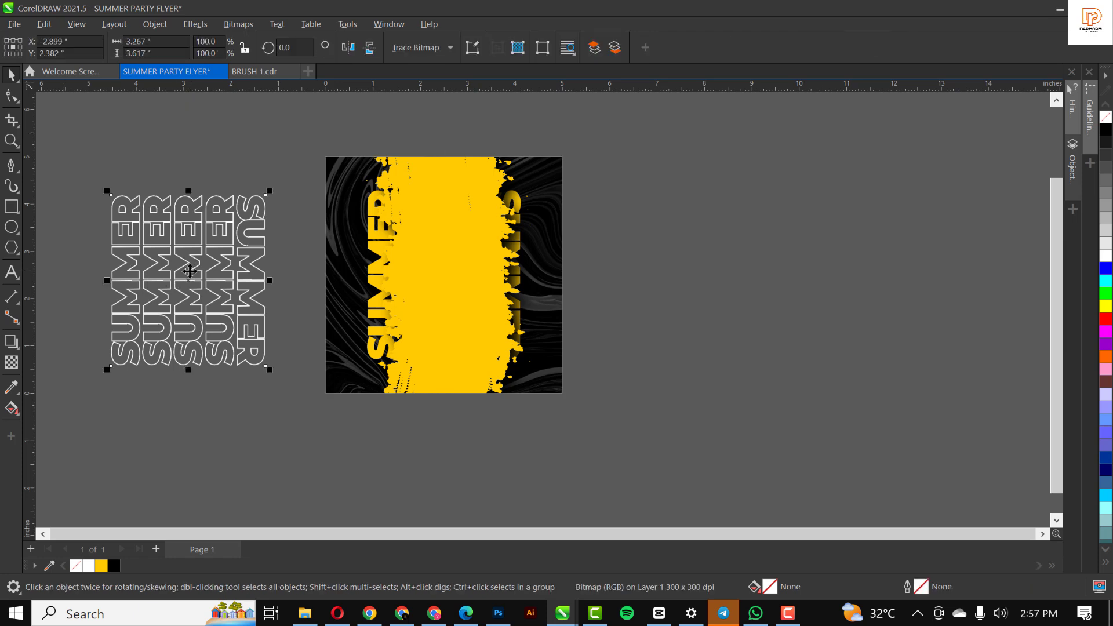
pyautogui.press('Delete')
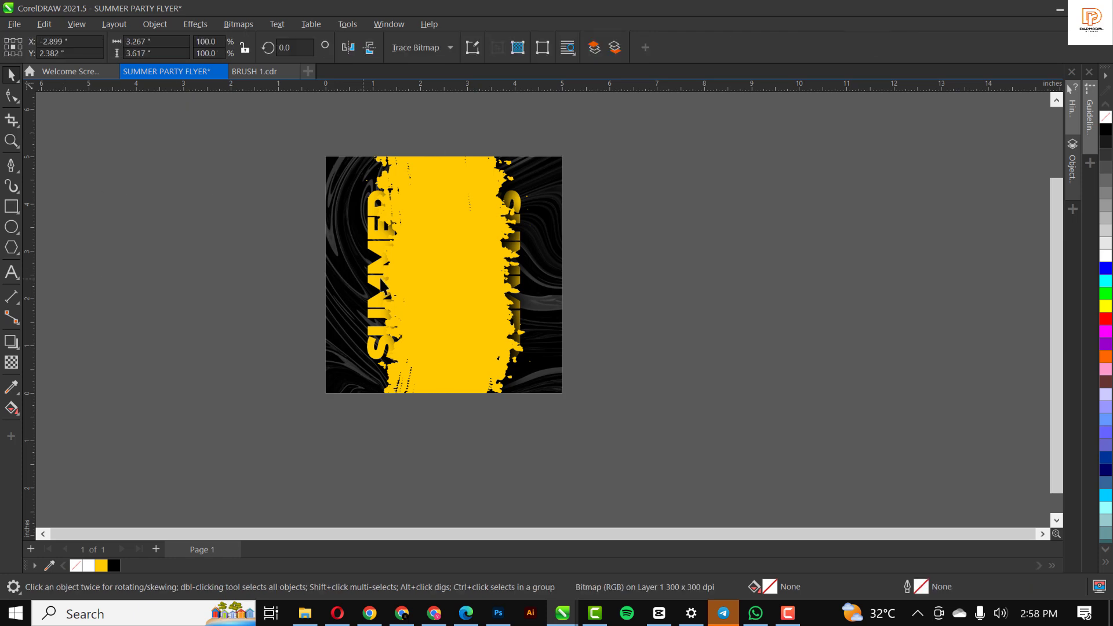
# - Paste the outlined SUMMER graphic inside the brush PowerClip and center it on the page over the yellow headline
pyautogui.doubleClick(464, 238)
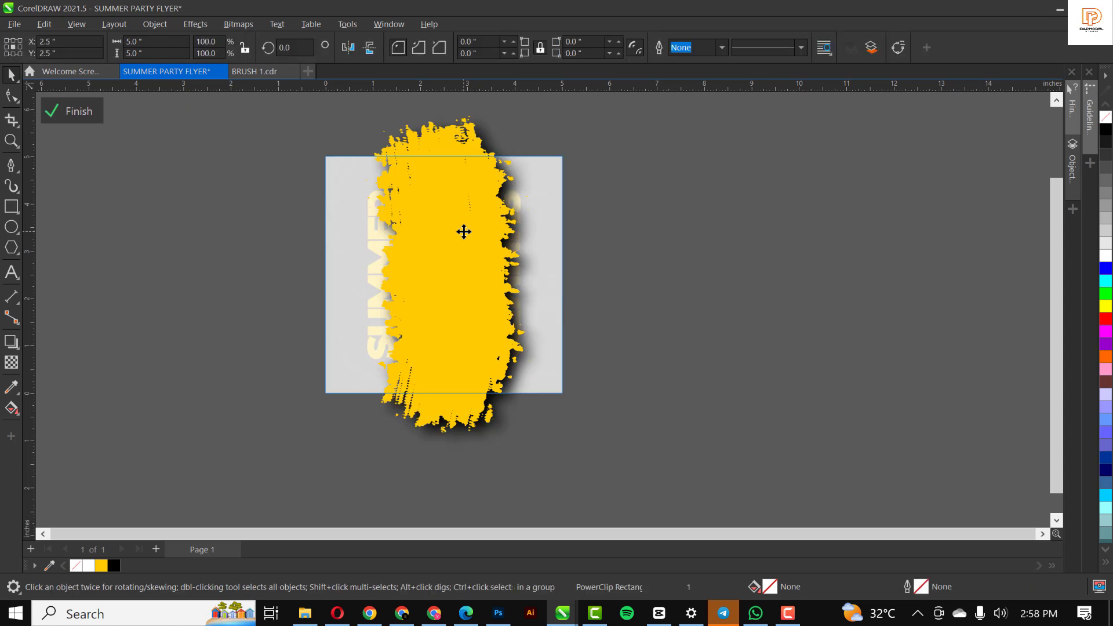
pyautogui.hotkey('ctrl', 'v')
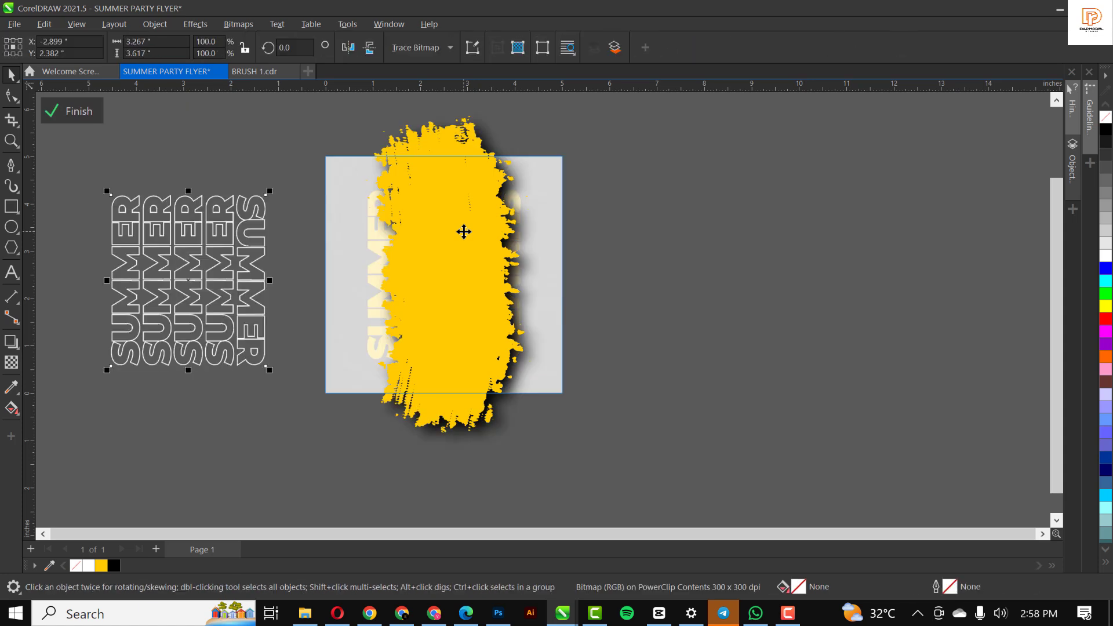
pyautogui.press('p')
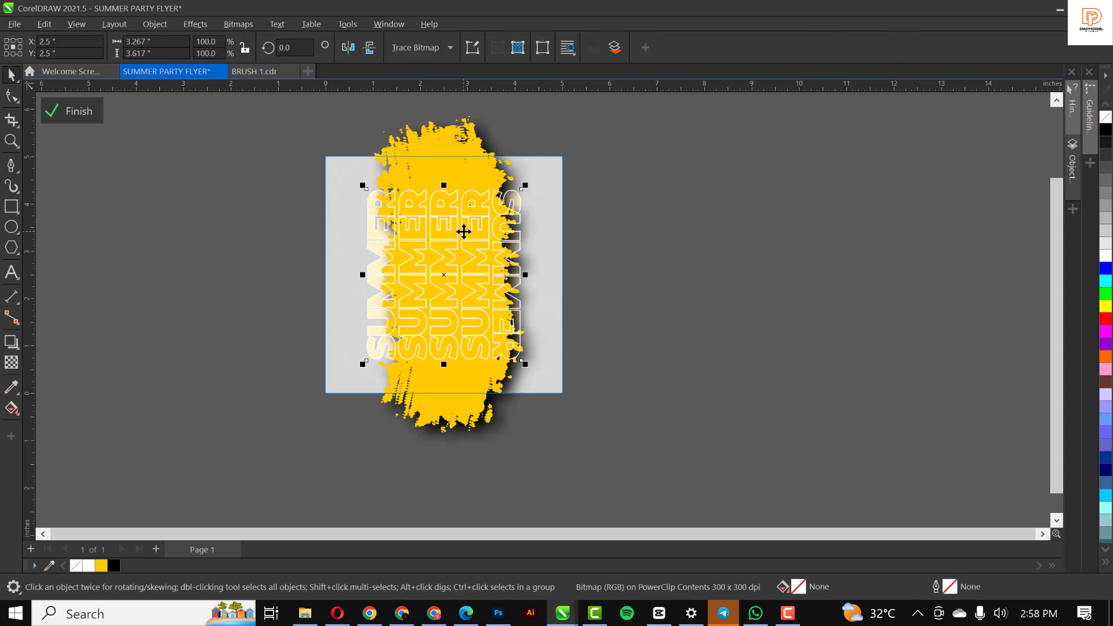
pyautogui.scroll(3, 392, 325)
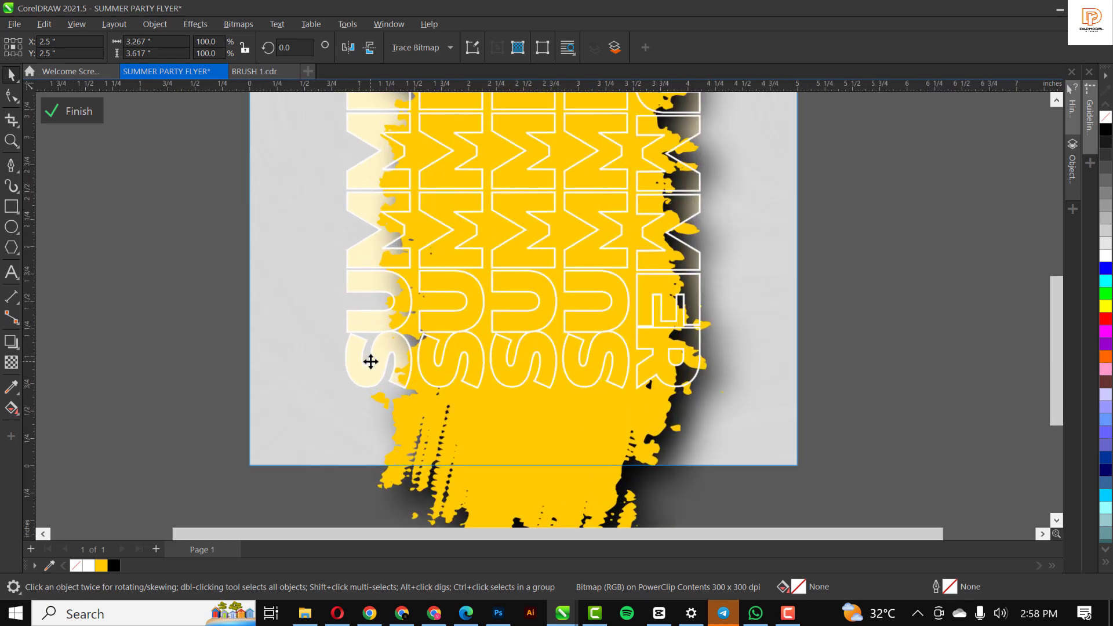
pyautogui.scroll(3, 371, 354)
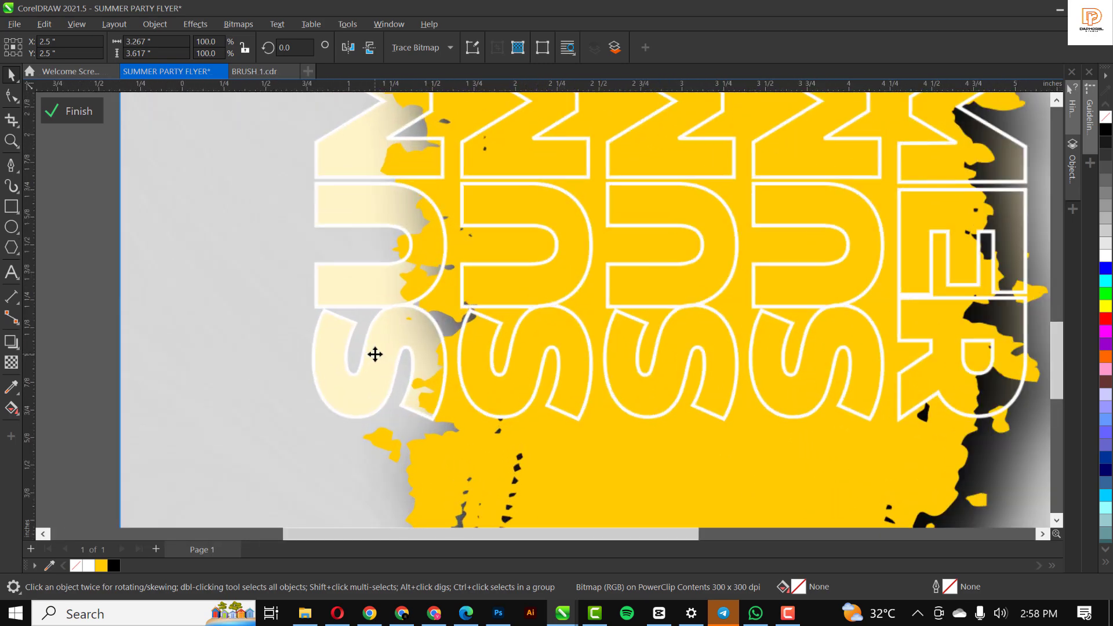
pyautogui.scroll(-5, 375, 353)
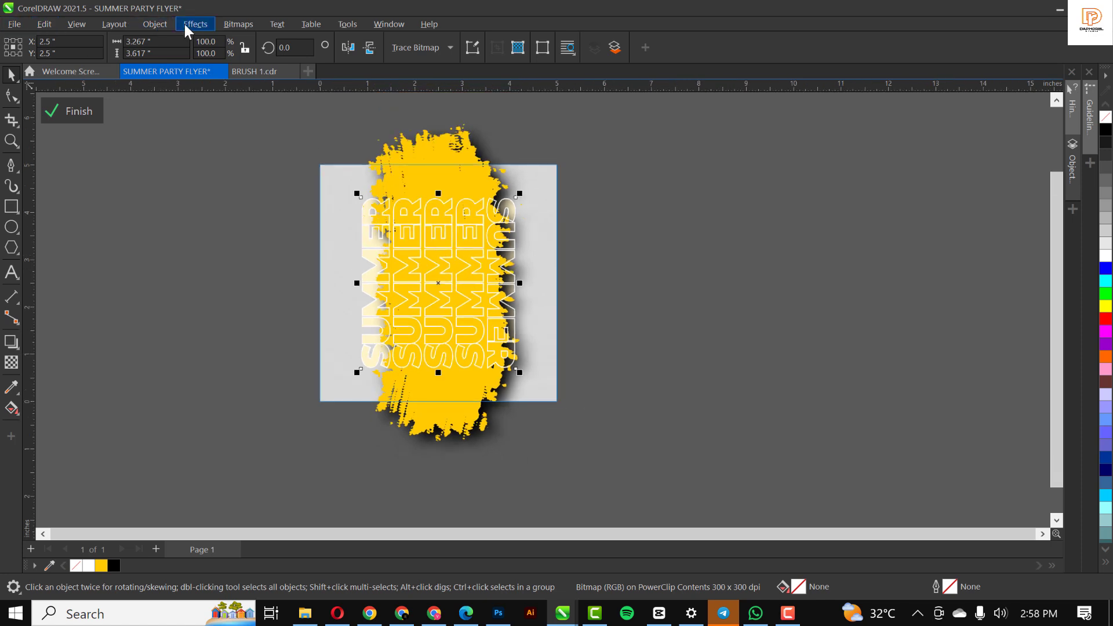
# - Apply a uniform transparency of 70 to the outlined SUMMER graphic and finish editing the brush PowerClip
pyautogui.click(11, 363)
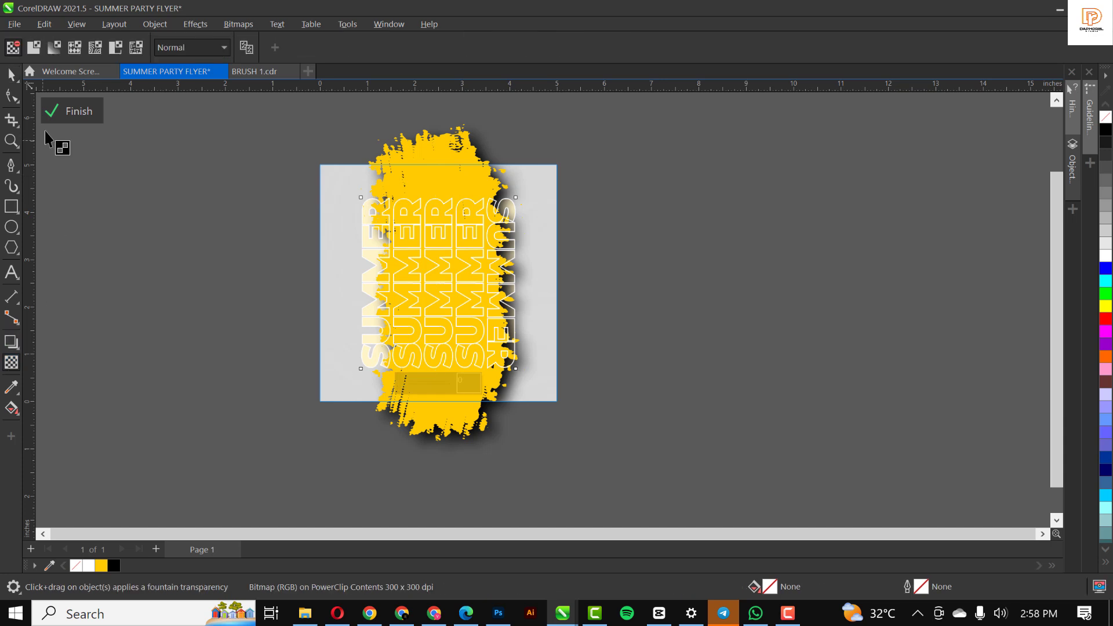
pyautogui.click(33, 48)
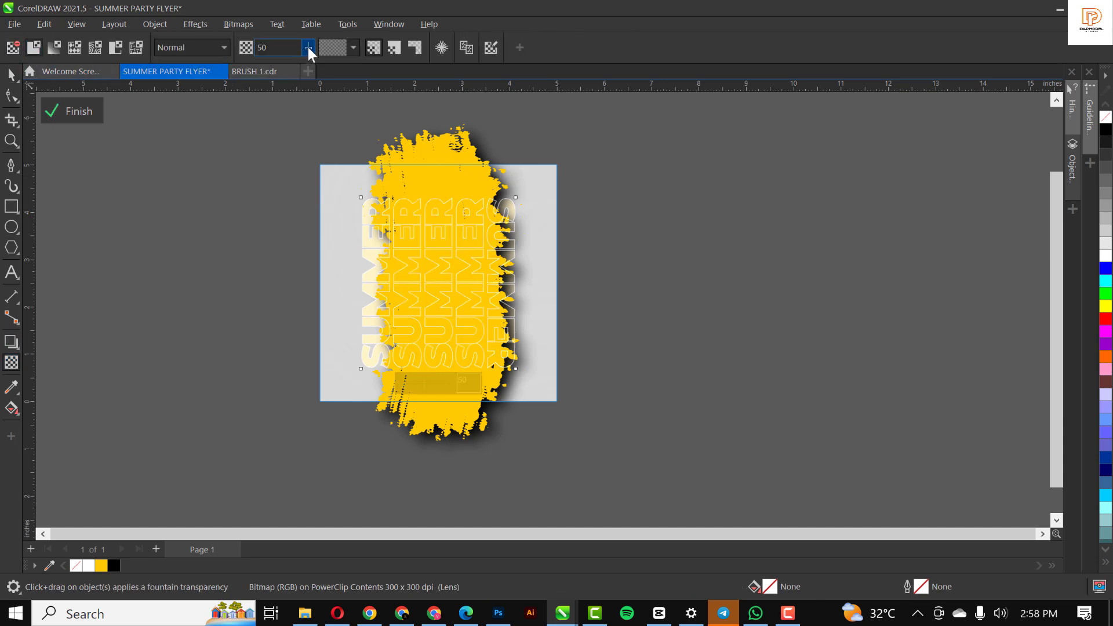
pyautogui.doubleClick(264, 47)
pyautogui.write('70')
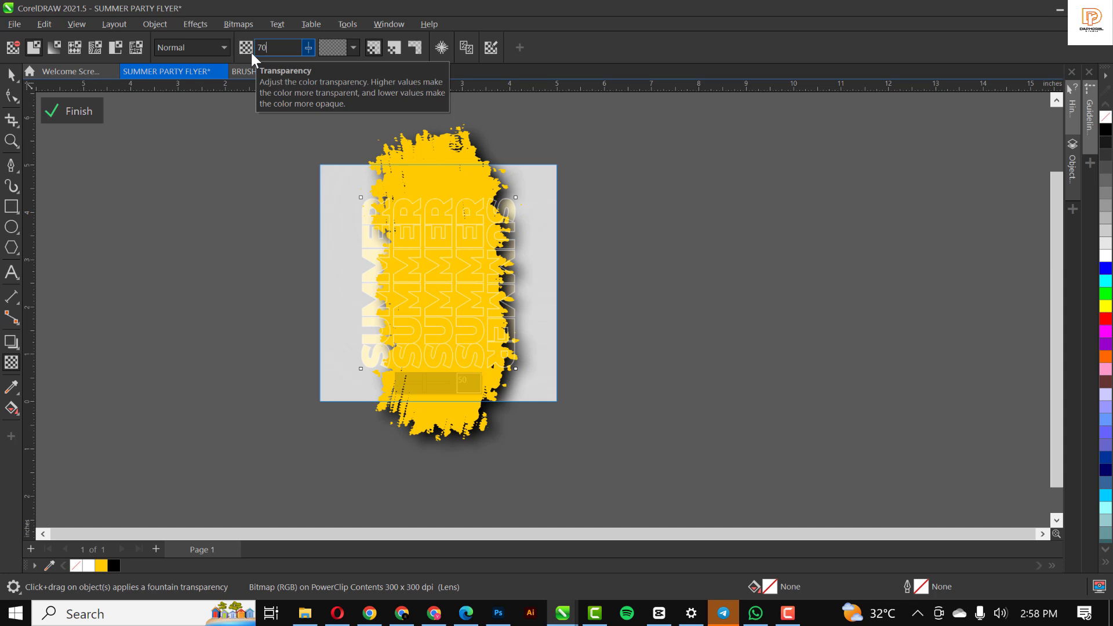
pyautogui.press('Return')
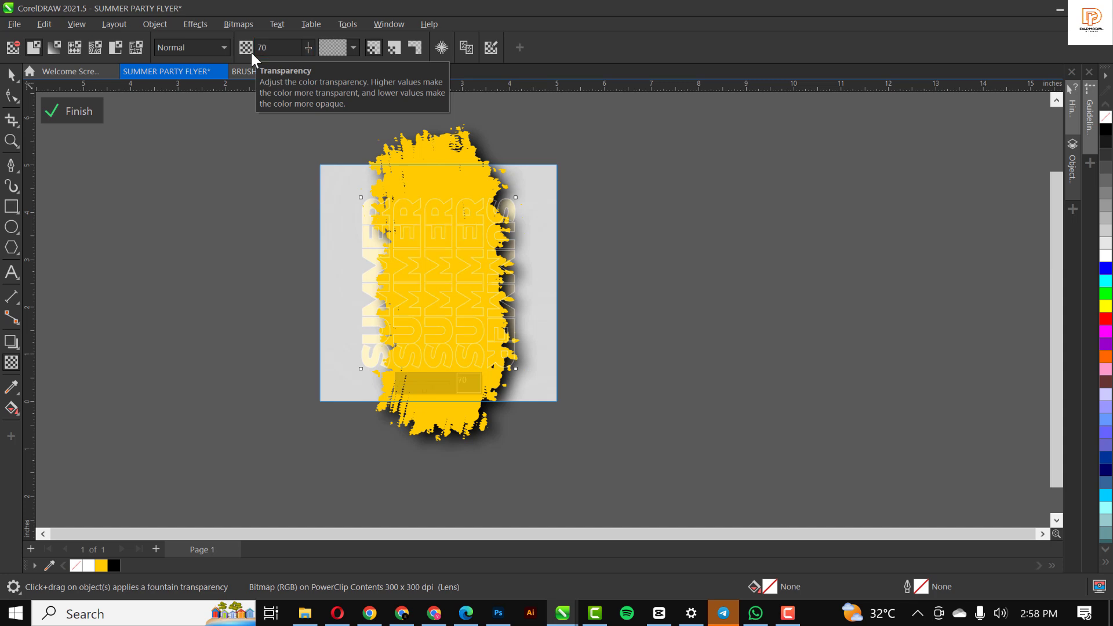
pyautogui.click(76, 112)
pyautogui.press('space')
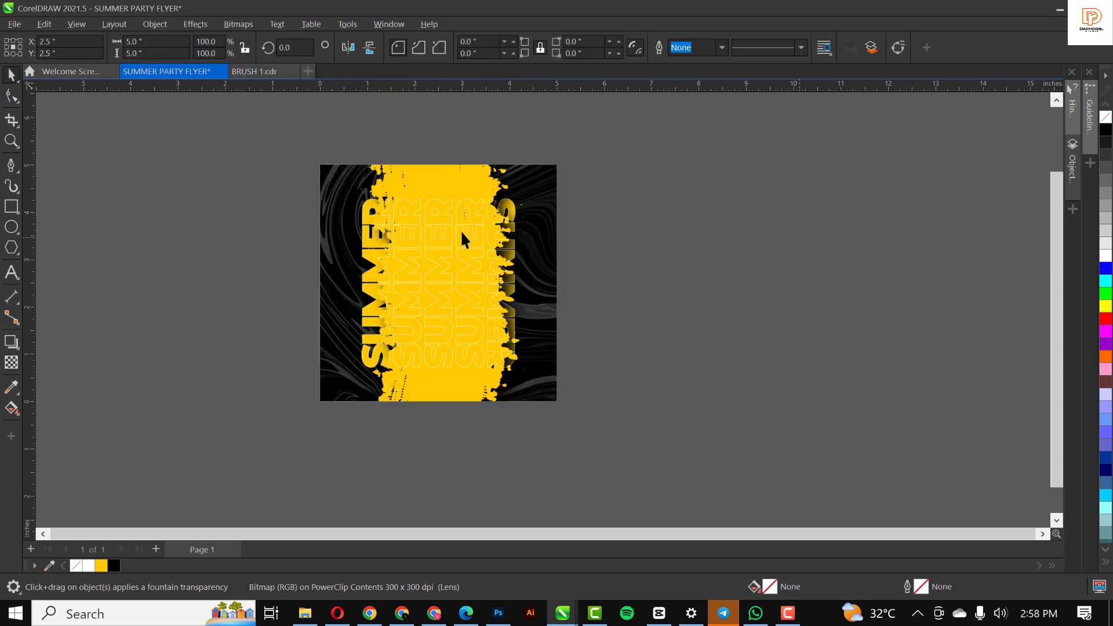
# - Move the brush PowerClip off to the right of the page and enlarge the yellow SUMMER headline to about 3.7 by 4.09 inches
pyautogui.hotkey('shift', 'F2')
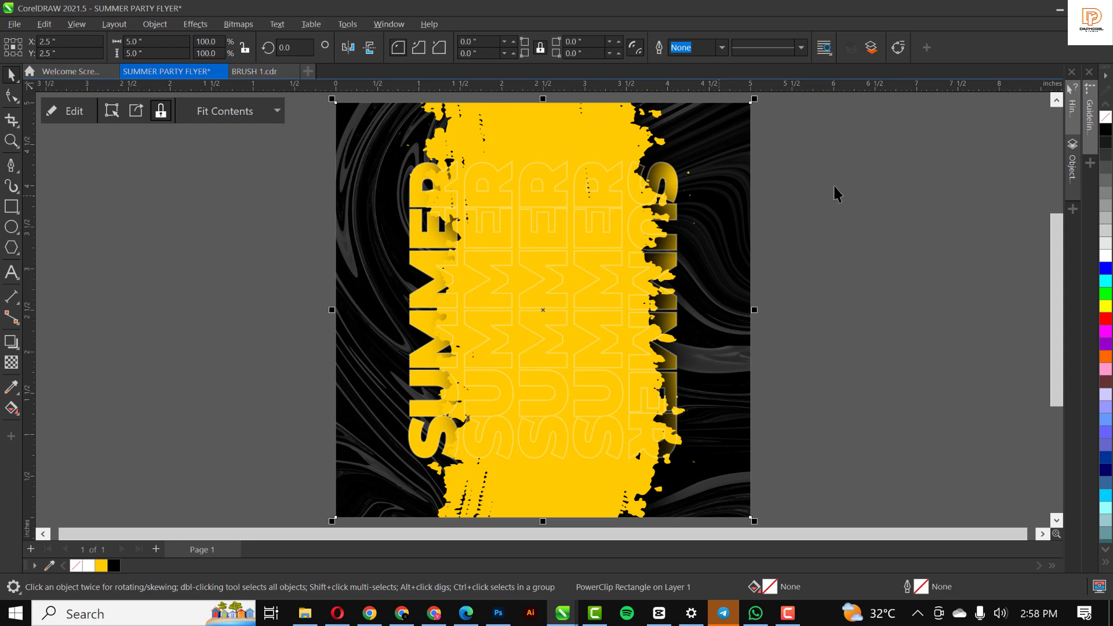
pyautogui.scroll(-2, 480, 222)
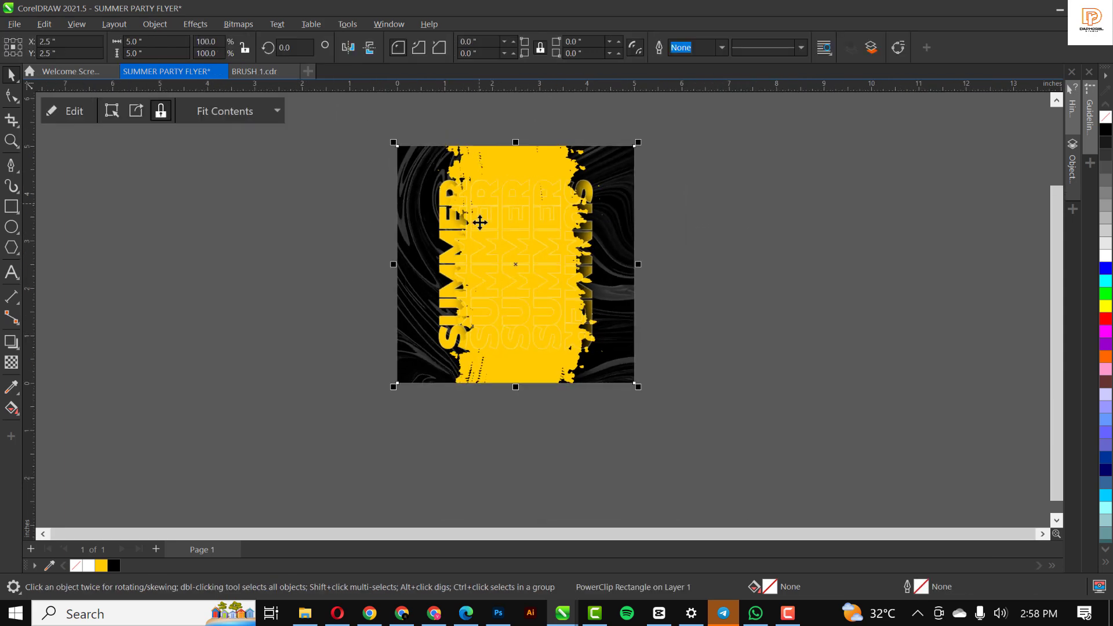
pyautogui.moveTo(480, 222)
pyautogui.mouseDown()
pyautogui.moveTo(729, 243)
pyautogui.moveTo(734, 254)
pyautogui.mouseUp()
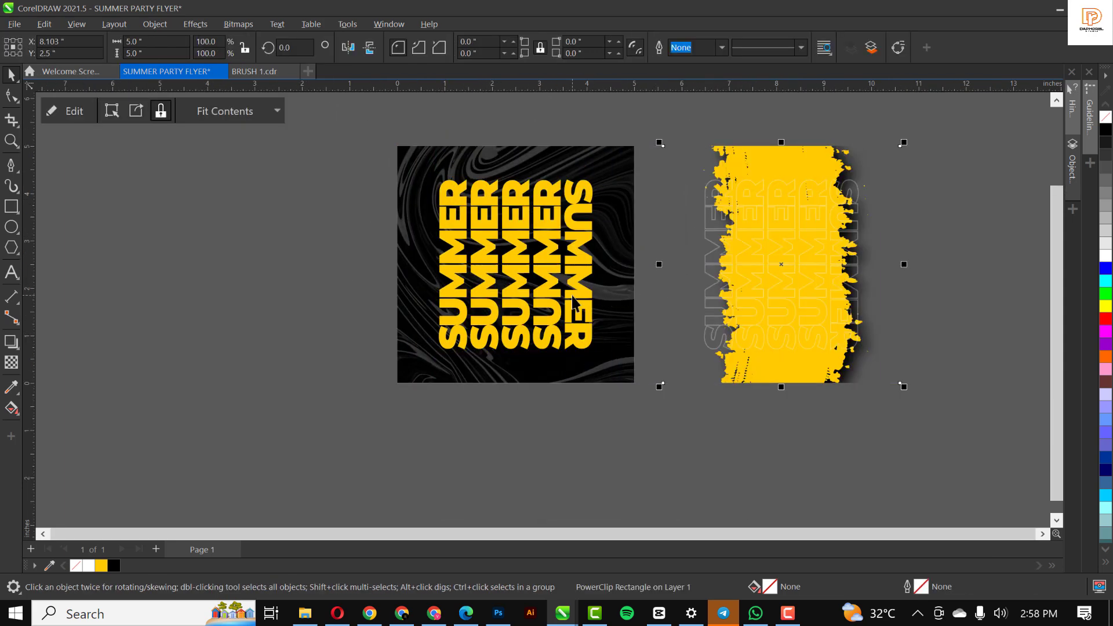
pyautogui.click(582, 325)
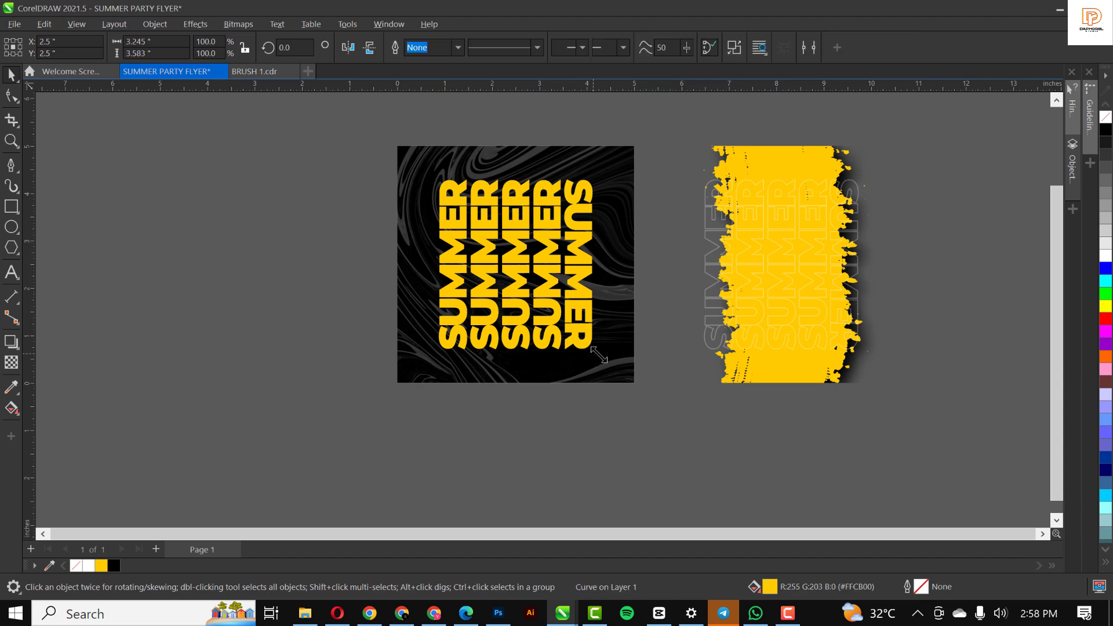
pyautogui.moveTo(599, 355); pyautogui.dragTo(613, 366)
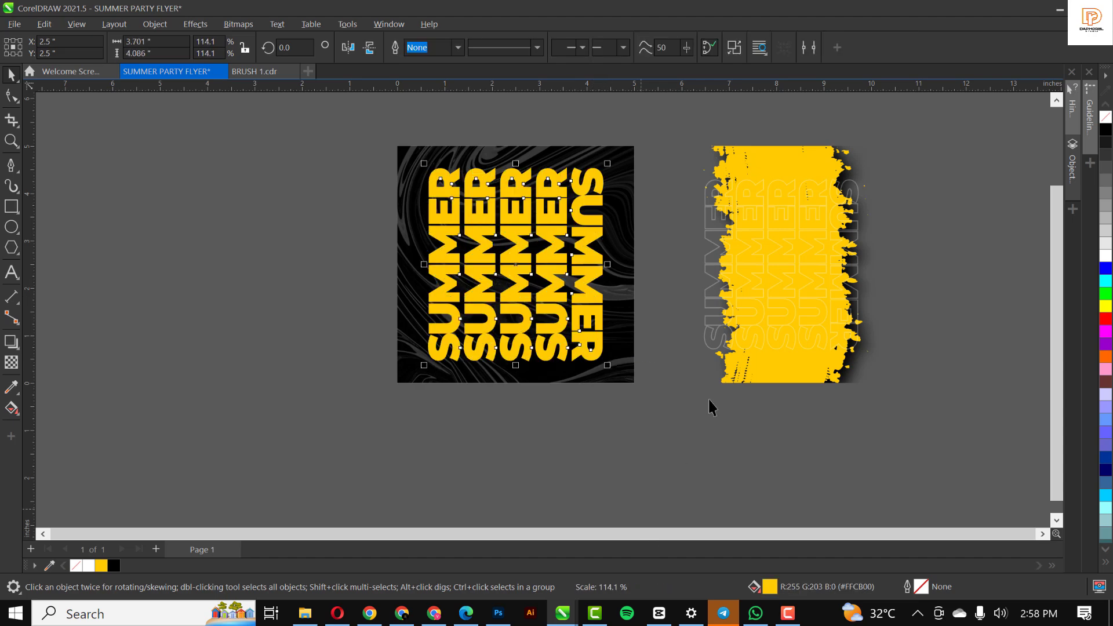
# - Center the brush PowerClip back on the page over the enlarged headline and deselect it
pyautogui.click(819, 274)
pyautogui.press('p')
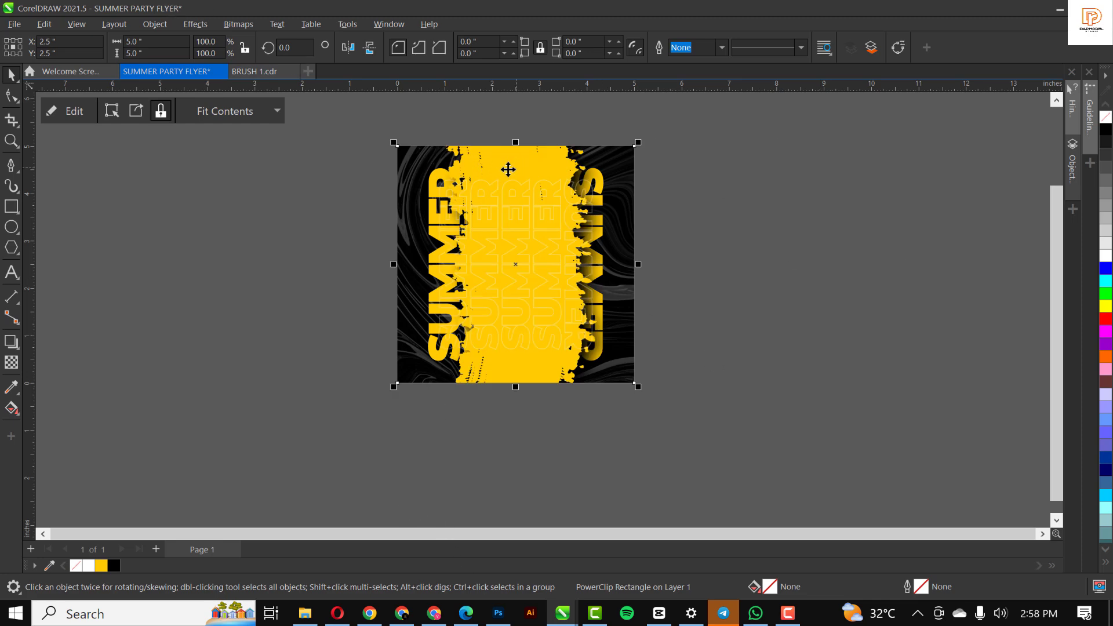
pyautogui.click(657, 331)
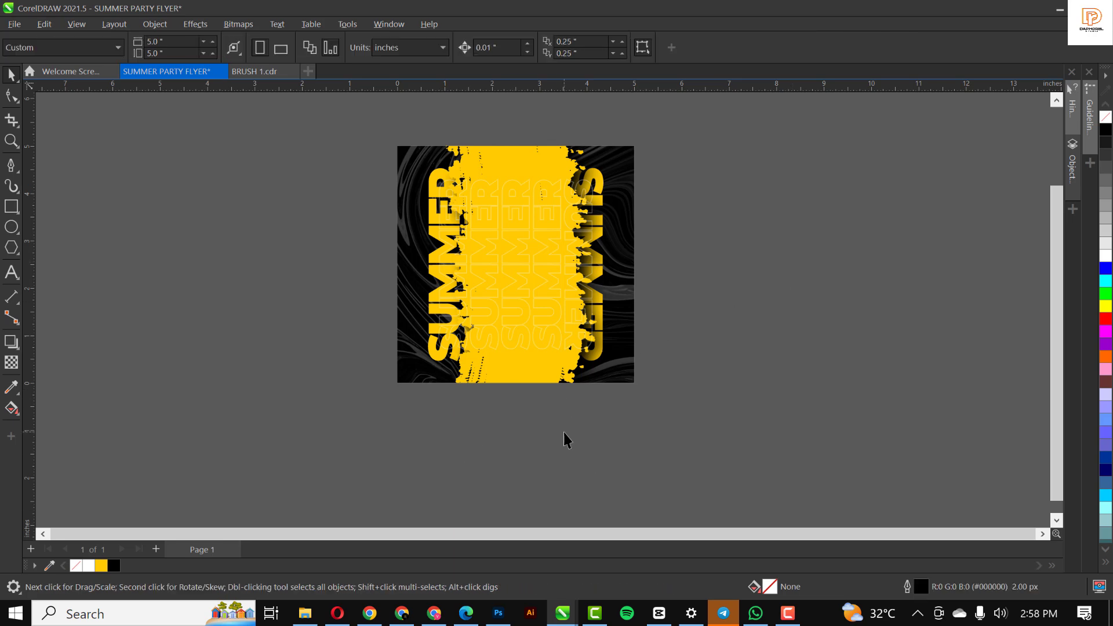
# - Bring the crumpled white paper texture image from the RESOURCE folder into the flyer document
pyautogui.click(305, 613)
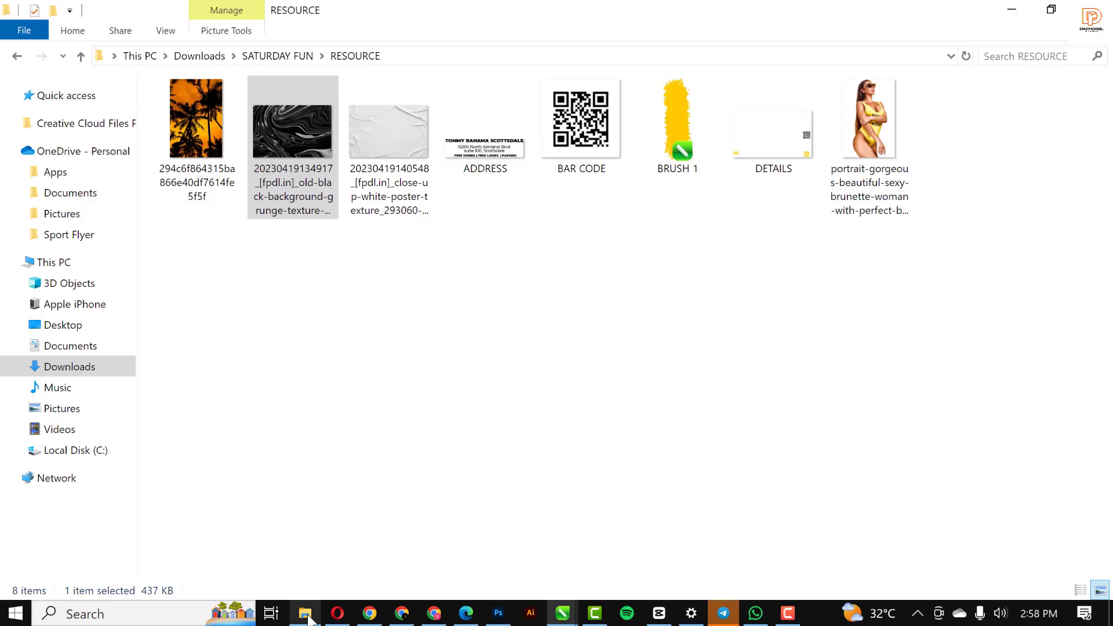
pyautogui.click(395, 149)
pyautogui.moveTo(395, 148); pyautogui.dragTo(747, 294)
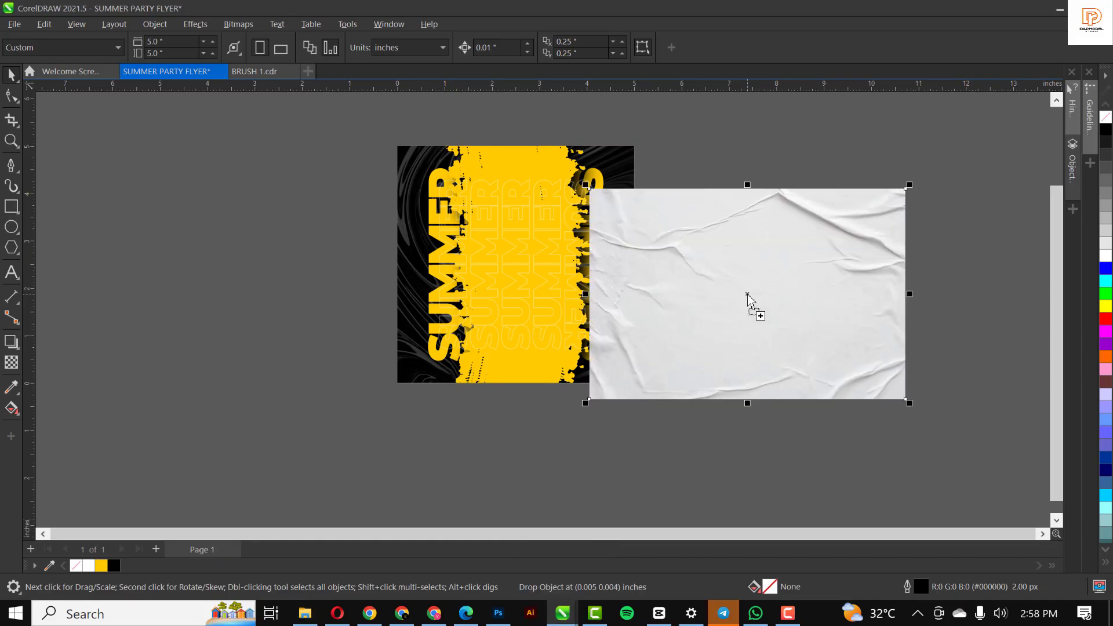
pyautogui.click(14, 24)
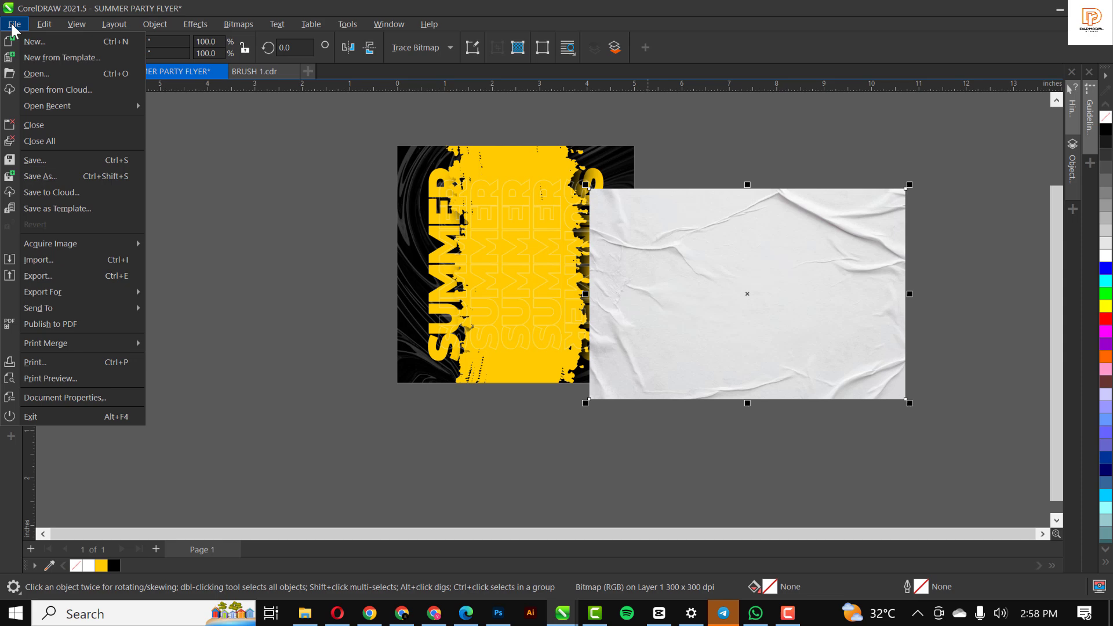
pyautogui.click(40, 260)
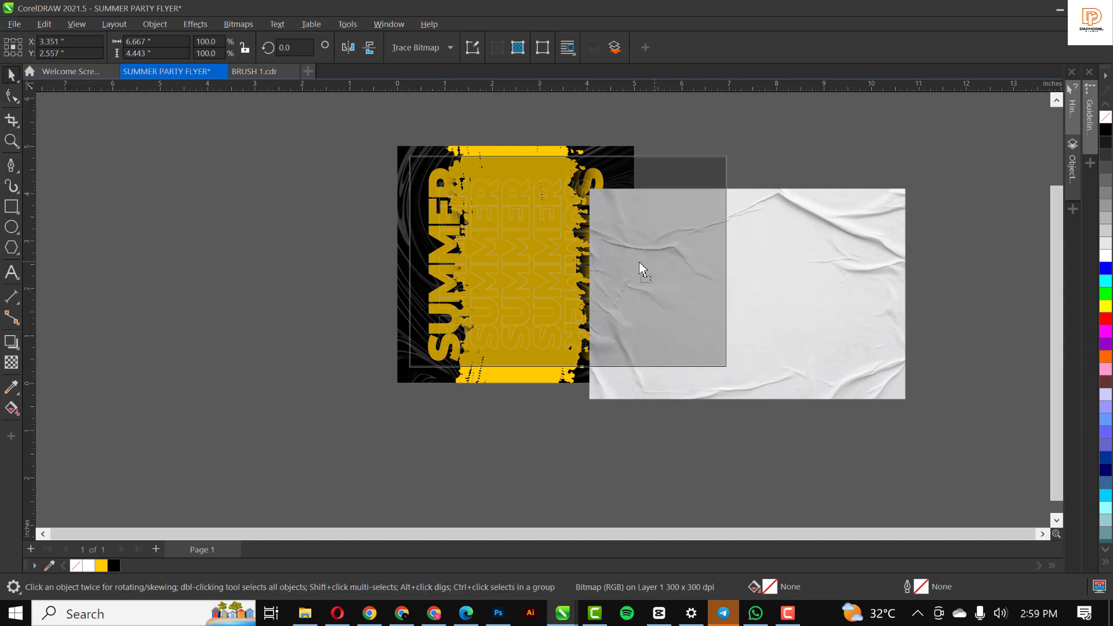
# - Position the paper texture over the flyer and enlarge it to about 7.6 by 5.06 inches to cover the page height
pyautogui.click(636, 263)
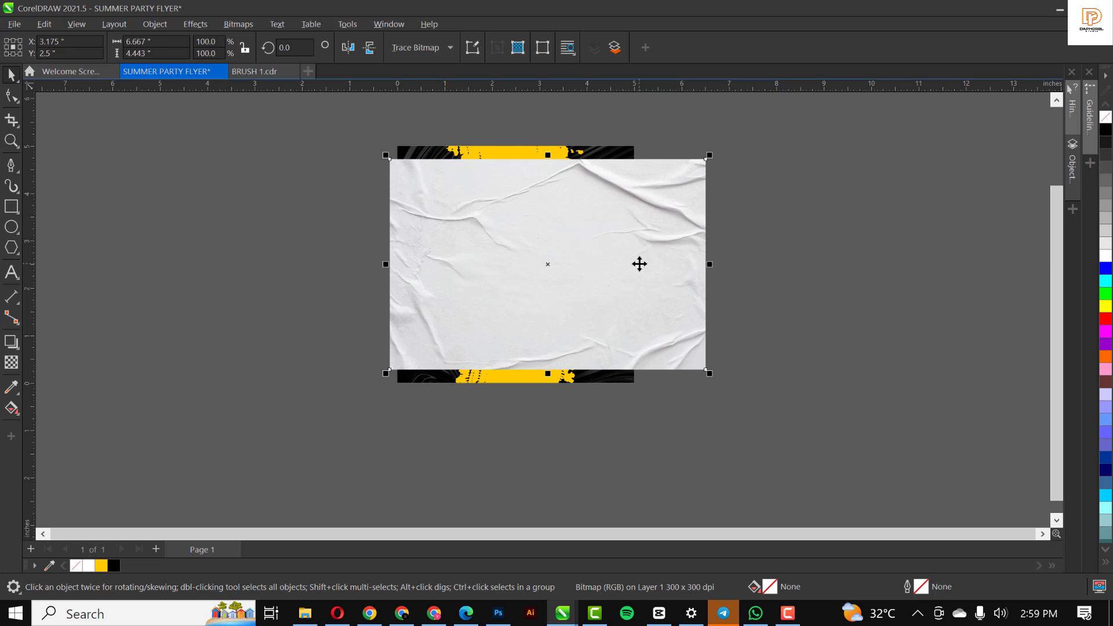
pyautogui.moveTo(639, 264); pyautogui.dragTo(629, 264)
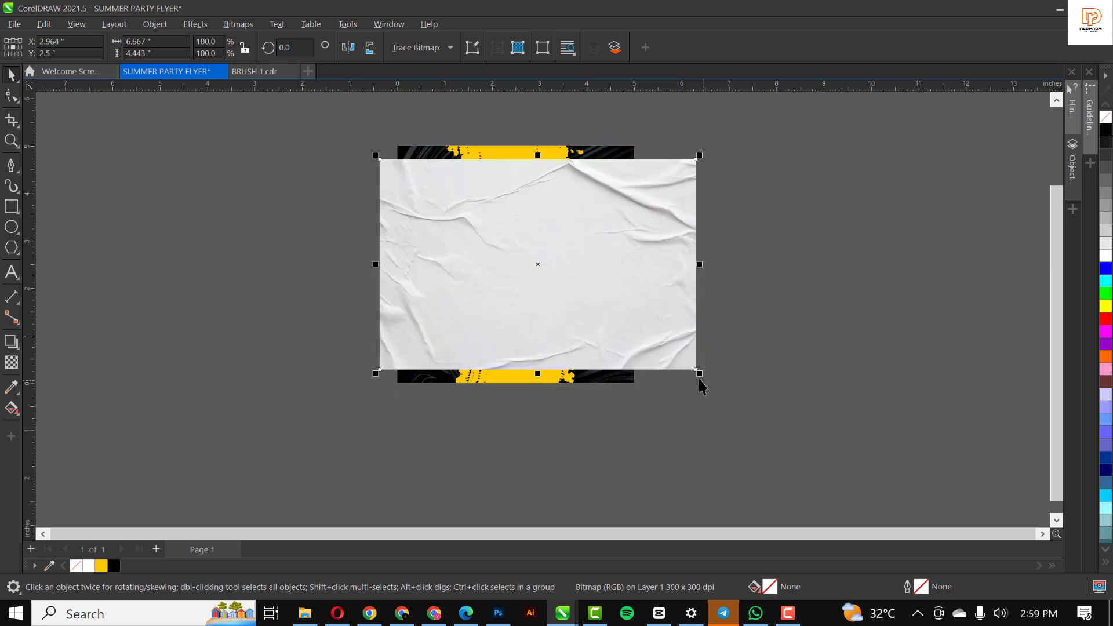
pyautogui.moveTo(700, 377); pyautogui.dragTo(721, 403)
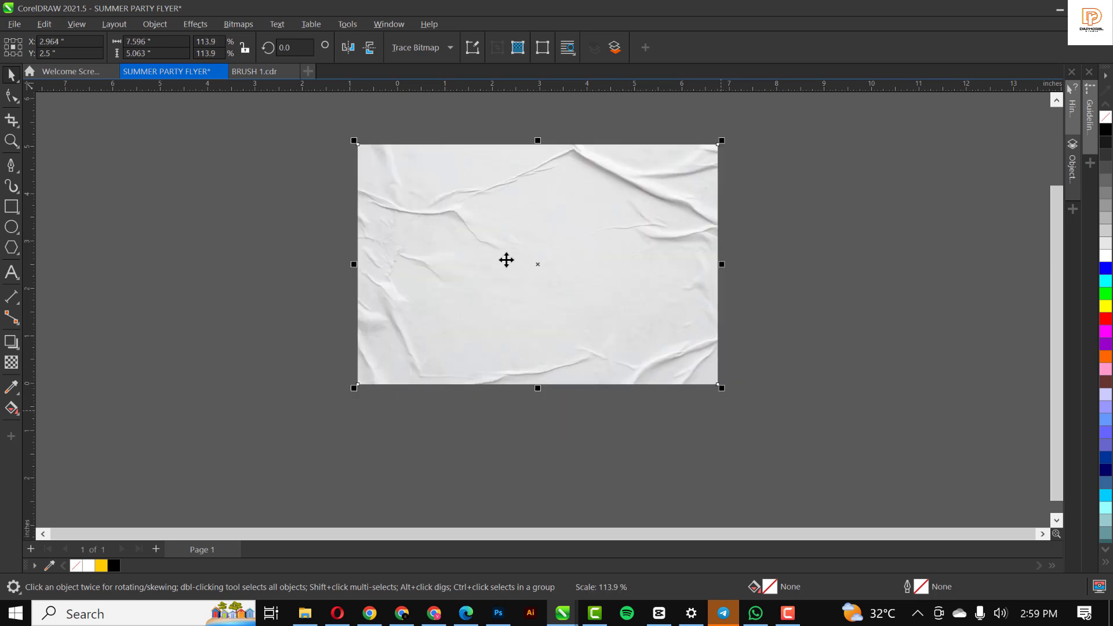
# - Apply a uniform transparency of 50 to the paper texture, try the Overlay merge mode and set it to Multiply
pyautogui.click(11, 364)
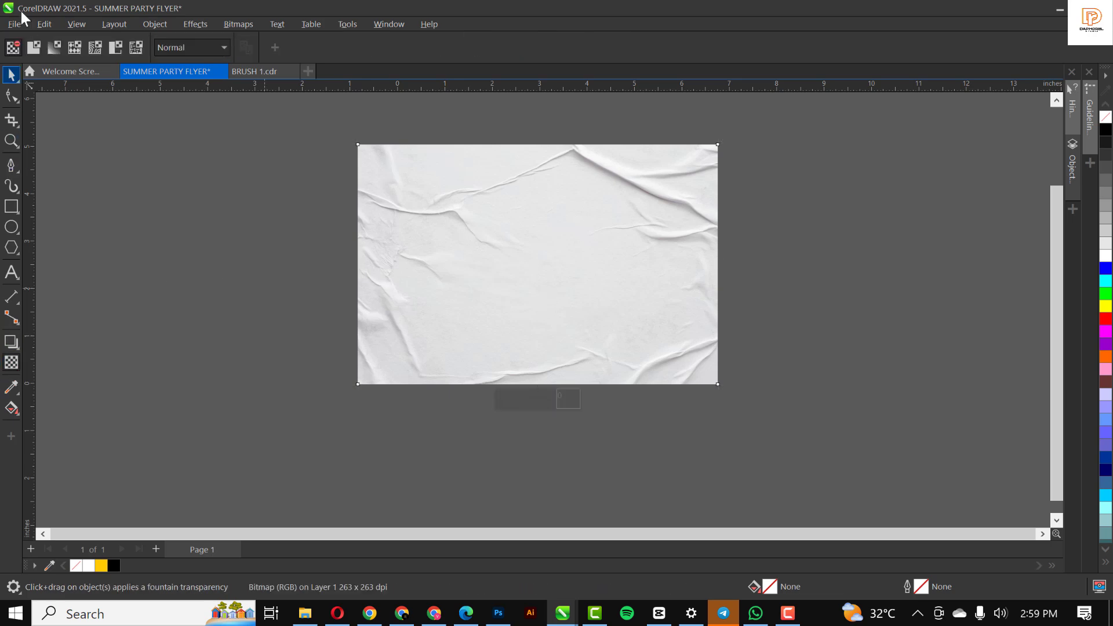
pyautogui.click(33, 48)
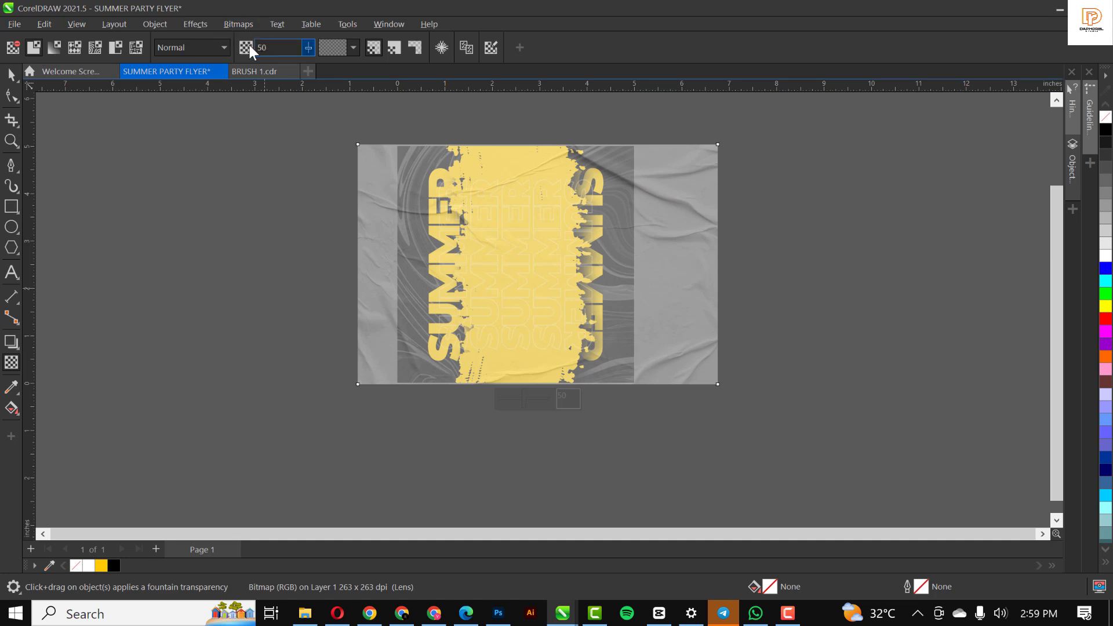
pyautogui.click(219, 47)
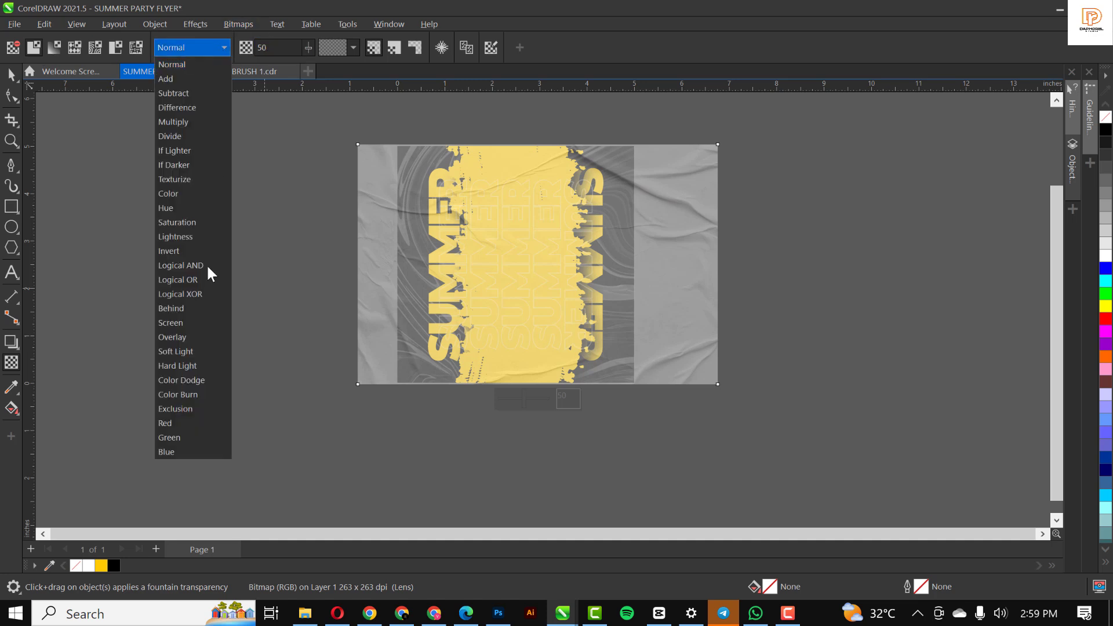
pyautogui.click(185, 339)
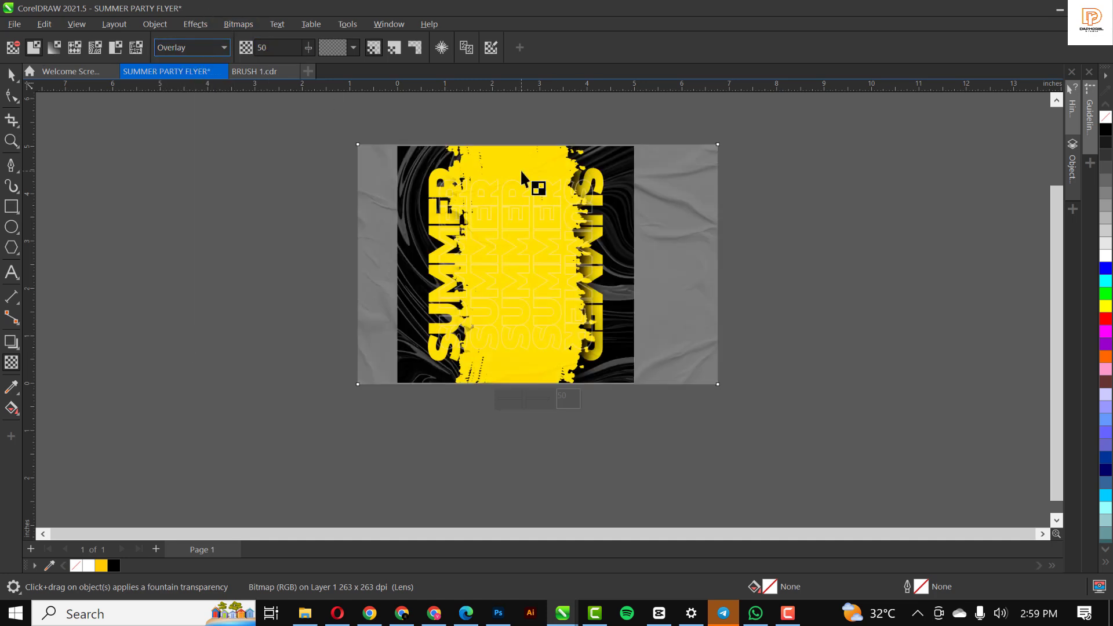
pyautogui.click(212, 46)
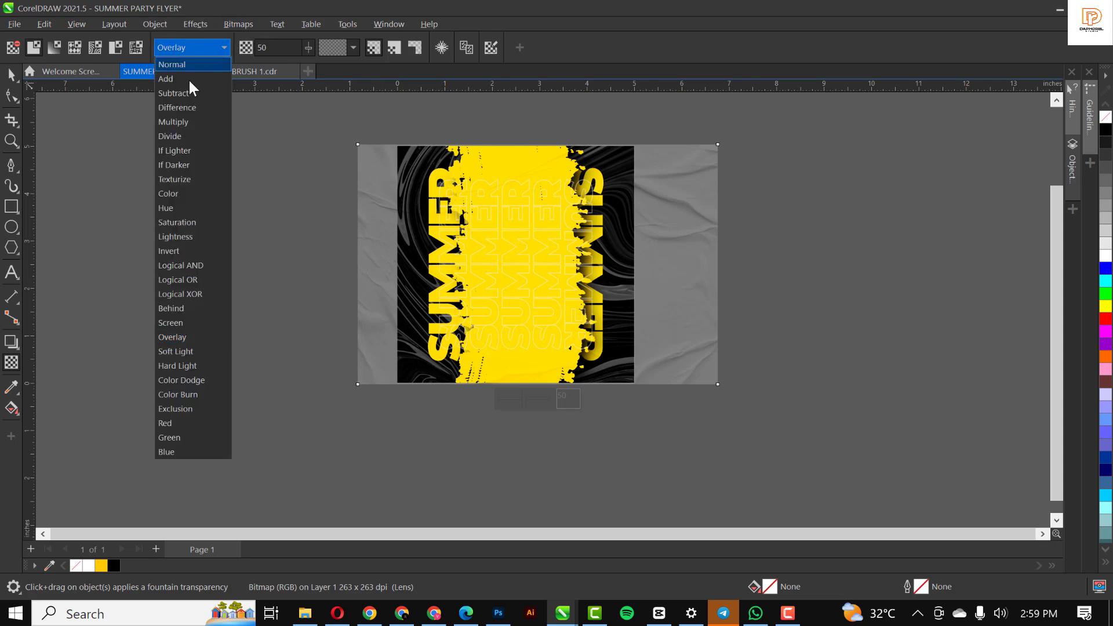
pyautogui.click(187, 118)
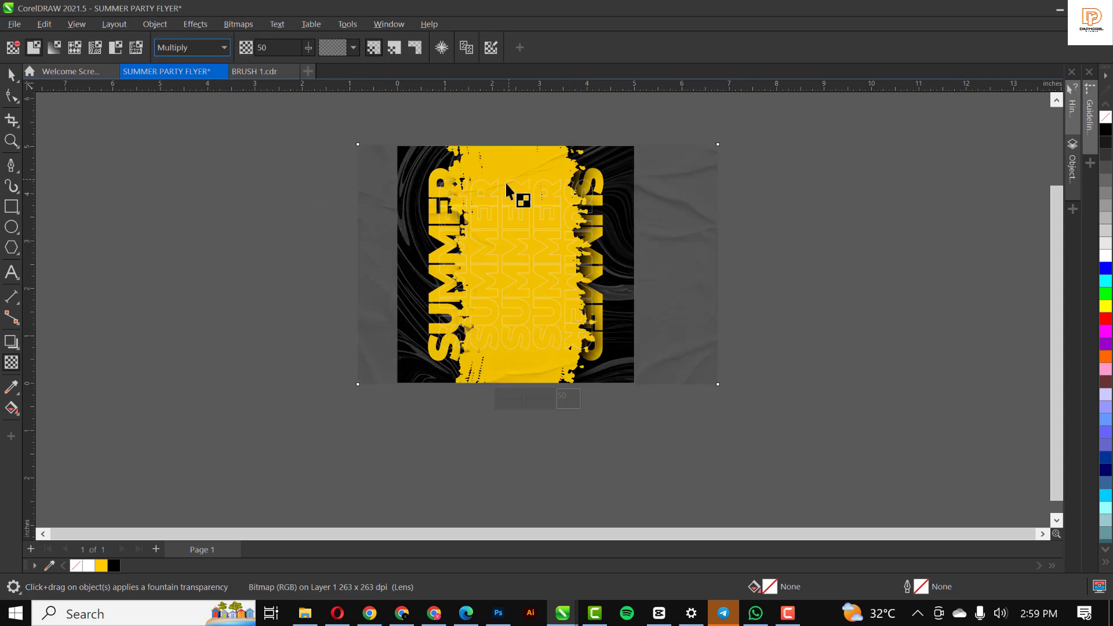
pyautogui.scroll(3, 504, 183)
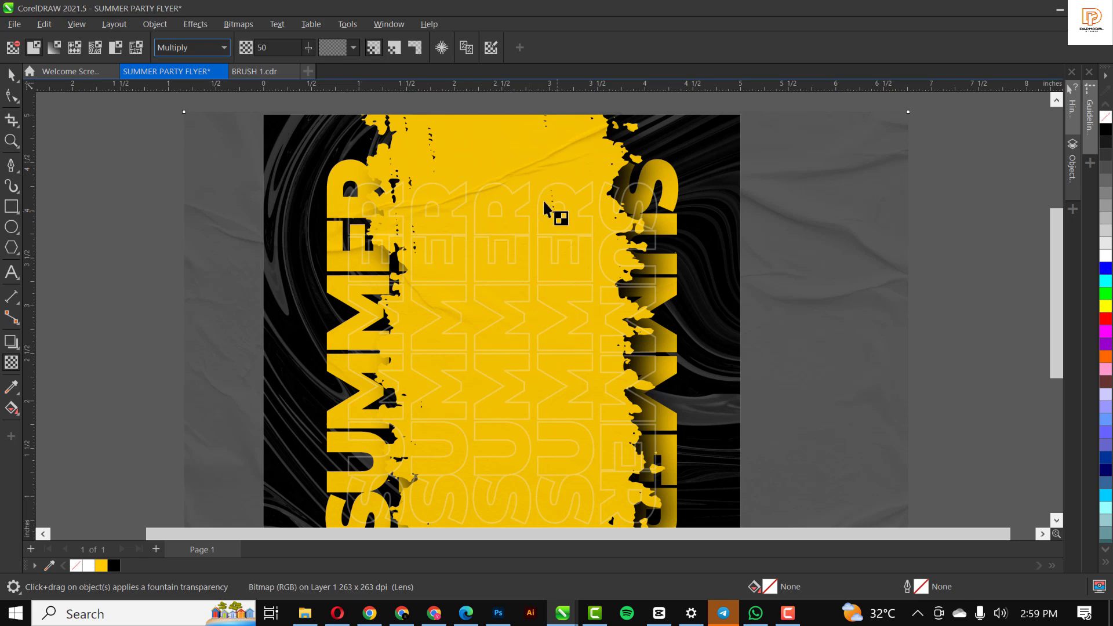
pyautogui.scroll(-1, 545, 203)
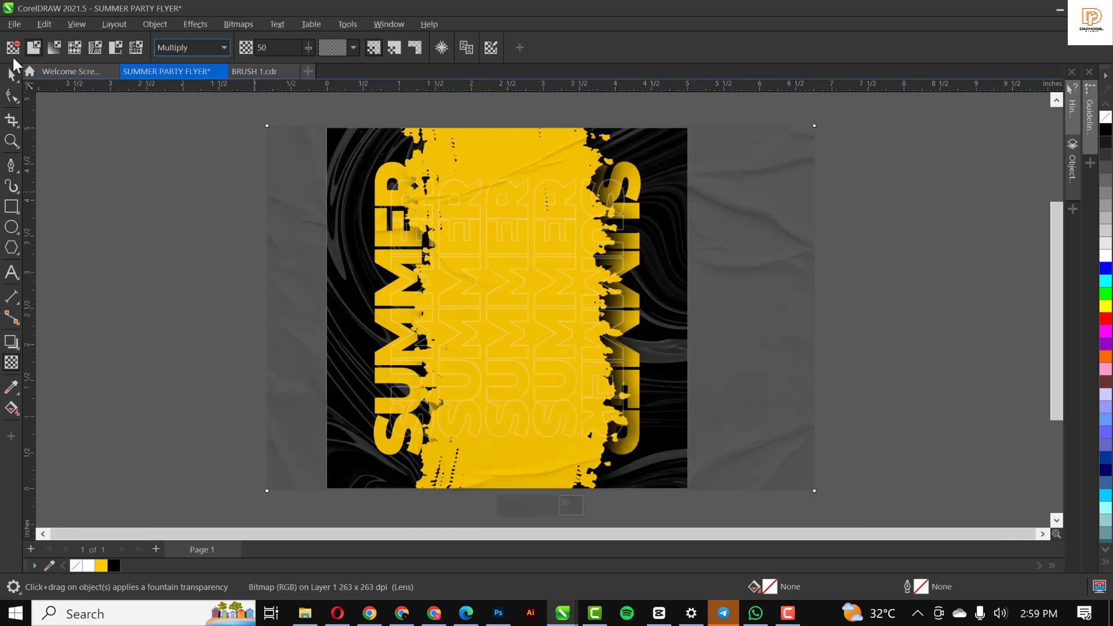
# - Rotate the paper texture to 270 degrees and shrink it to about 3.13 by 4.7 inches
pyautogui.click(463, 231)
pyautogui.scroll(-1, 497, 221)
pyautogui.press('space')
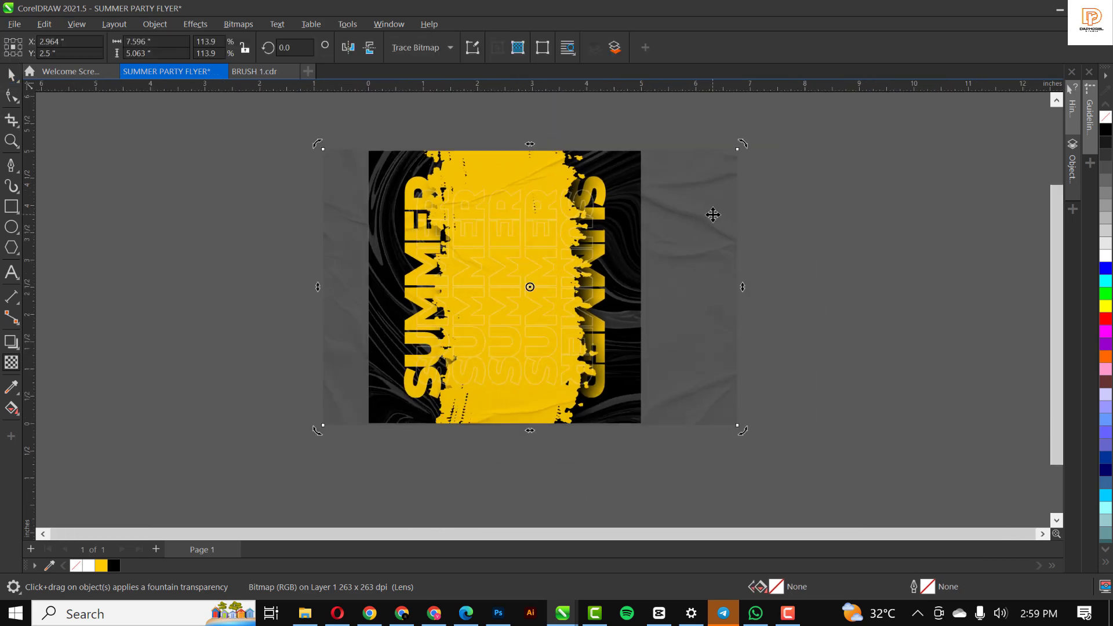
pyautogui.click(714, 215)
pyautogui.scroll(-1, 712, 213)
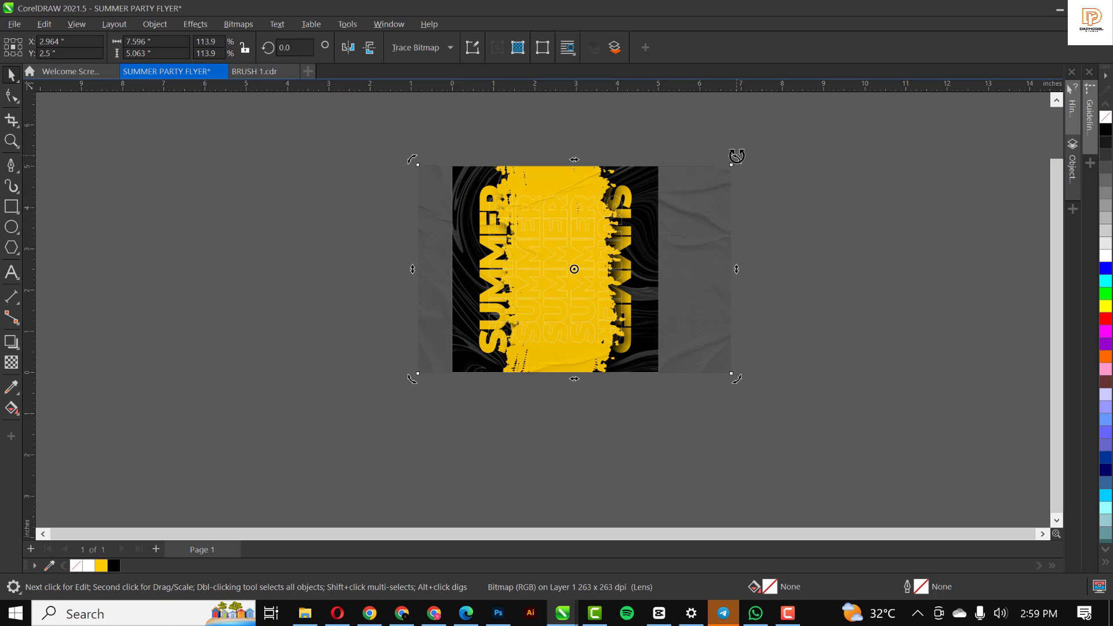
pyautogui.moveTo(736, 156); pyautogui.dragTo(645, 374)
pyautogui.click(656, 410)
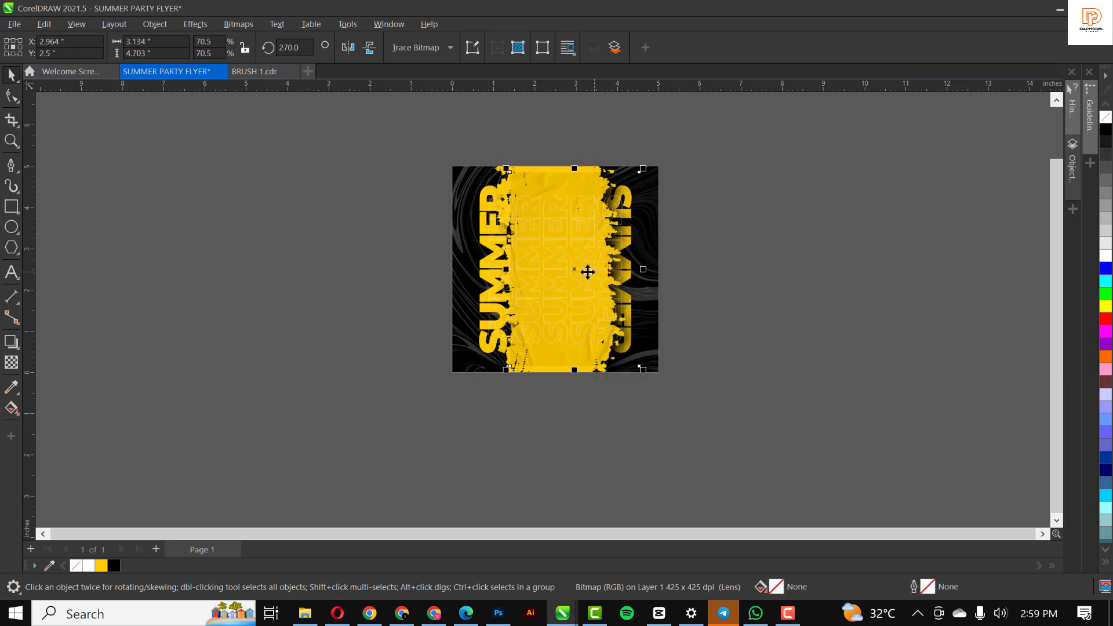
# - Move the rotated paper texture over the yellow brush stroke and enlarge it to about 3.59 by 5.39 inches
pyautogui.moveTo(588, 272); pyautogui.dragTo(566, 268)
pyautogui.scroll(1, 579, 300)
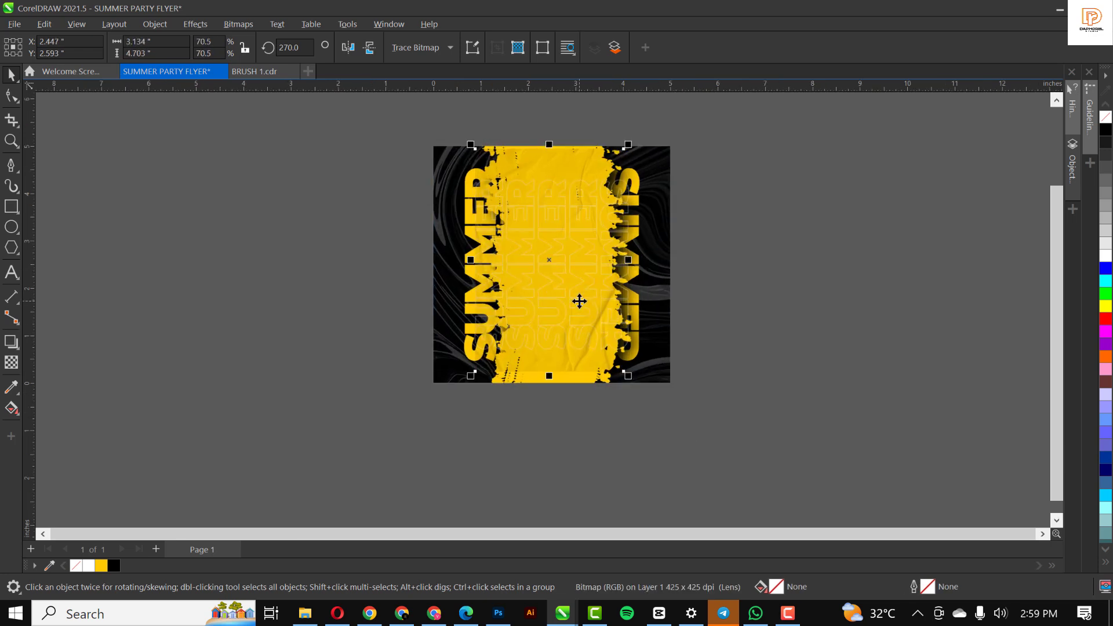
pyautogui.scroll(1, 579, 301)
pyautogui.scroll(-2, 569, 276)
pyautogui.moveTo(616, 360); pyautogui.dragTo(651, 394)
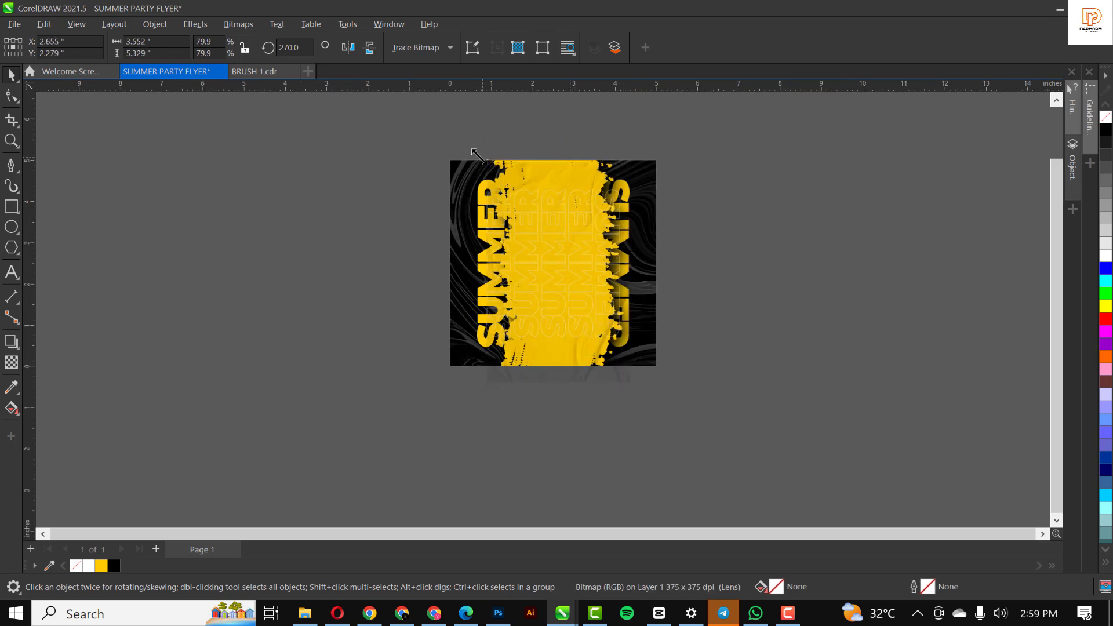
pyautogui.moveTo(479, 157); pyautogui.dragTo(476, 154)
pyautogui.scroll(2, 539, 197)
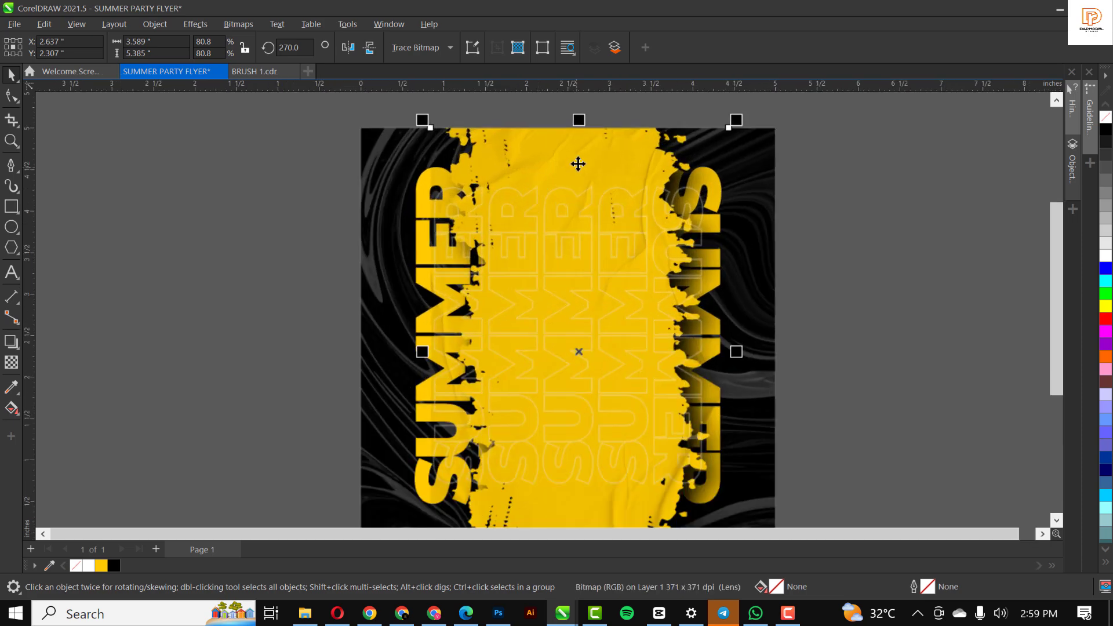
pyautogui.scroll(2, 579, 164)
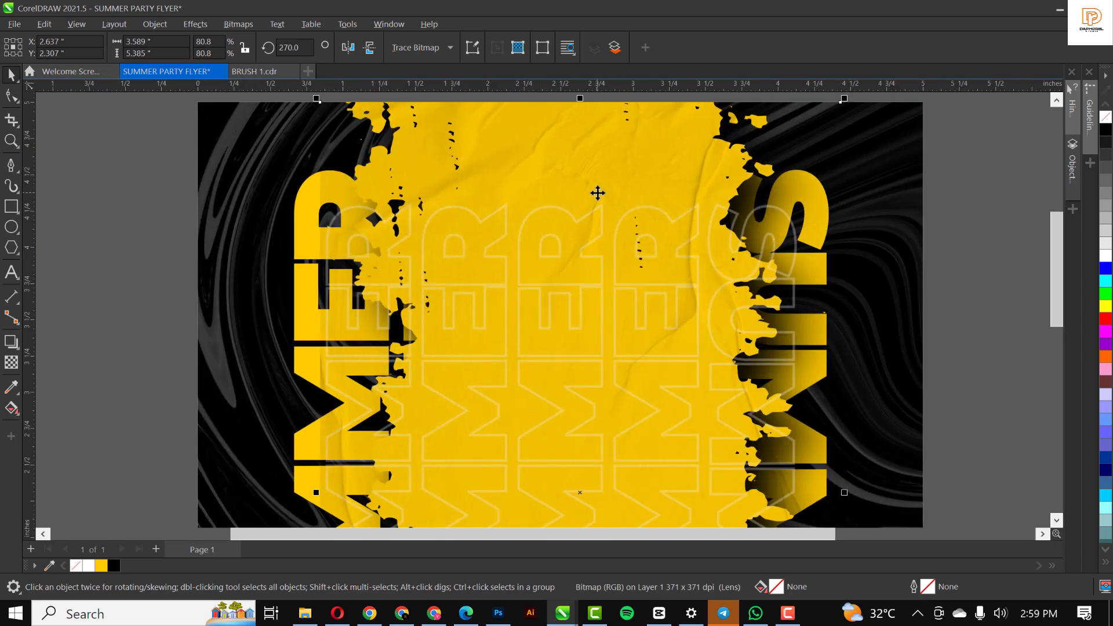
pyautogui.scroll(-4, 597, 193)
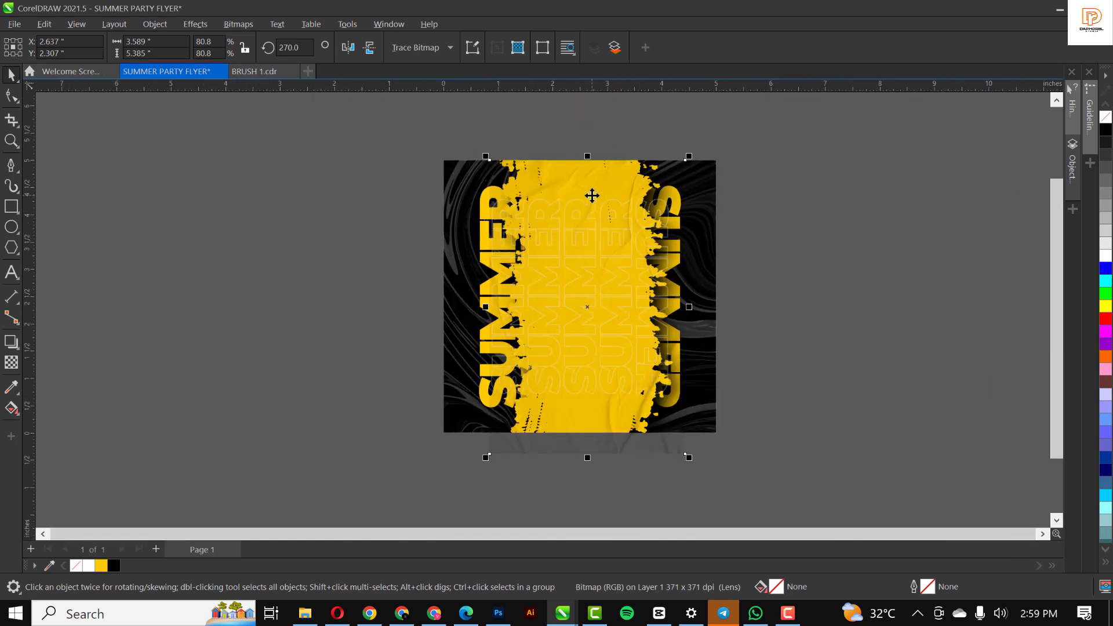
# - Cut the paper texture and paste it inside the flyer's PowerClip frame, then finish editing the frame contents
pyautogui.press('Delete')
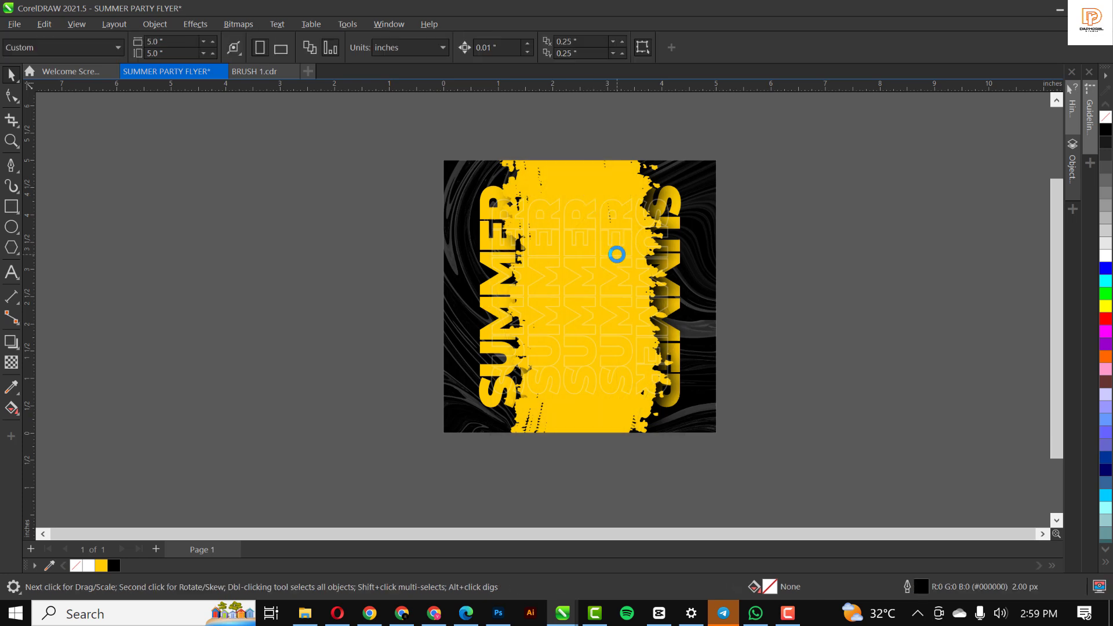
pyautogui.doubleClick(618, 194)
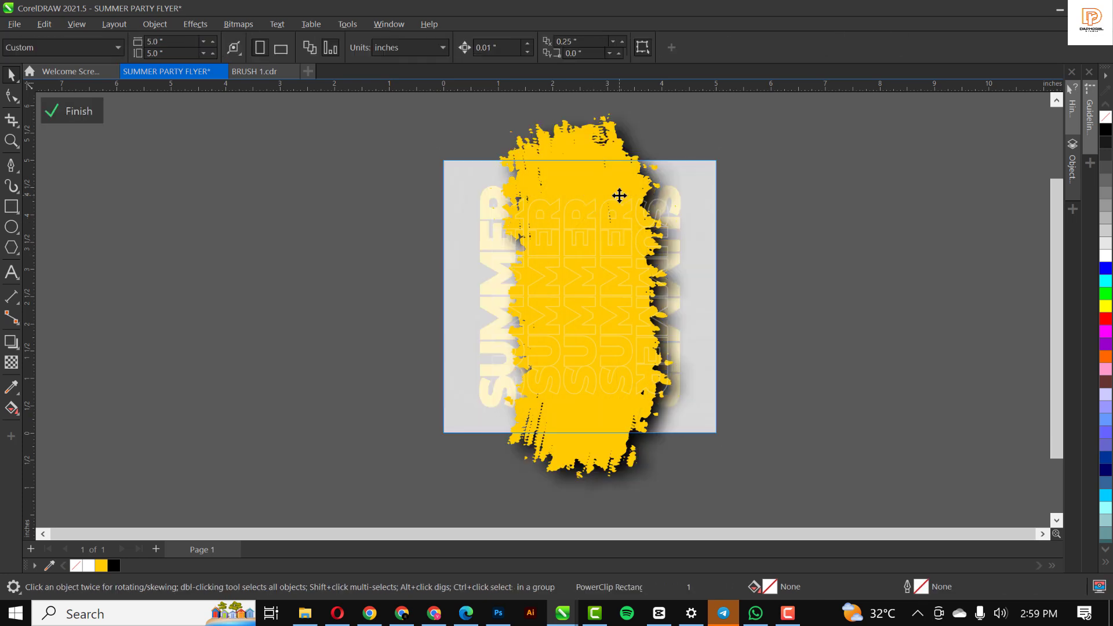
pyautogui.click(619, 196)
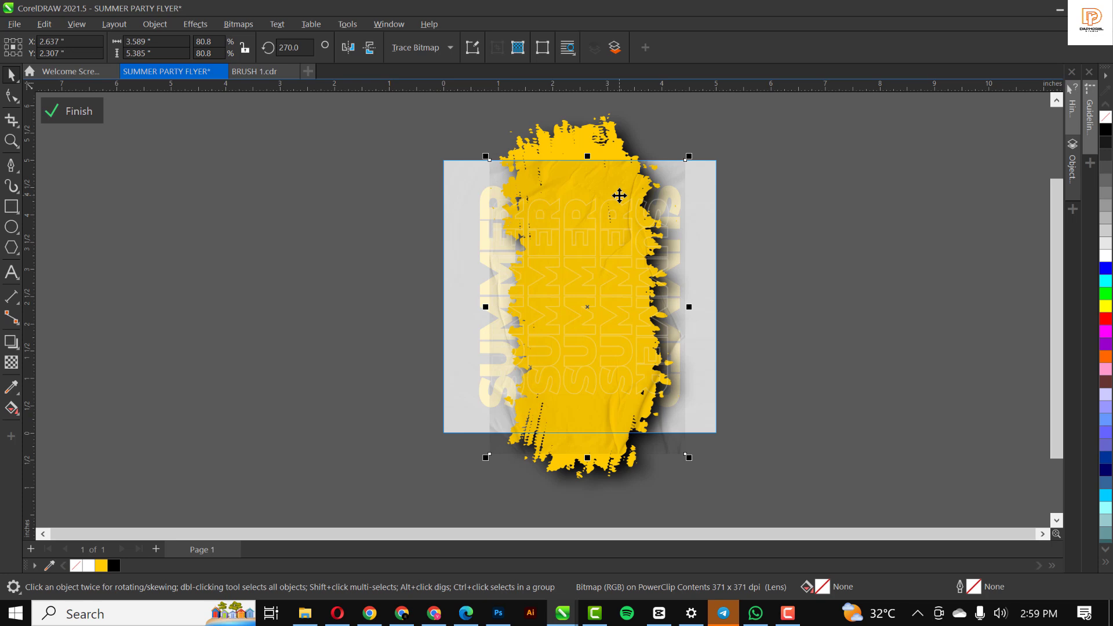
pyautogui.click(93, 112)
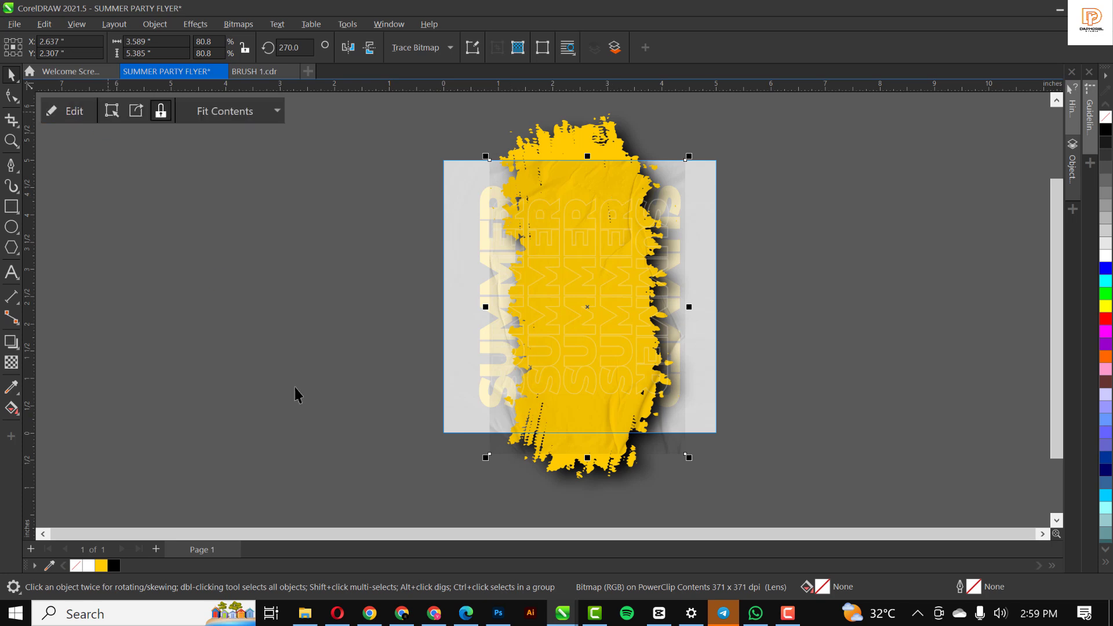
pyautogui.click(333, 323)
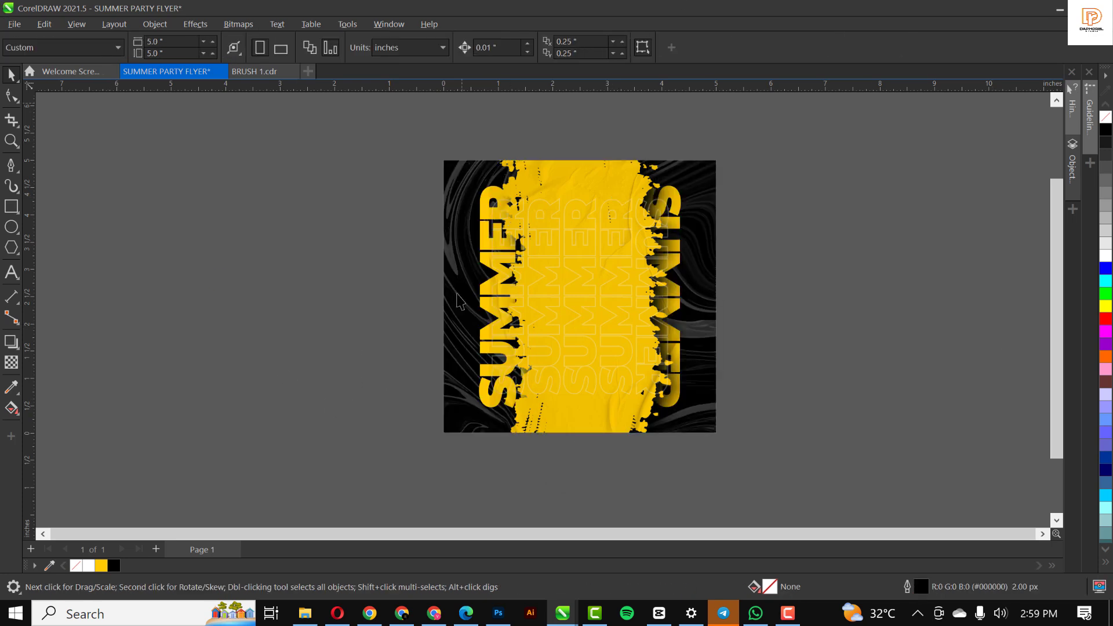
# - Import the orange palm tree image from the RESOURCE folder, center it on the page and enlarge it to about 3.19 by 4.8 inches
pyautogui.click(305, 613)
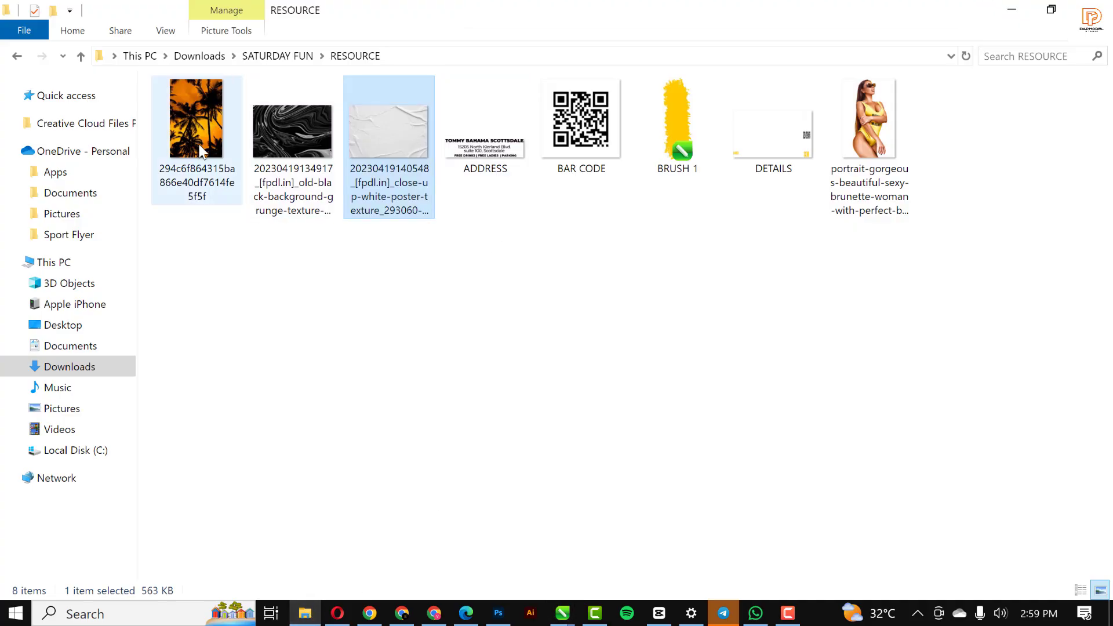
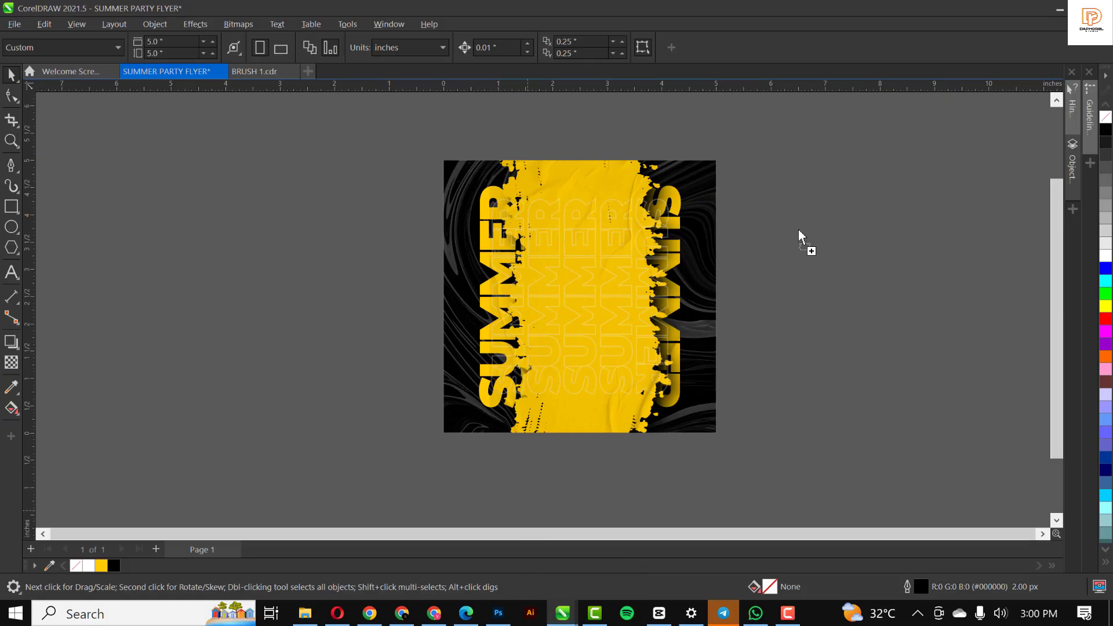
pyautogui.moveTo(632, 299); pyautogui.dragTo(601, 281)
pyautogui.press('p')
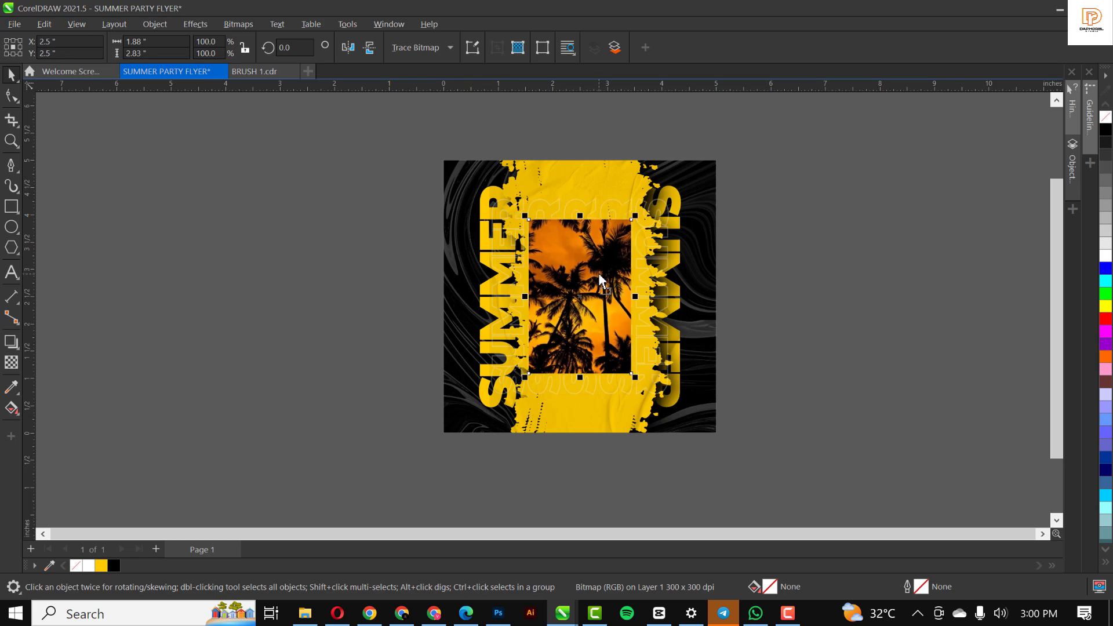
pyautogui.moveTo(633, 376); pyautogui.dragTo(711, 430)
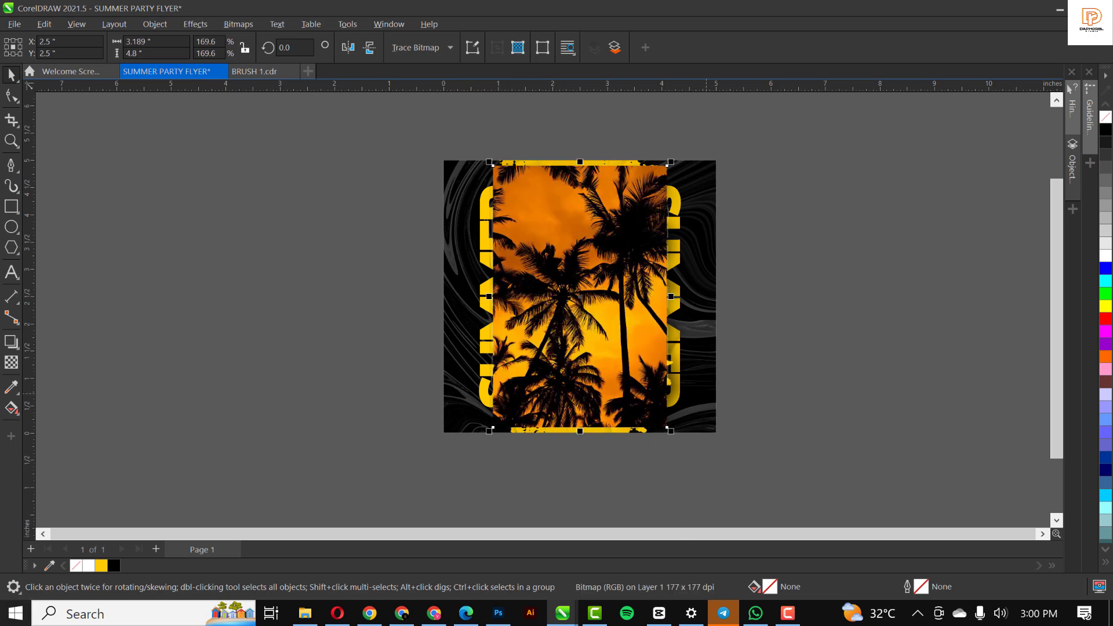
# - Apply an elliptical fountain transparency to the palm tree image and set its merge mode to Overlay
pyautogui.click(11, 363)
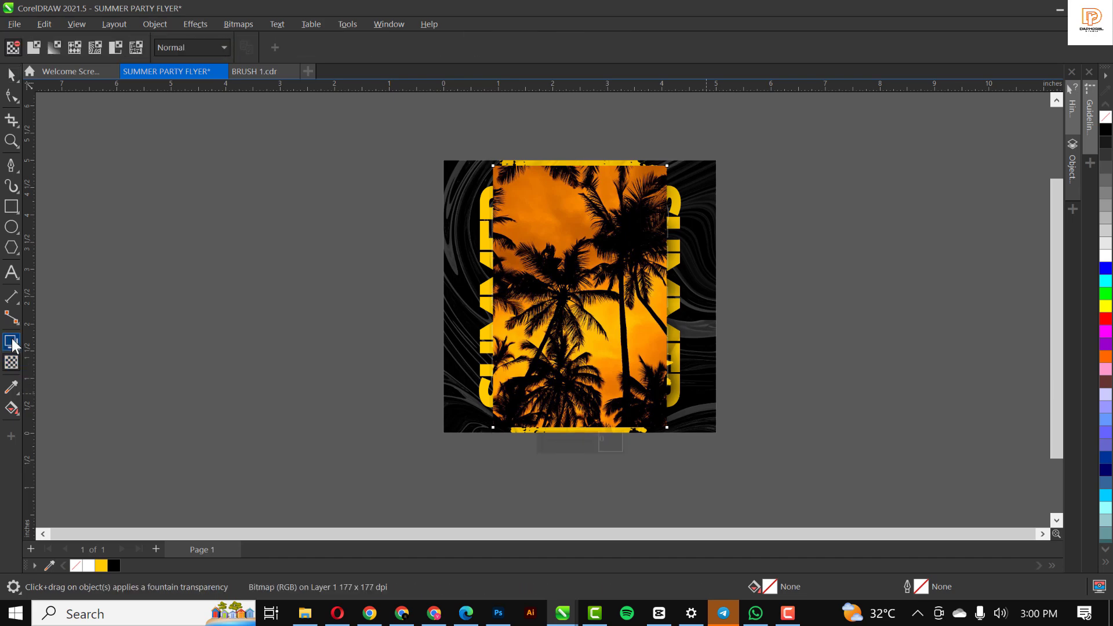
pyautogui.click(51, 48)
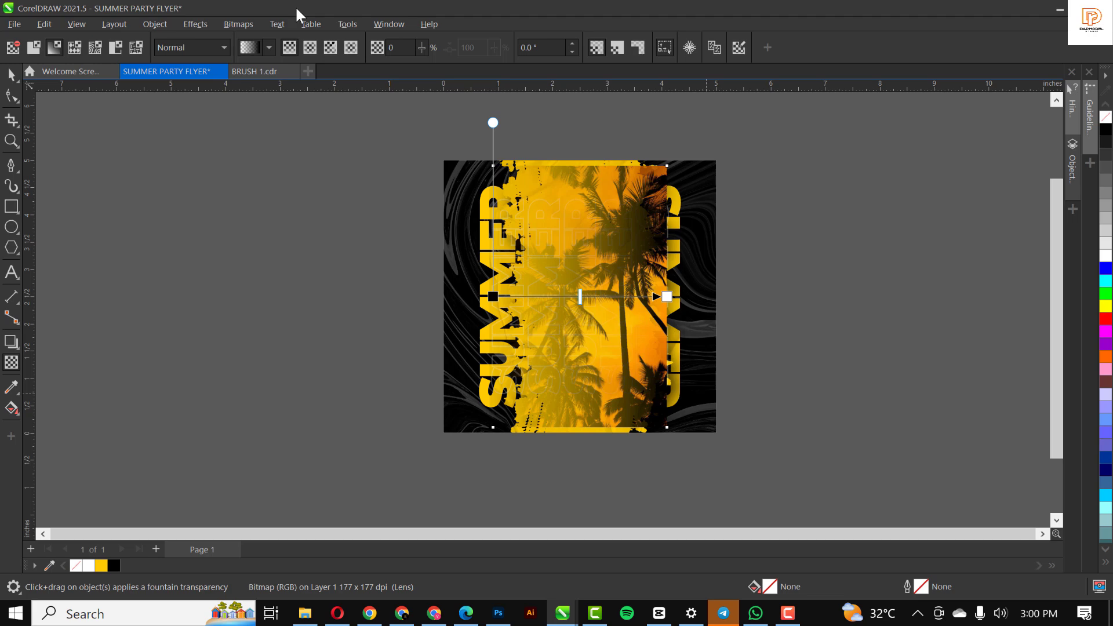
pyautogui.click(315, 50)
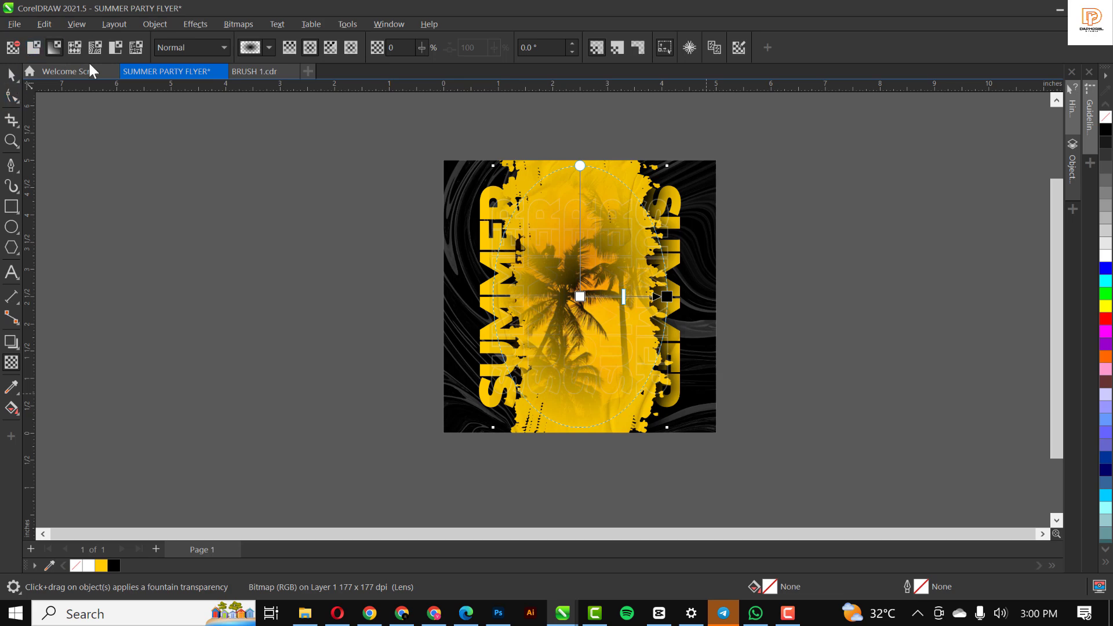
pyautogui.click(214, 49)
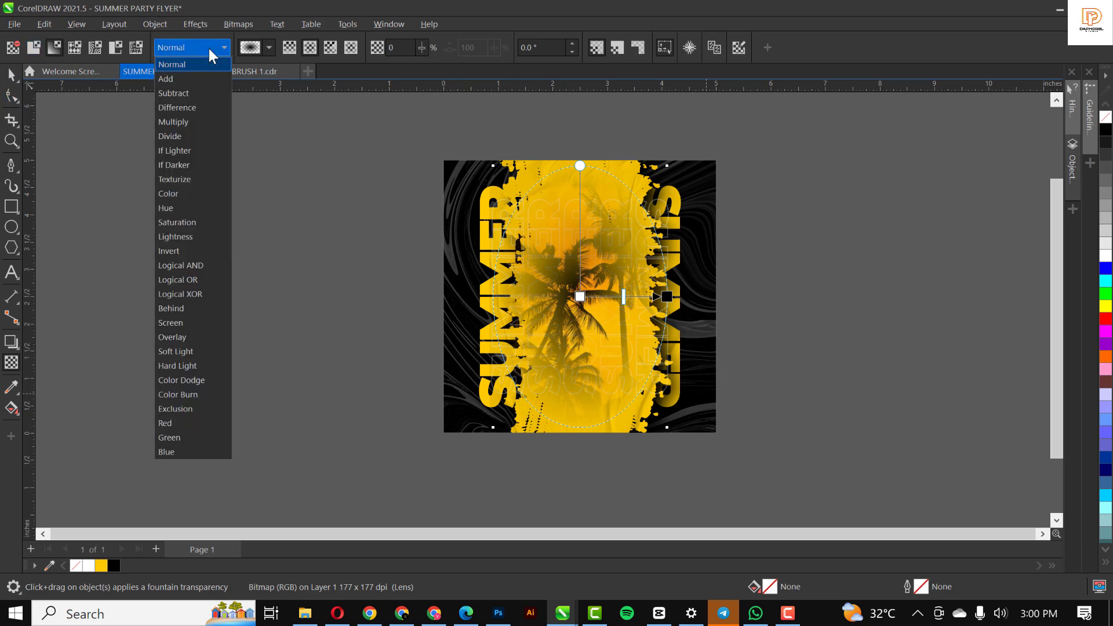
pyautogui.click(199, 337)
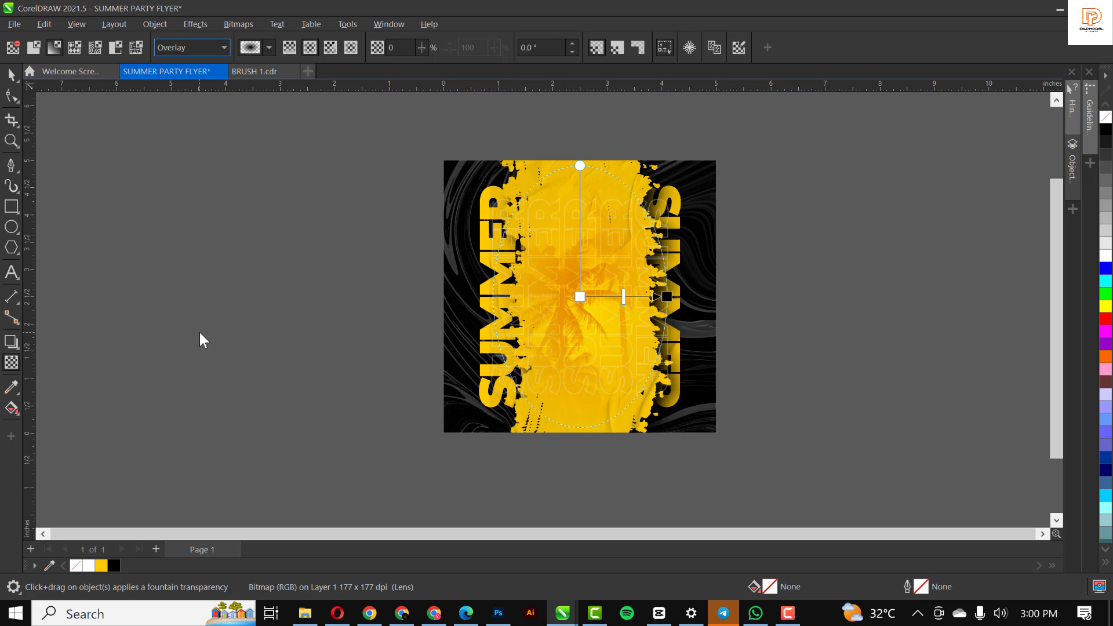
# - Enlarge the palm tree image to about 4.13 by 6.22 inches and move it straight up to a Y position of about 3.35 inches
pyautogui.click(9, 120)
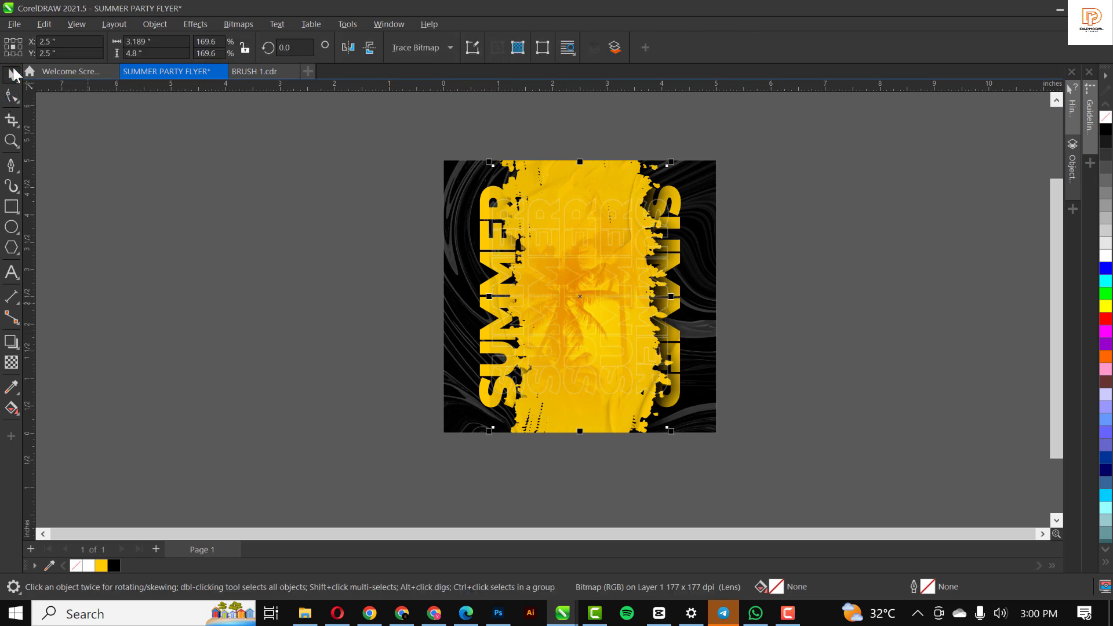
pyautogui.moveTo(671, 162); pyautogui.dragTo(728, 122)
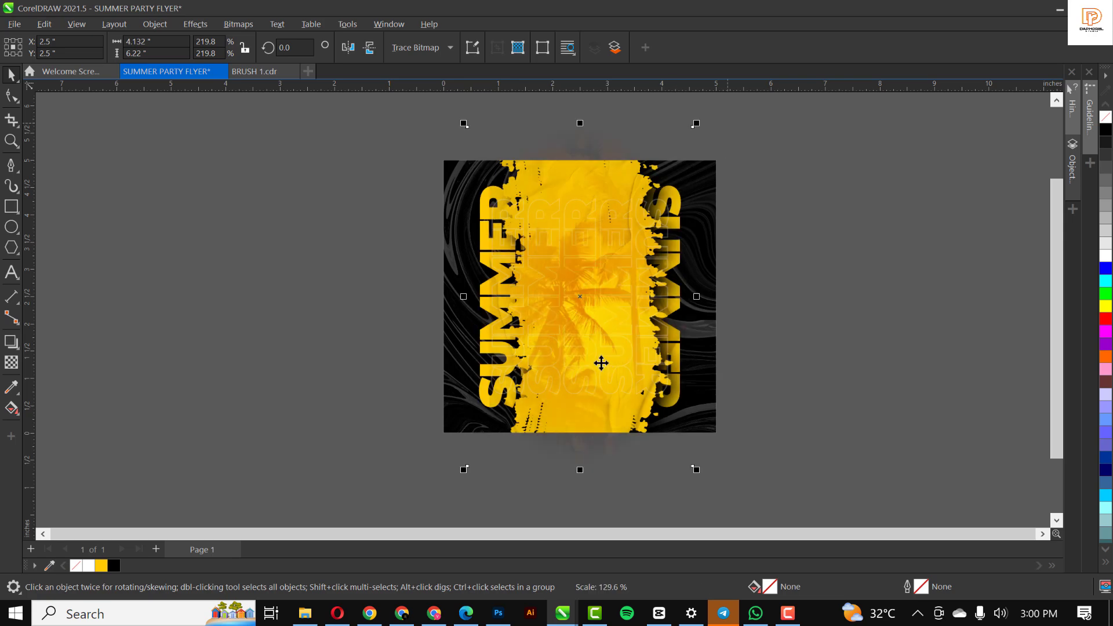
pyautogui.moveTo(604, 348); pyautogui.dragTo(604, 316)
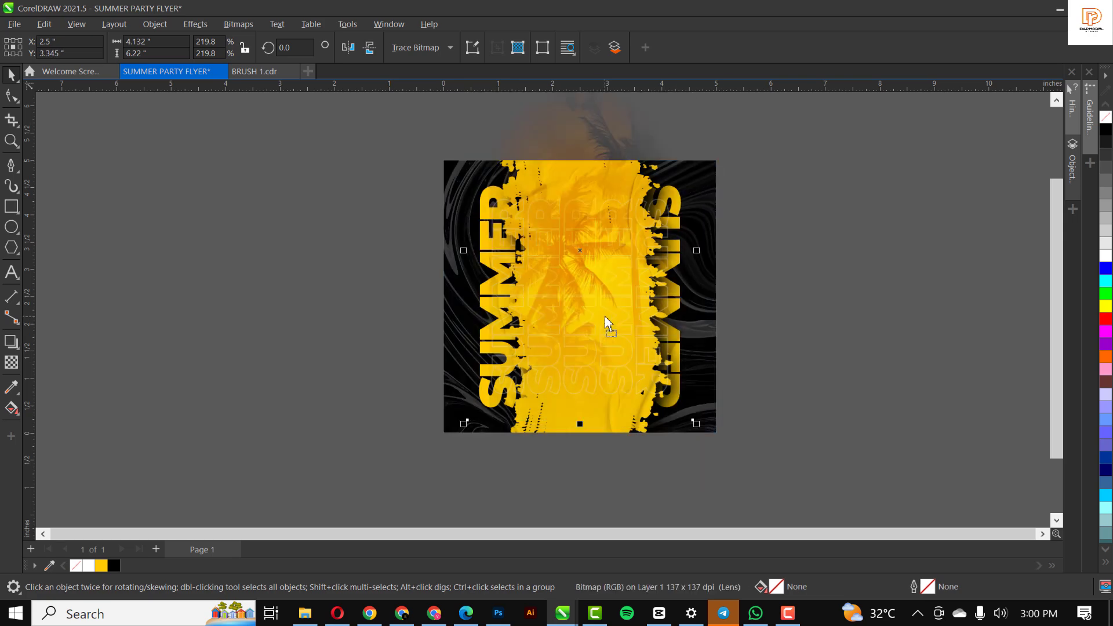
# - Cut the palm tree image and paste it inside the flyer's PowerClip frame, finishing the content edit
pyautogui.doubleClick(611, 360)
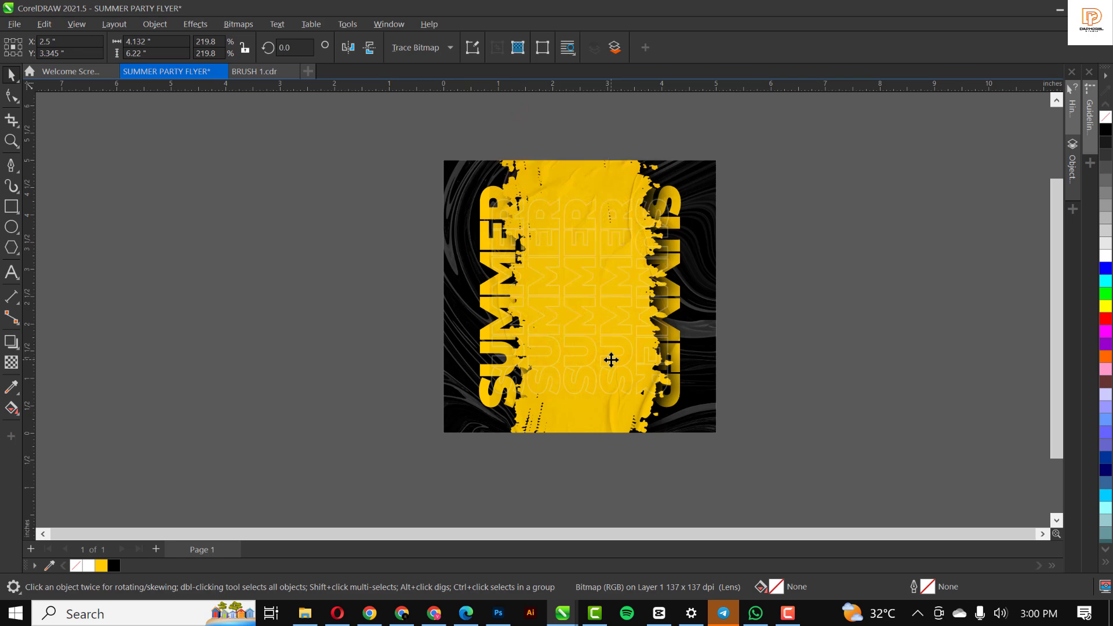
pyautogui.doubleClick(609, 264)
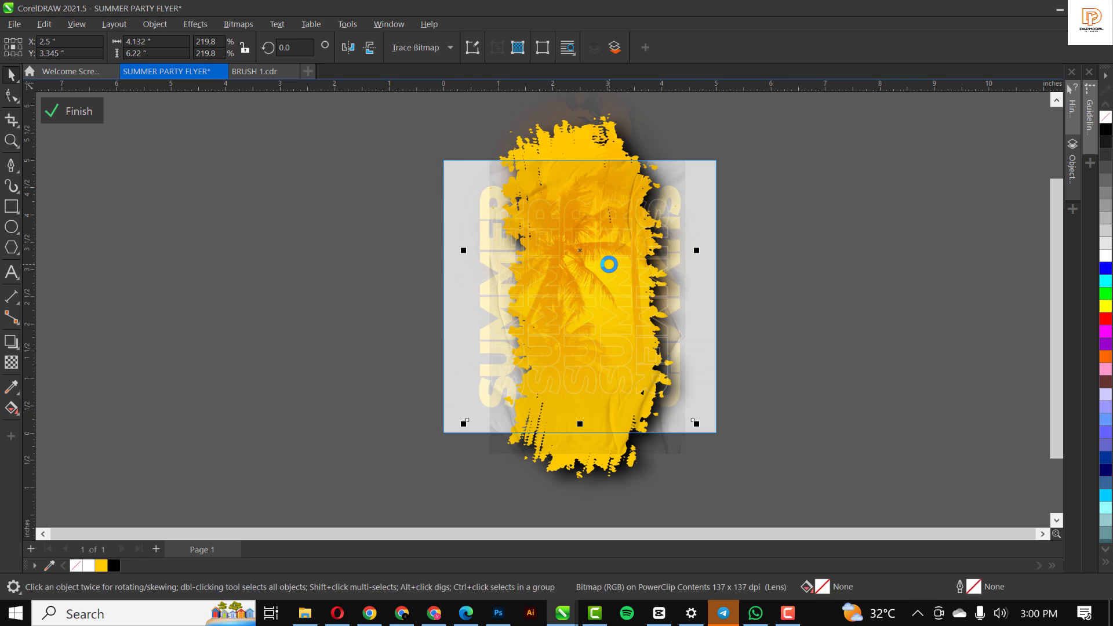
pyautogui.click(74, 108)
pyautogui.click(223, 330)
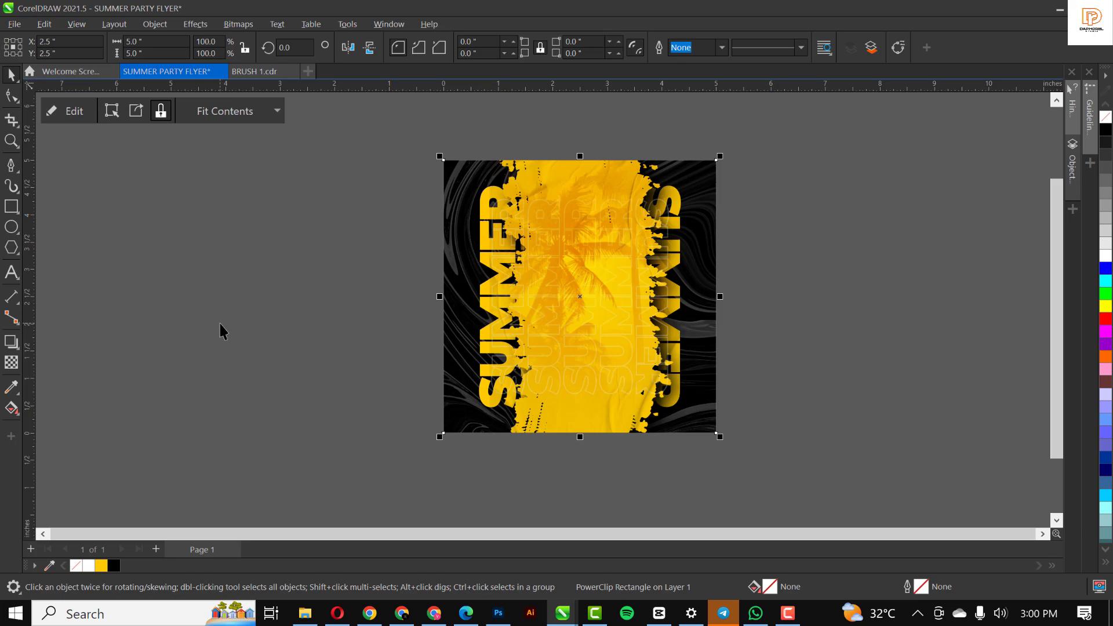
# - Import the portrait of the woman in the yellow swimsuit from the RESOURCE folder and shrink it to about 3.7 by 5.55 inches
pyautogui.click(305, 613)
pyautogui.click(868, 123)
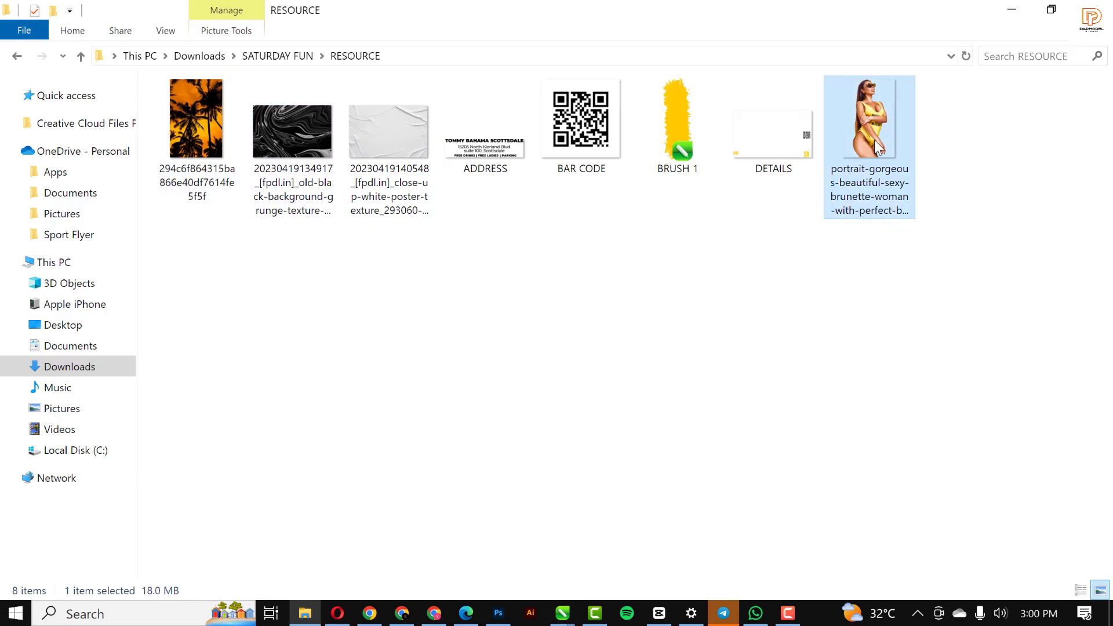
pyautogui.moveTo(879, 123); pyautogui.dragTo(780, 225)
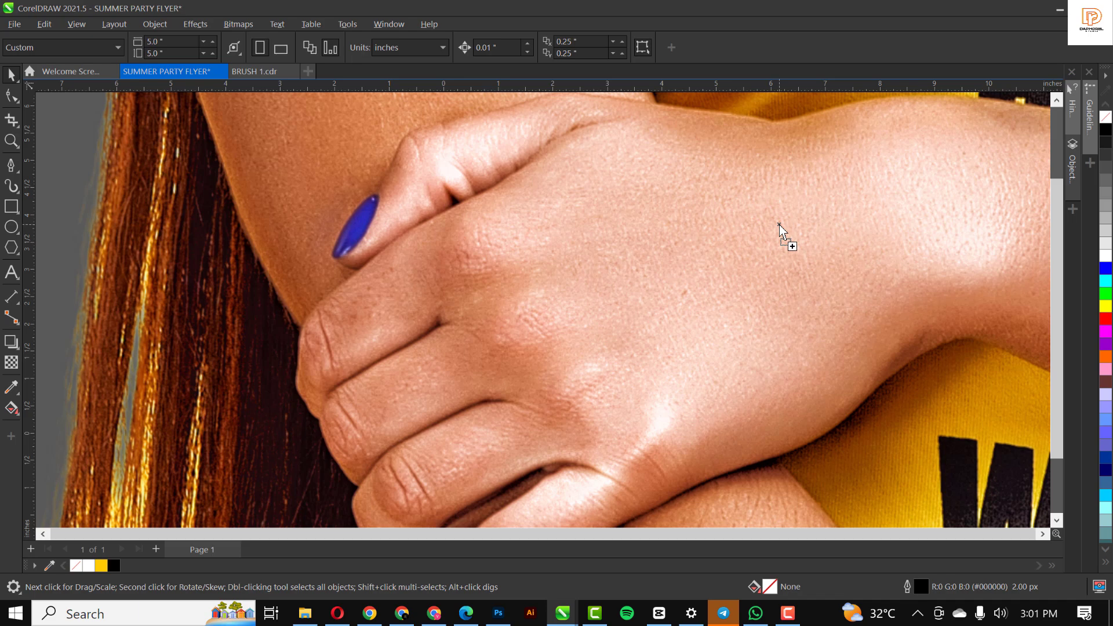
pyautogui.scroll(-3, 544, 206)
pyautogui.scroll(-5, 544, 206)
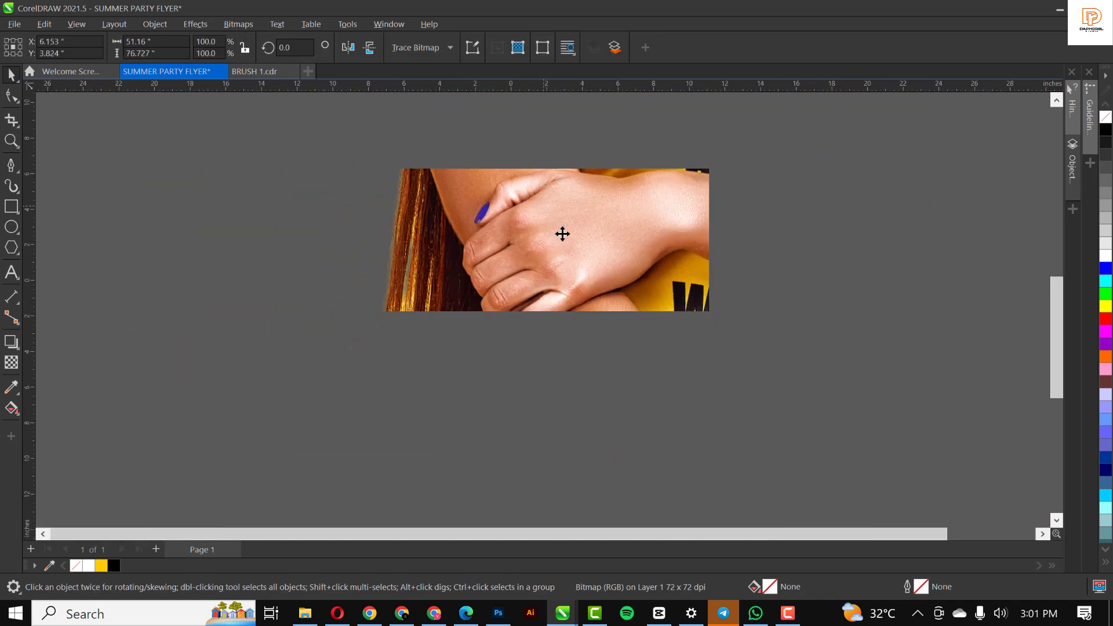
pyautogui.scroll(-3, 636, 285)
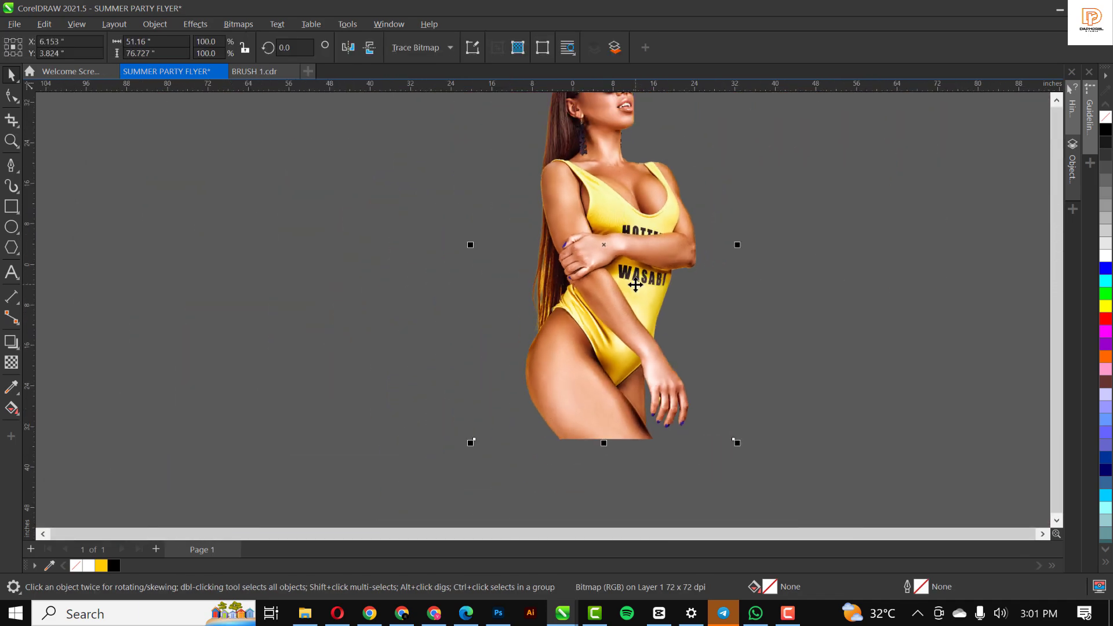
pyautogui.moveTo(709, 393); pyautogui.dragTo(628, 319)
pyautogui.scroll(5, 606, 266)
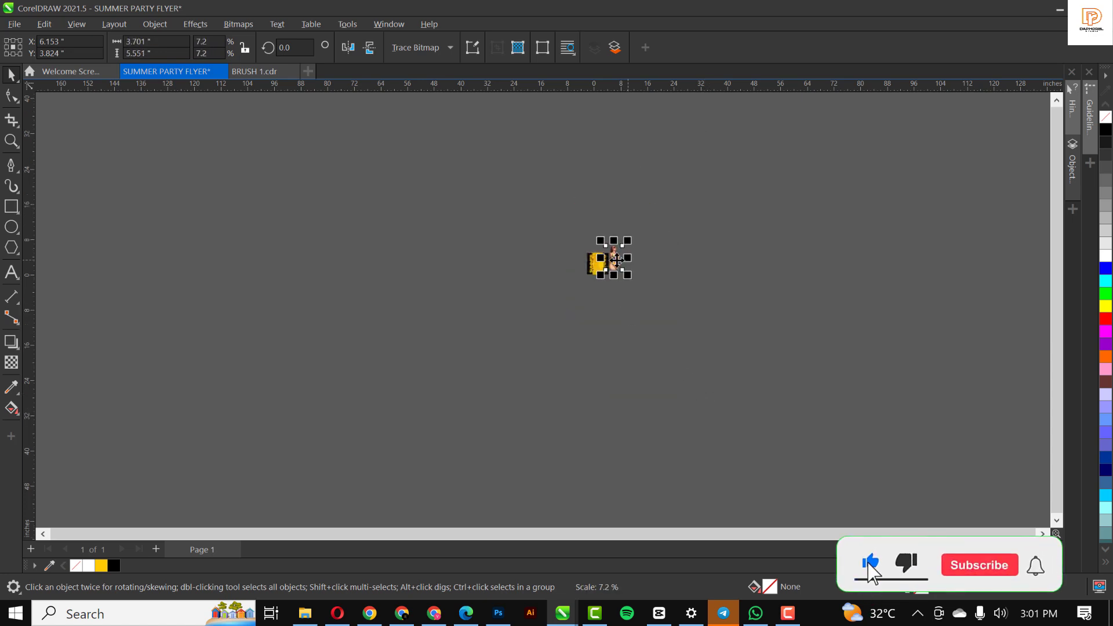
pyautogui.scroll(4, 603, 265)
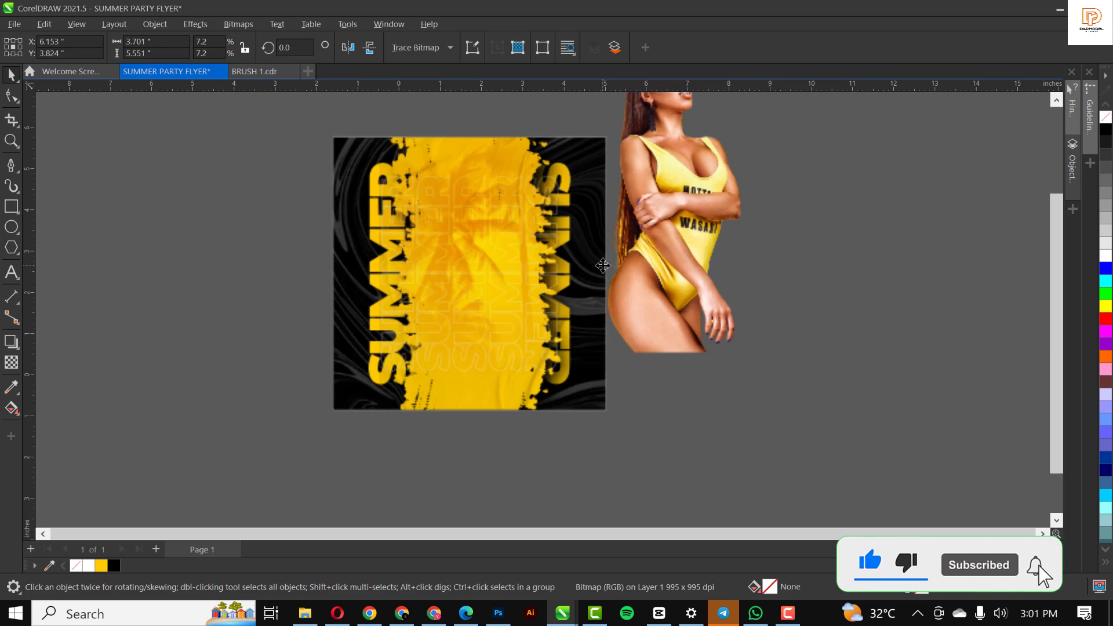
# - Move the woman's photo over the yellow brush stroke and resize it to about 3.33 by 5 inches
pyautogui.moveTo(689, 225); pyautogui.dragTo(541, 310)
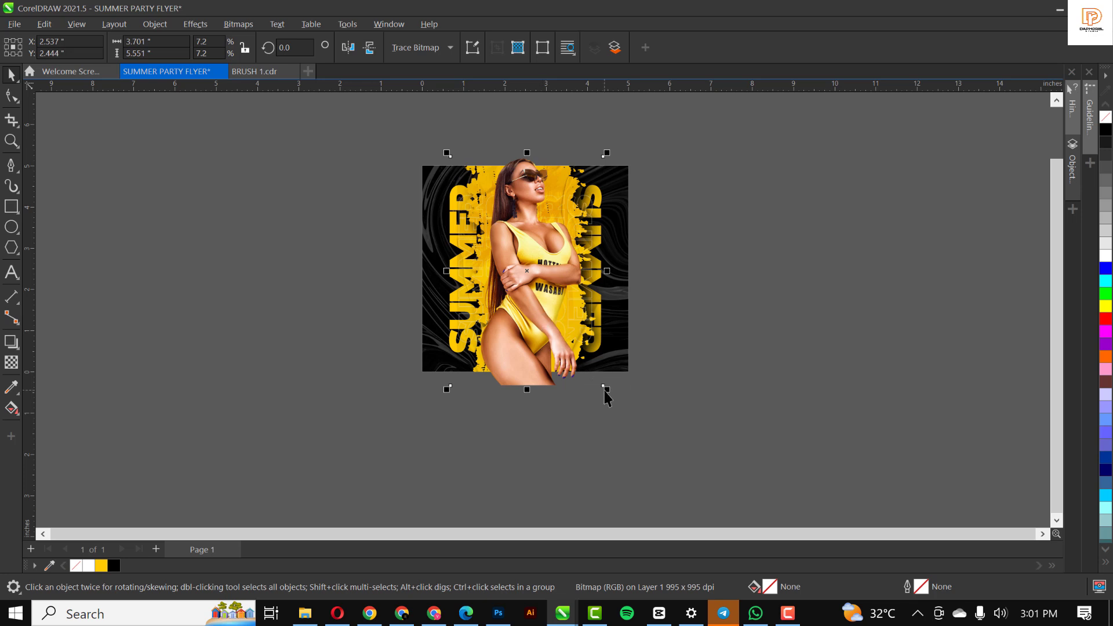
pyautogui.moveTo(609, 389); pyautogui.dragTo(587, 384)
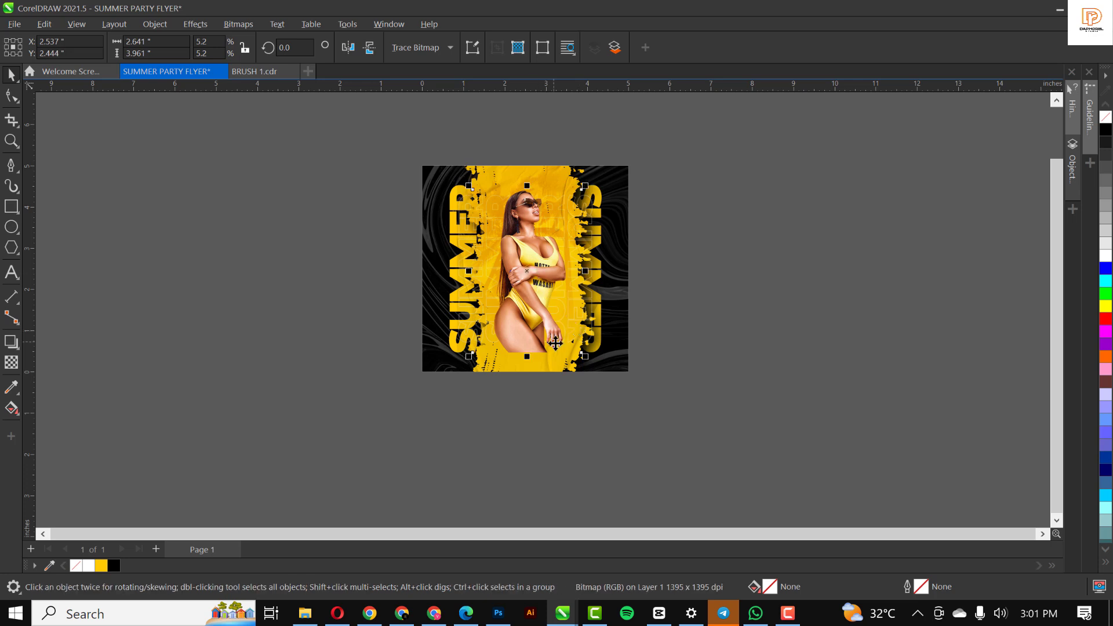
pyautogui.moveTo(587, 359); pyautogui.dragTo(611, 384)
pyautogui.scroll(1, 528, 248)
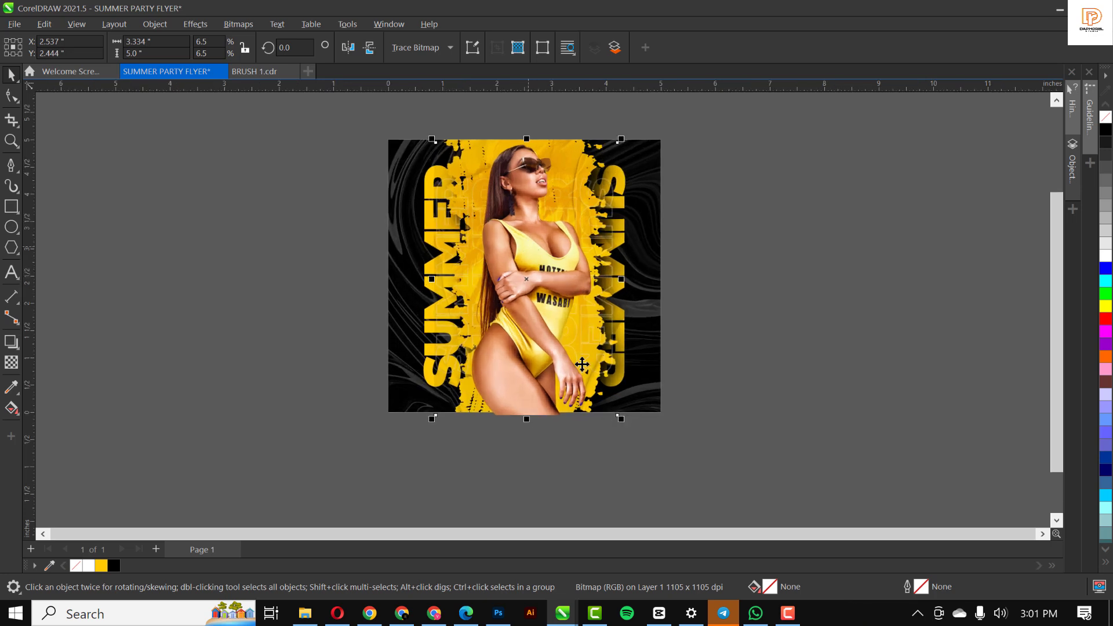
# - Trim the lower part of the woman's photo at hip level, leaving it about 3.3 inches high
pyautogui.click(16, 100)
pyautogui.moveTo(342, 372); pyautogui.dragTo(617, 323)
pyautogui.press('space')
pyautogui.click(748, 370)
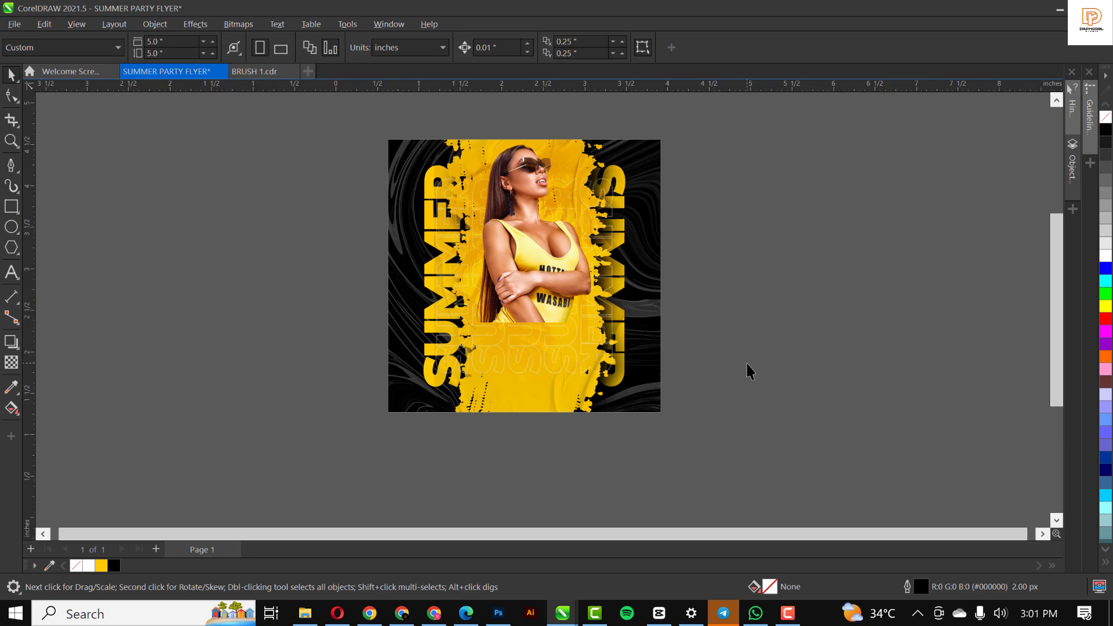
pyautogui.hotkey('shift', 'F4')
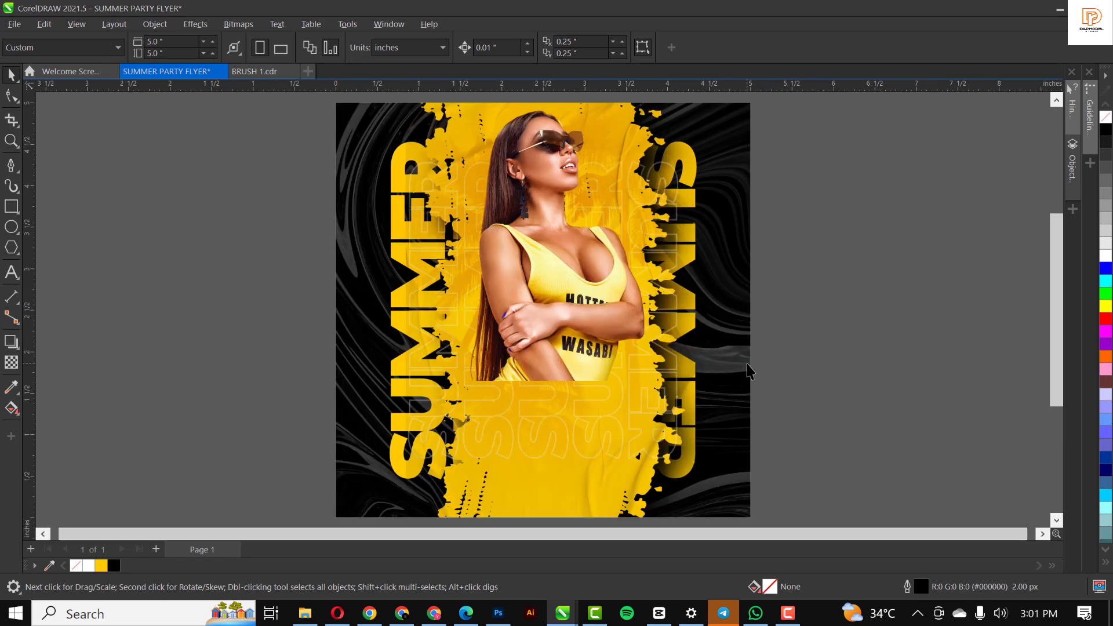
# - Fade the bottom of the woman's photo into the yellow brush stroke with a vertical linear fountain transparency running downward from her chest
pyautogui.click(587, 285)
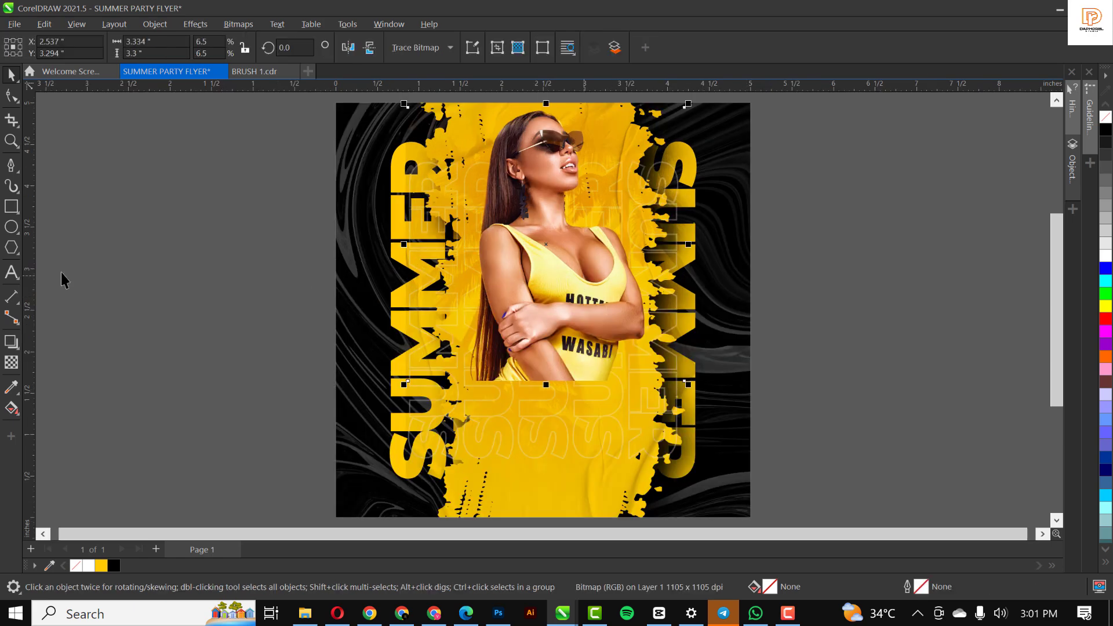
pyautogui.click(12, 362)
pyautogui.moveTo(563, 291); pyautogui.dragTo(562, 377)
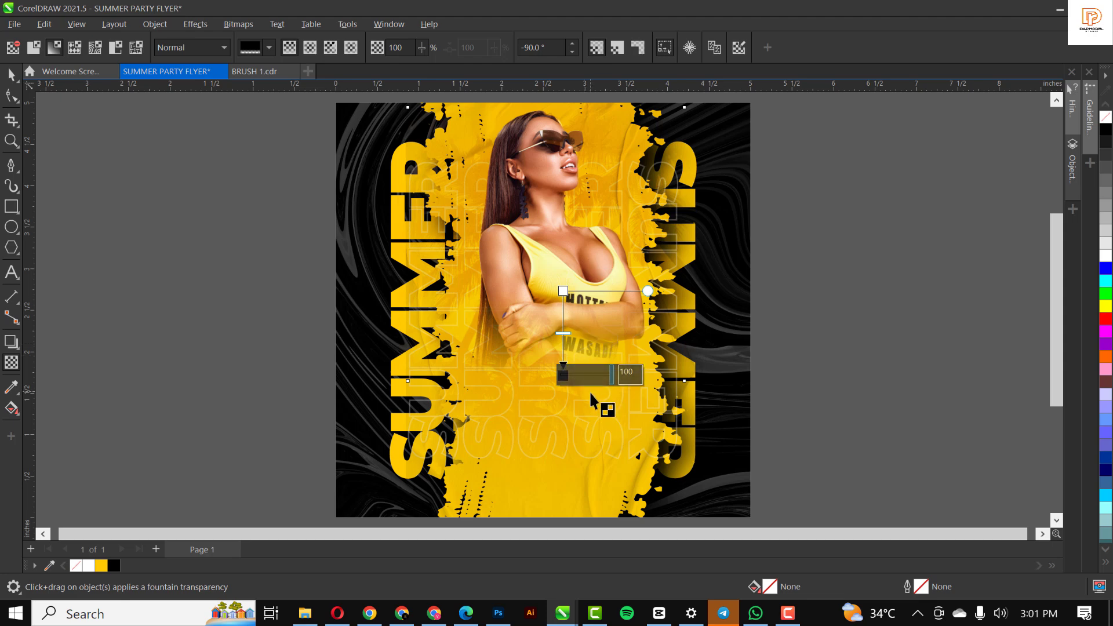
pyautogui.click(11, 74)
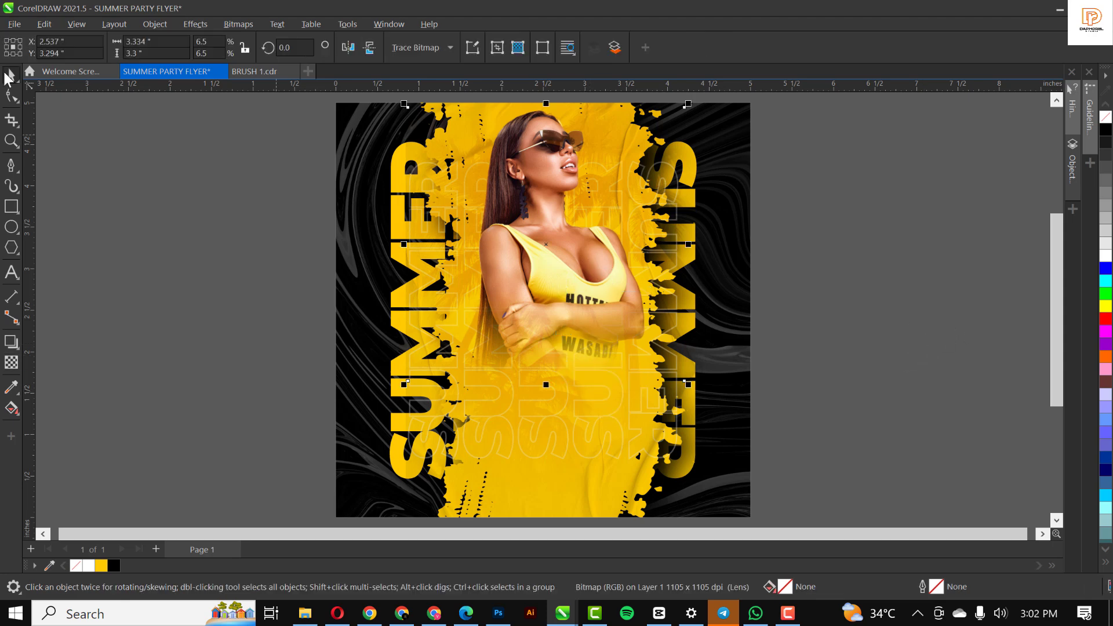
pyautogui.click(201, 284)
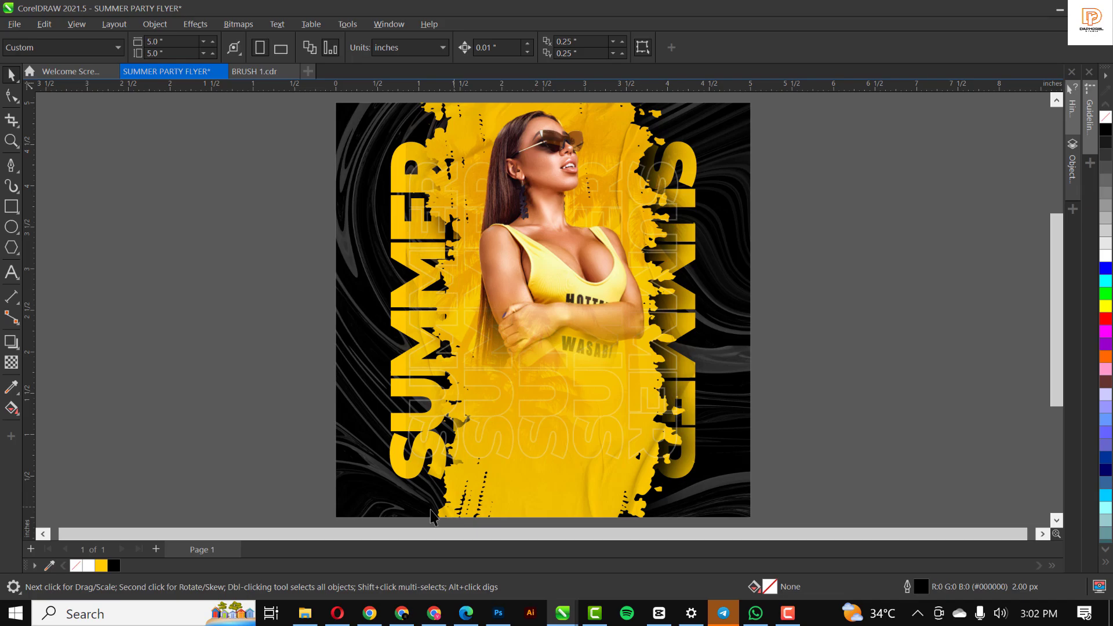
# - Import the DETAILS graphic from the RESOURCE folder and center it on the flyer page
pyautogui.click(305, 613)
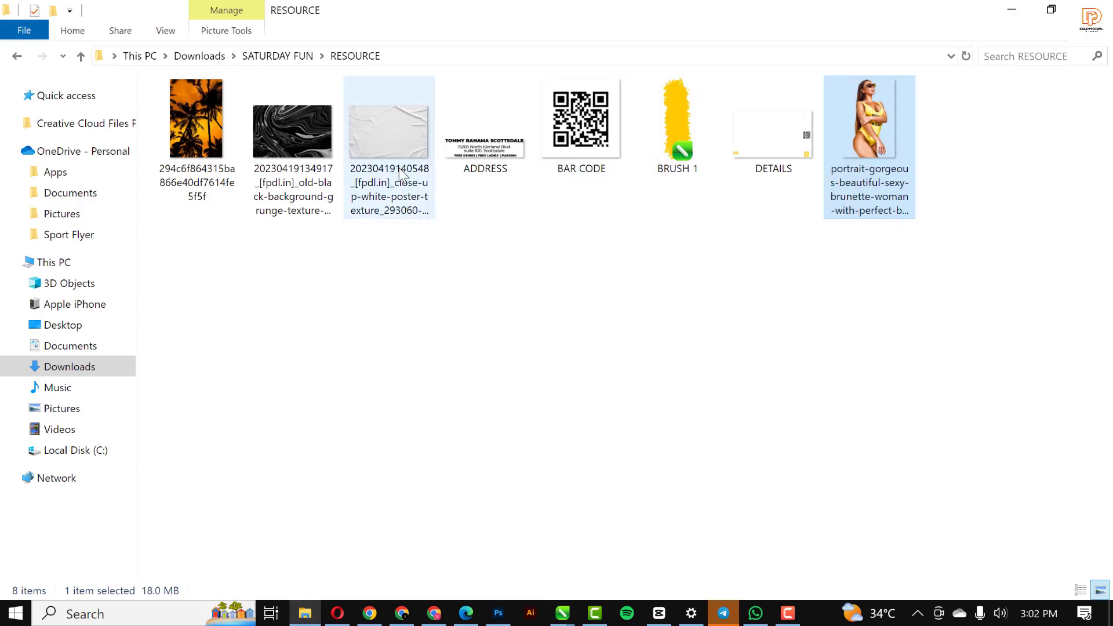
pyautogui.click(786, 155)
pyautogui.moveTo(776, 177); pyautogui.dragTo(524, 220)
pyautogui.scroll(-2, 524, 221)
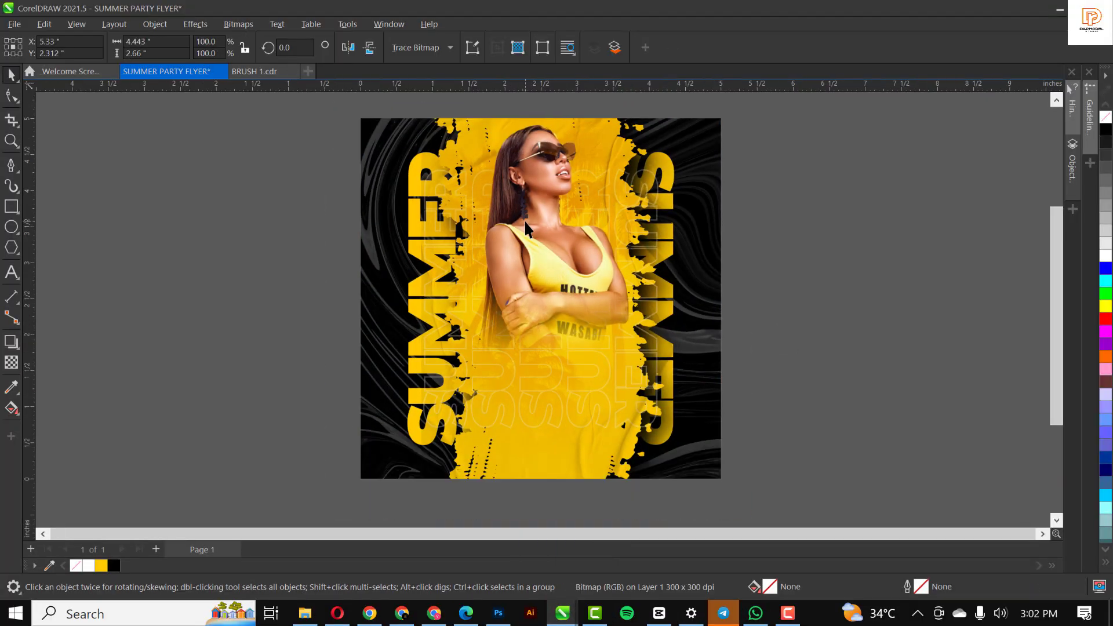
pyautogui.scroll(-1, 524, 220)
pyautogui.scroll(-1, 673, 246)
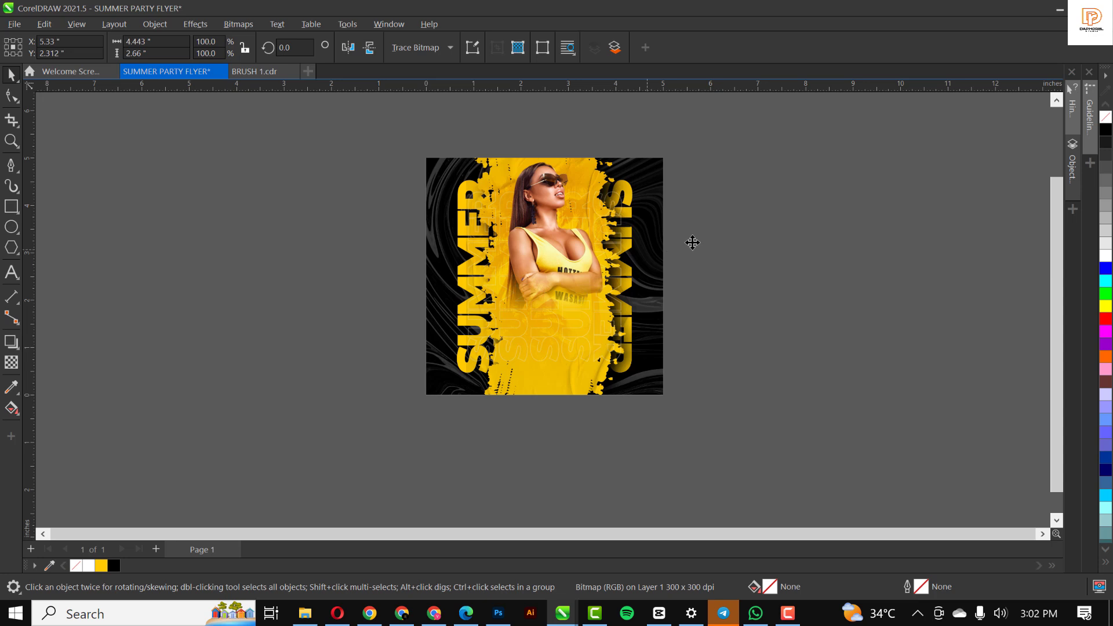
pyautogui.click(615, 238)
pyautogui.scroll(-1, 705, 250)
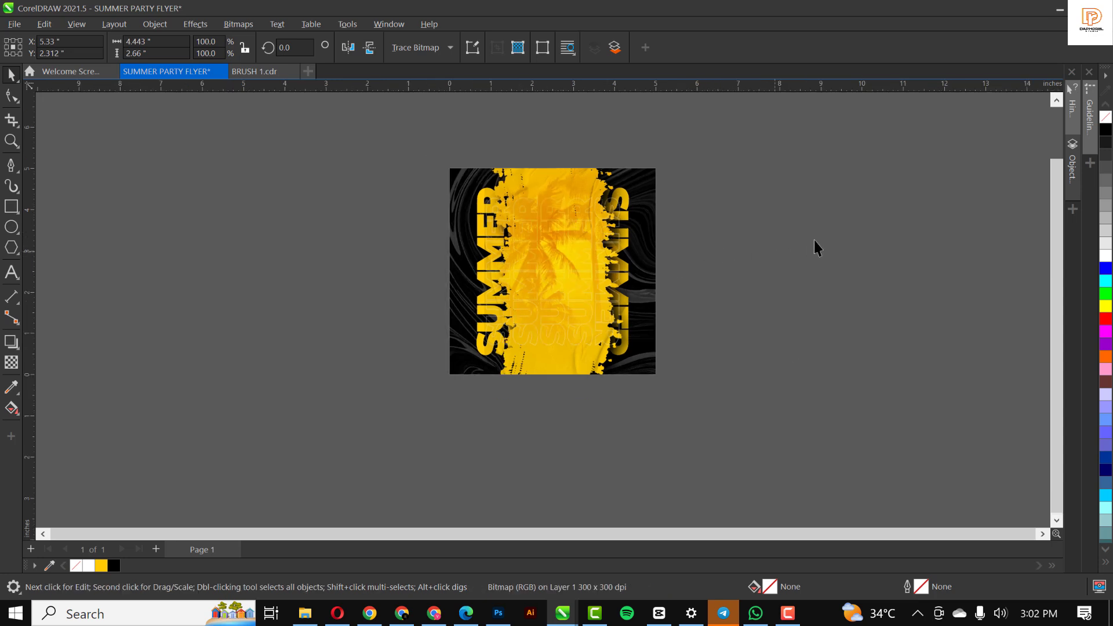
pyautogui.click(814, 240)
pyautogui.click(754, 278)
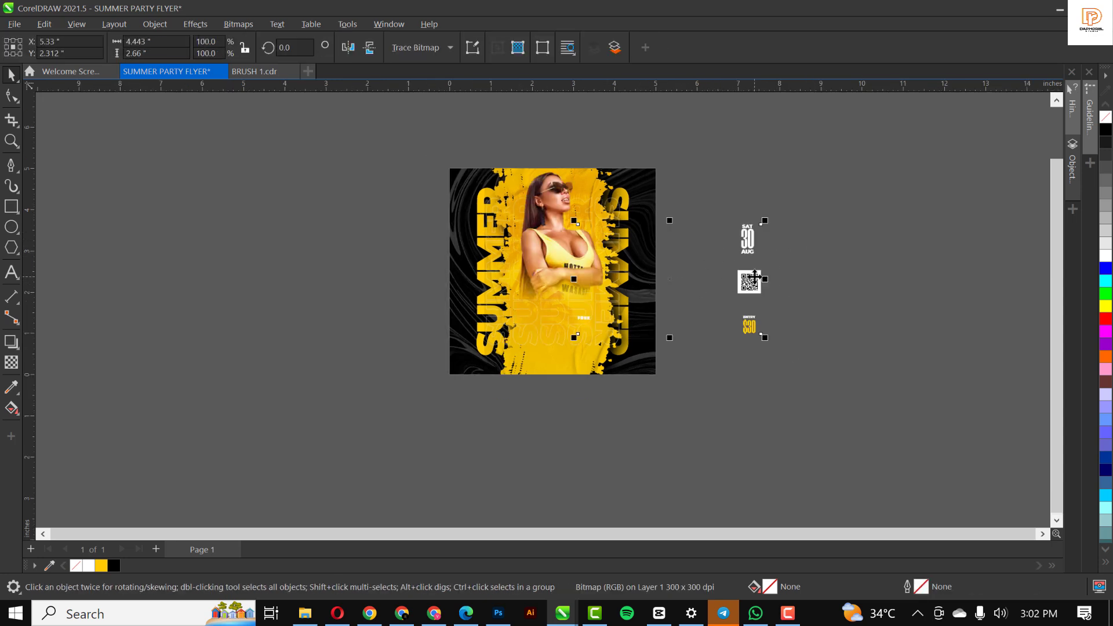
pyautogui.press('p')
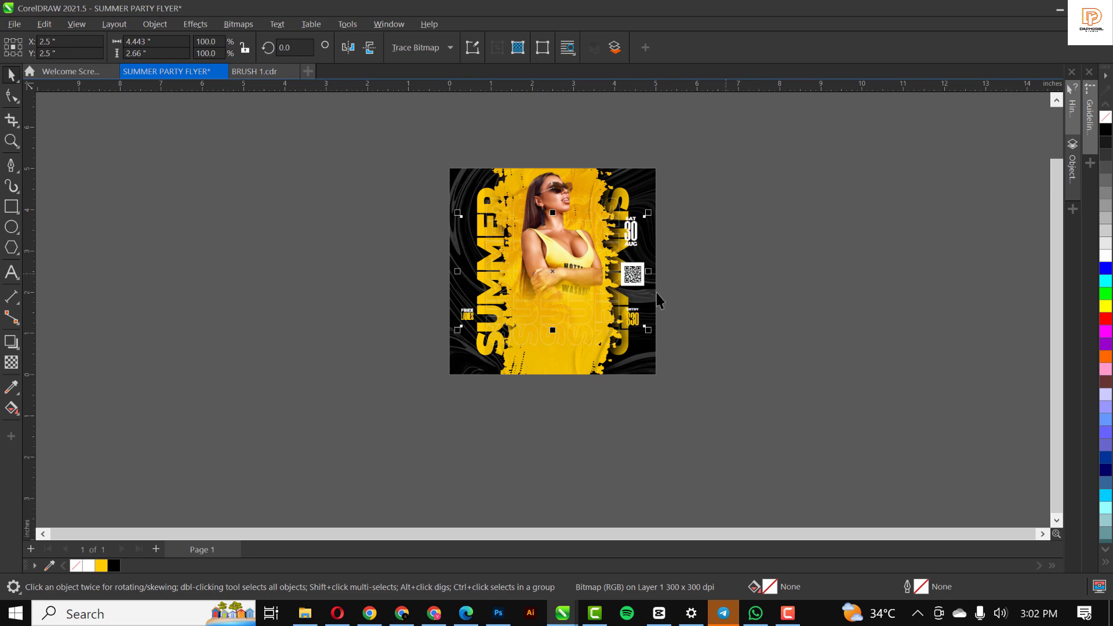
# - Shift the details graphic up and slightly right, centering it at about X 2.618 and Y 2.846 inches
pyautogui.scroll(2, 657, 292)
pyautogui.scroll(1, 625, 261)
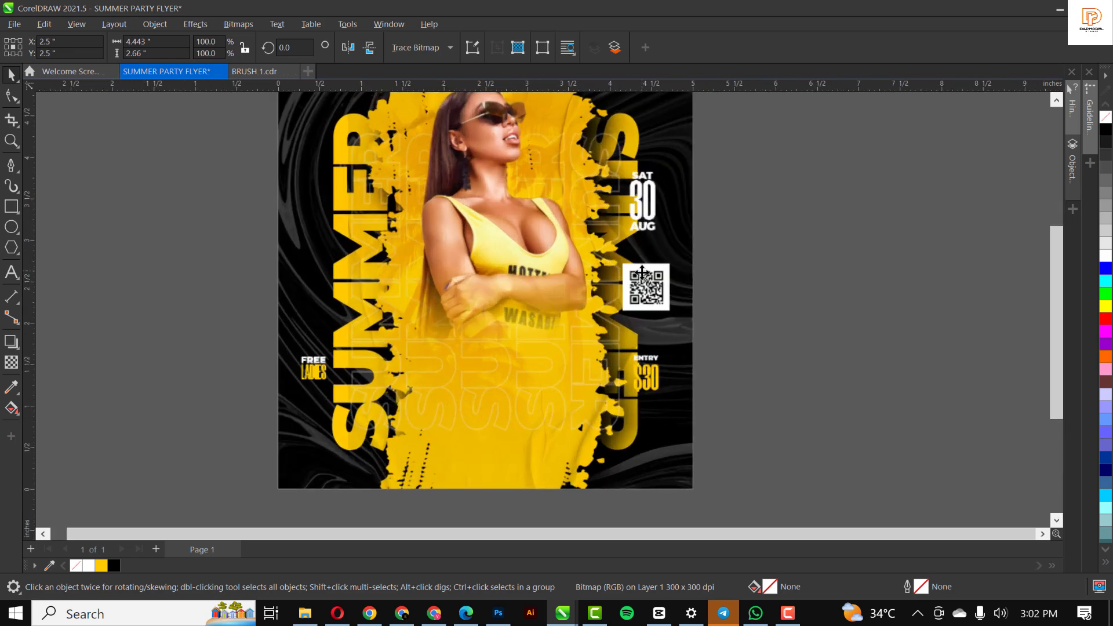
pyautogui.moveTo(661, 270); pyautogui.dragTo(664, 246)
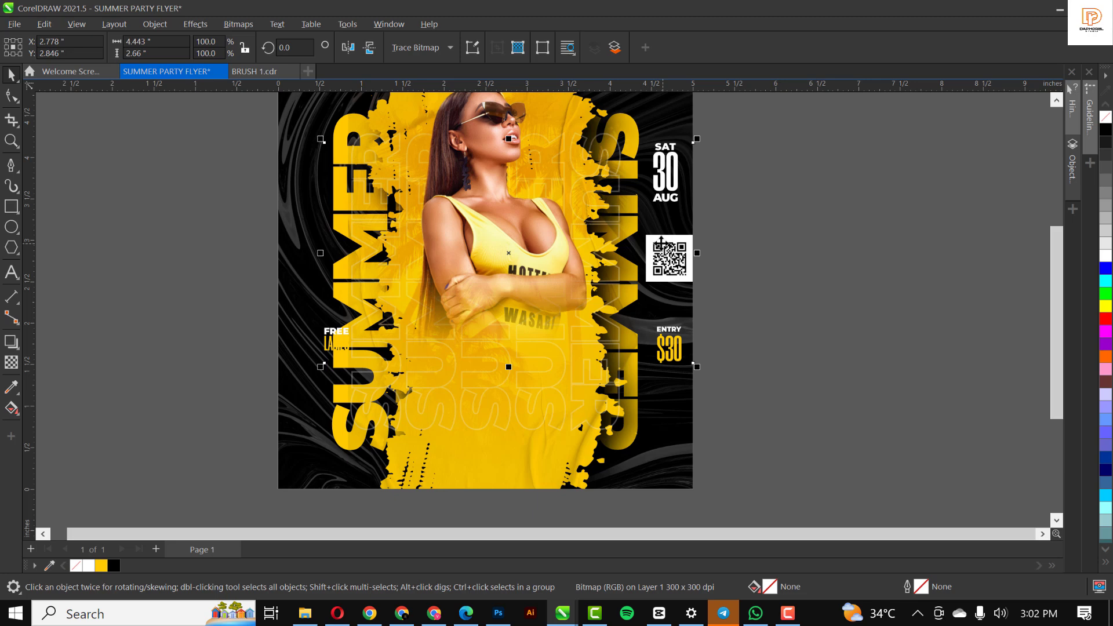
pyautogui.press('Left')
pyautogui.press('Left')
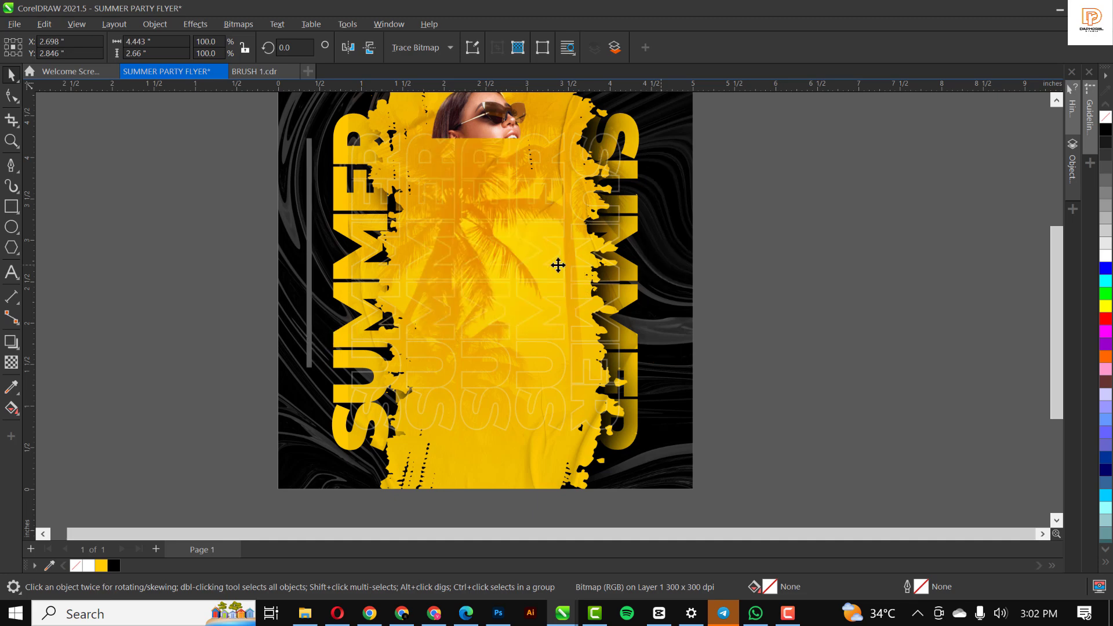
pyautogui.press('Left')
pyautogui.press('Left')
pyautogui.press('Left')
pyautogui.press('Left')
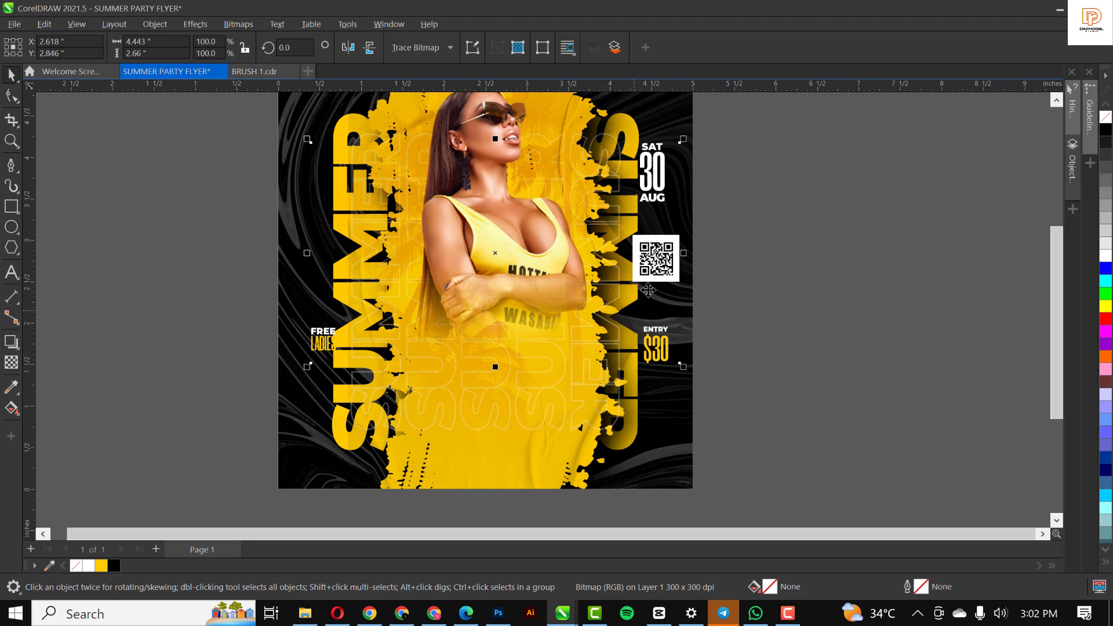
# - Move the yellow brush stroke off the page and shrink the yellow SUMMER headlines proportionally about their center to about 3.31 by 3.66 inches
pyautogui.click(771, 235)
pyautogui.scroll(-1, 435, 301)
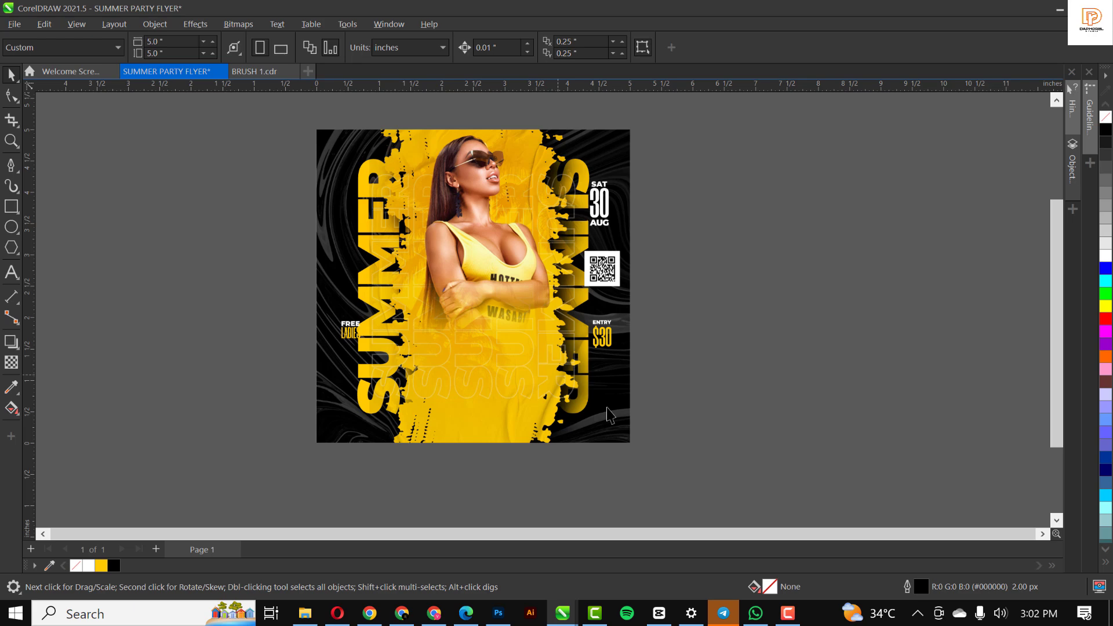
pyautogui.click(453, 376)
pyautogui.moveTo(453, 376)
pyautogui.mouseDown()
pyautogui.moveTo(816, 363)
pyautogui.moveTo(807, 364)
pyautogui.mouseUp()
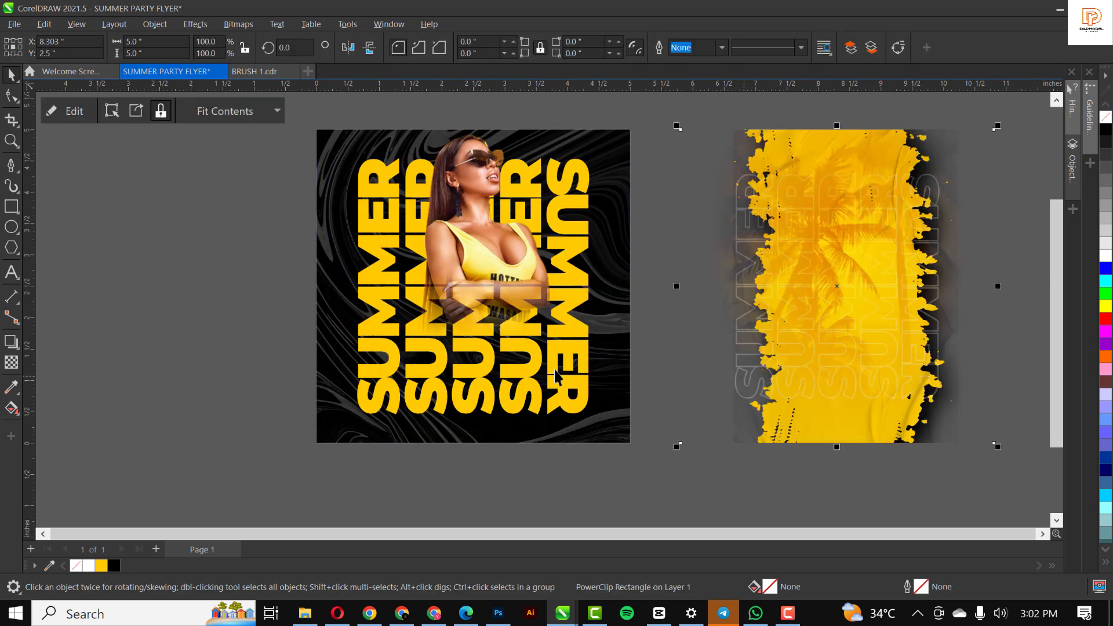
pyautogui.click(542, 403)
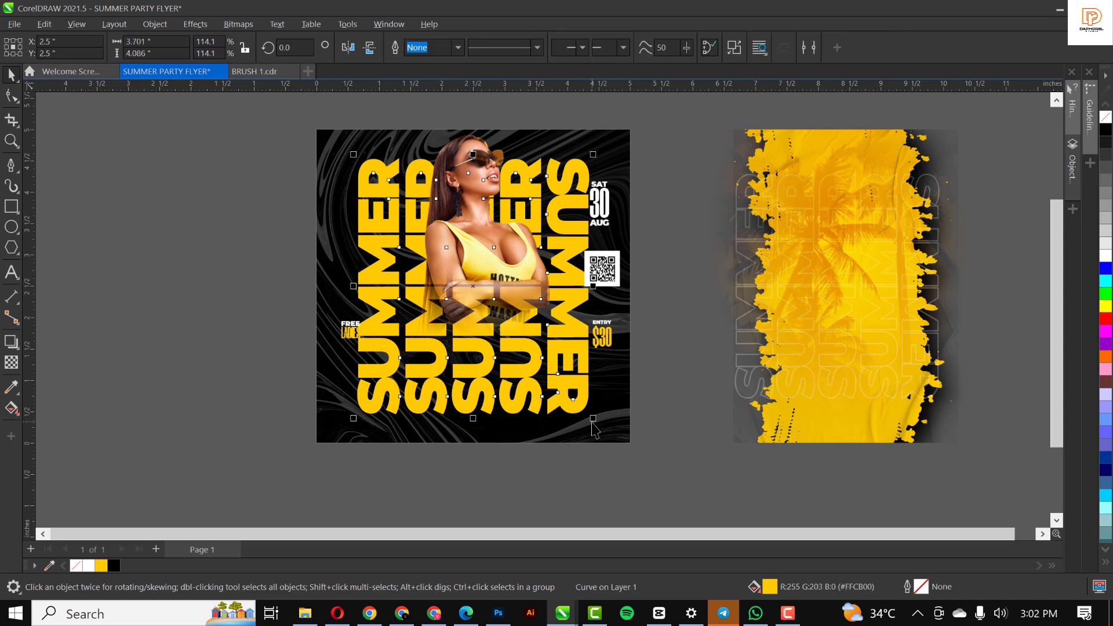
pyautogui.moveTo(590, 422); pyautogui.dragTo(581, 422)
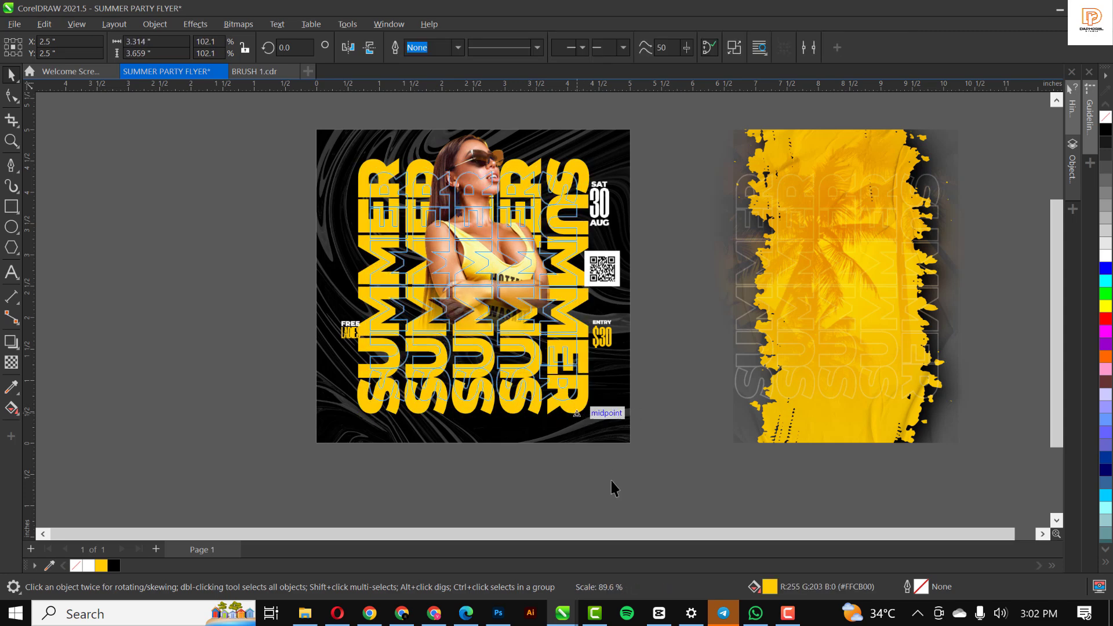
pyautogui.moveTo(611, 481); pyautogui.dragTo(612, 481)
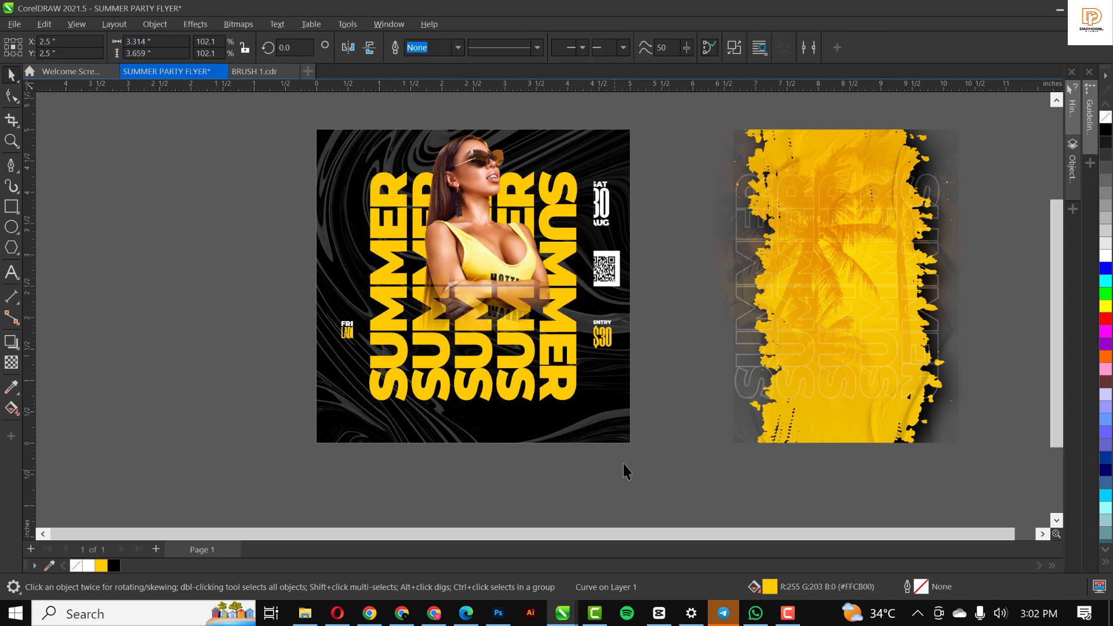
# - Center the yellow brush stroke back on the page over the SUMMER headlines
pyautogui.click(604, 284)
pyautogui.click(853, 300)
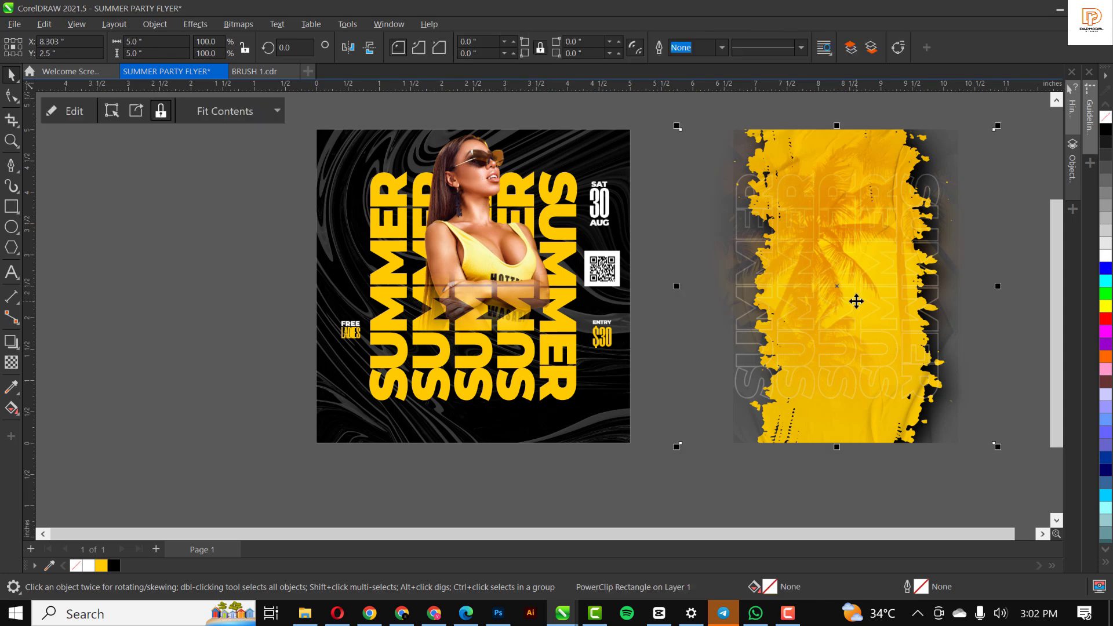
pyautogui.press('p')
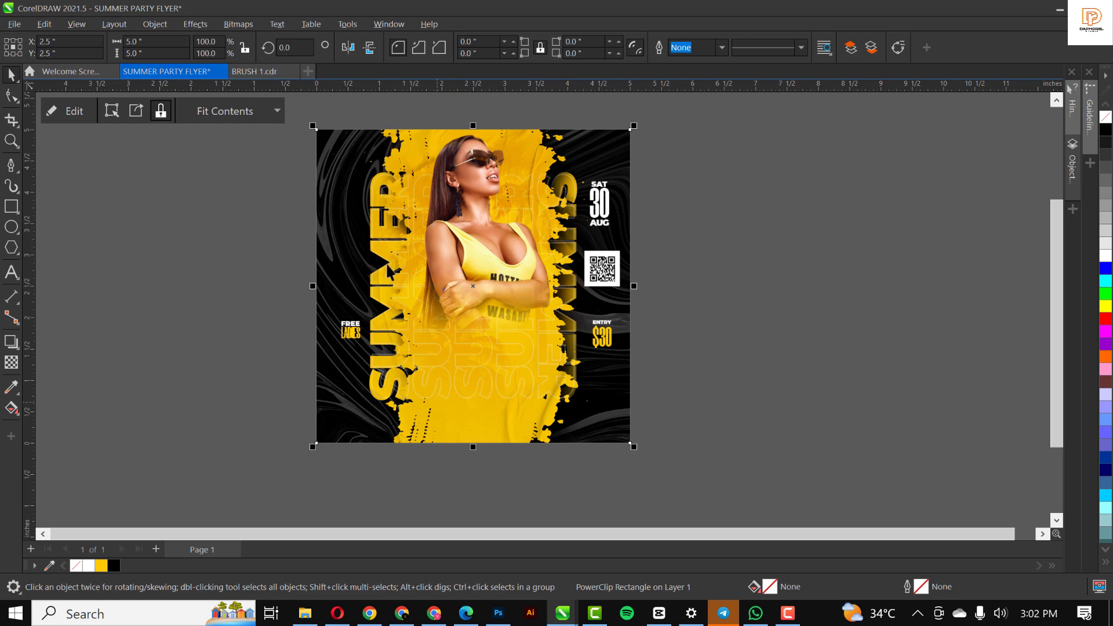
pyautogui.click(833, 217)
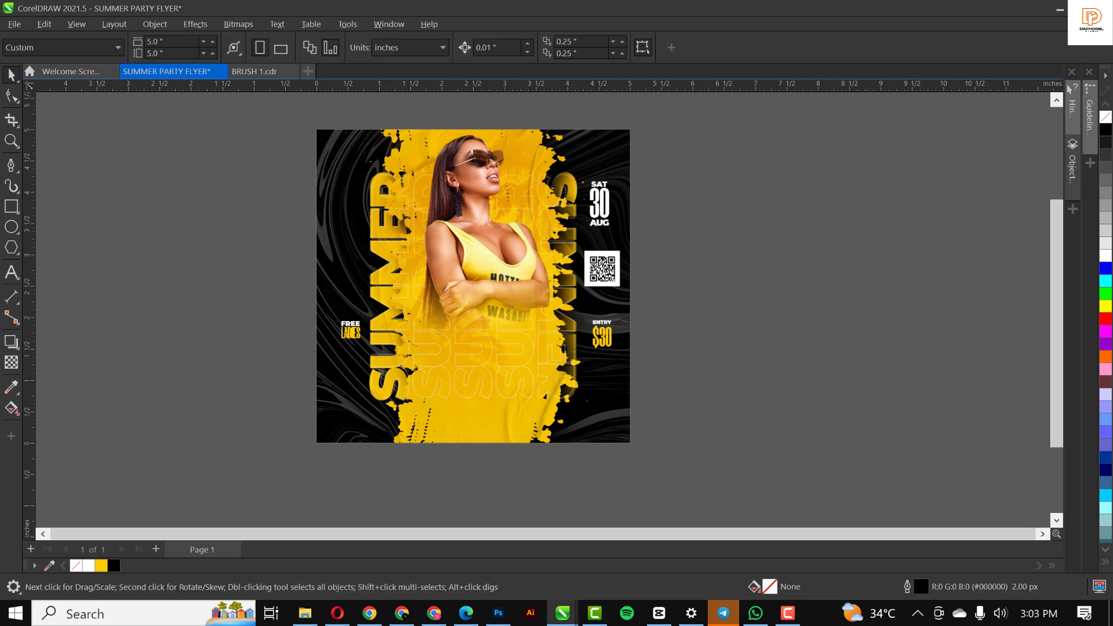
# - Import the ADDRESS graphic from the RESOURCE folder and place it near the bottom of the yellow brush stroke
pyautogui.click(301, 620)
pyautogui.click(511, 162)
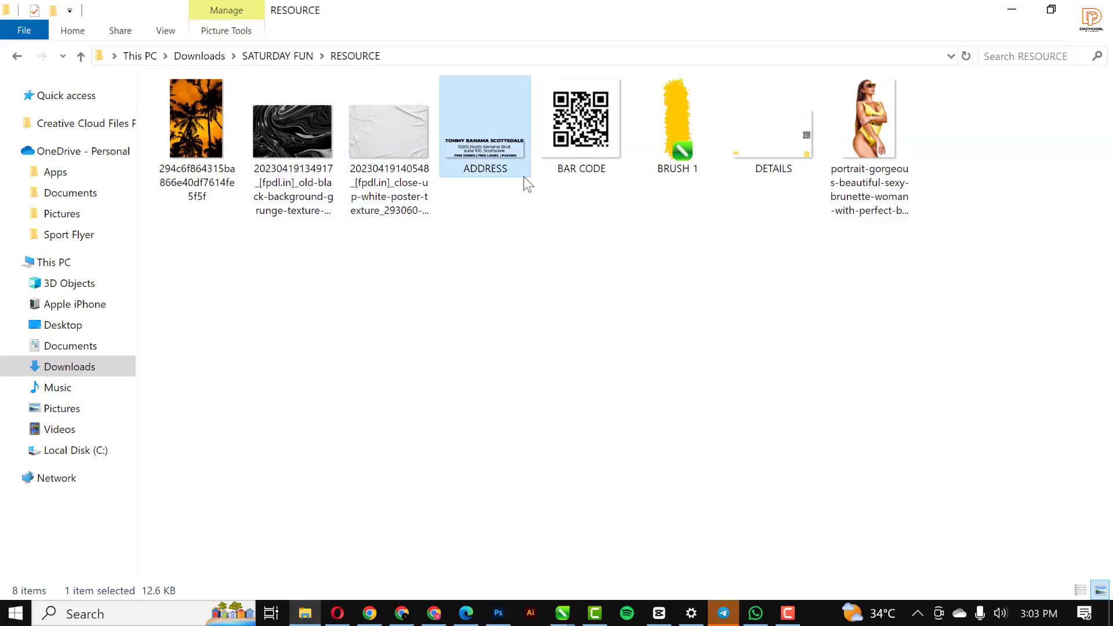
pyautogui.moveTo(489, 150); pyautogui.dragTo(743, 424)
pyautogui.moveTo(547, 400); pyautogui.dragTo(483, 414)
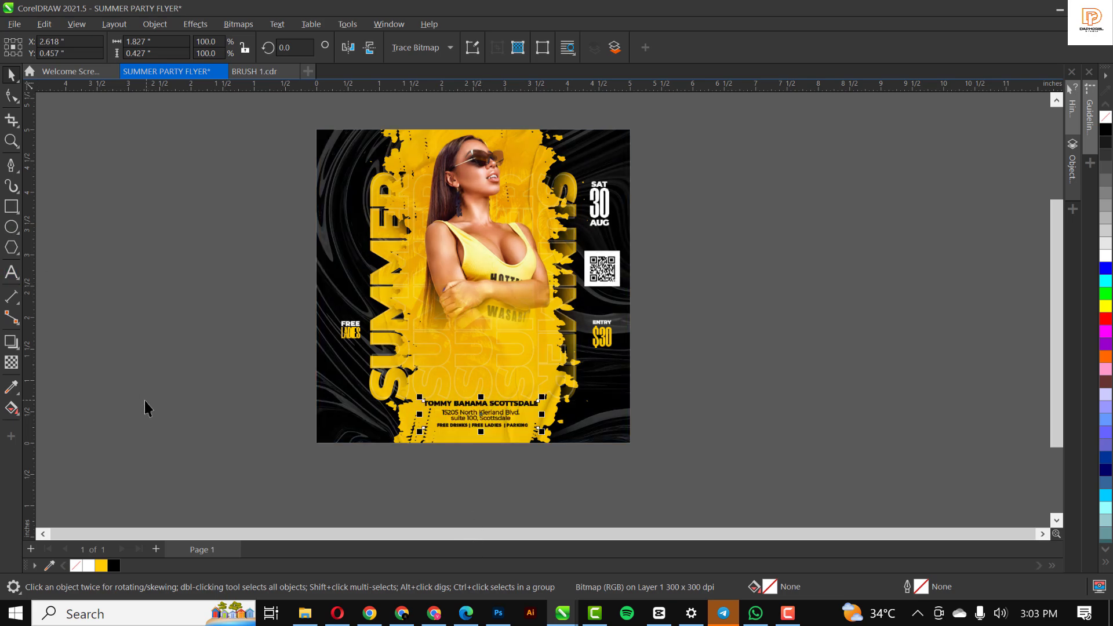
# - Add the text "Summer" on the empty area beside the flyer
pyautogui.click(12, 272)
pyautogui.click(225, 363)
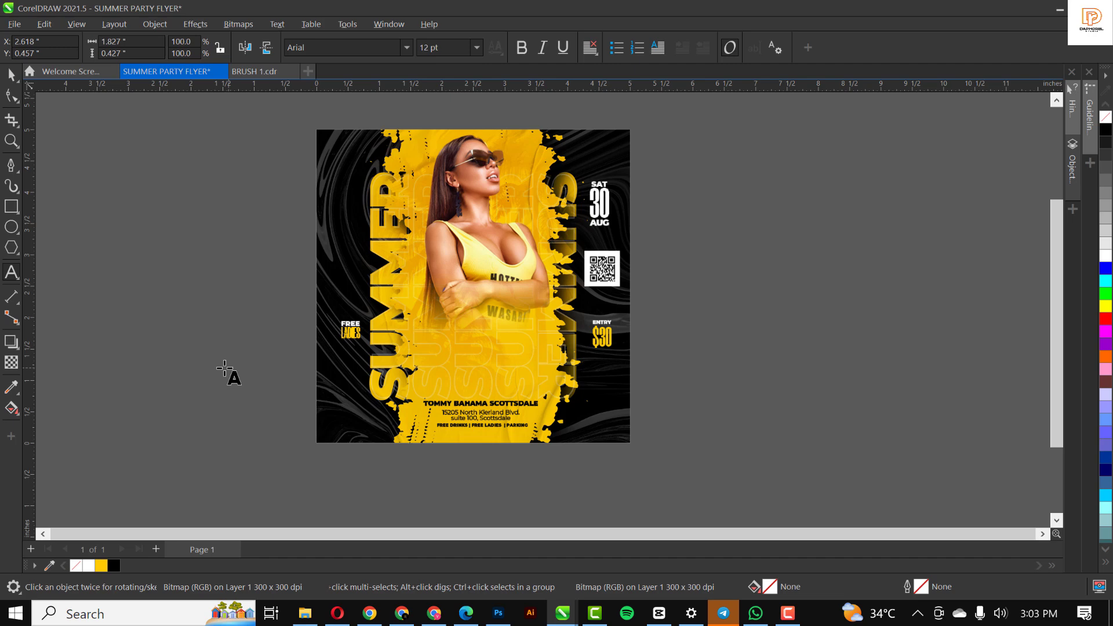
pyautogui.write('Summet')
pyautogui.press('BackSpace')
pyautogui.write('r')
pyautogui.hotkey('ctrl', 'space')
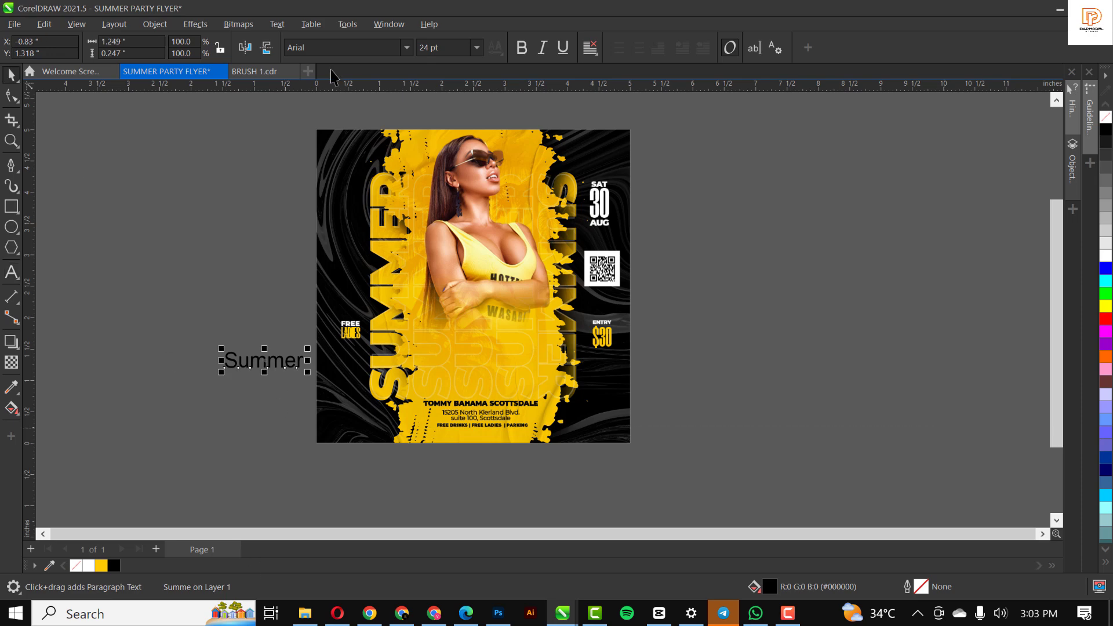
# - Try the Mathanifo Script font on the Summer text beside the flyer
pyautogui.click(325, 48)
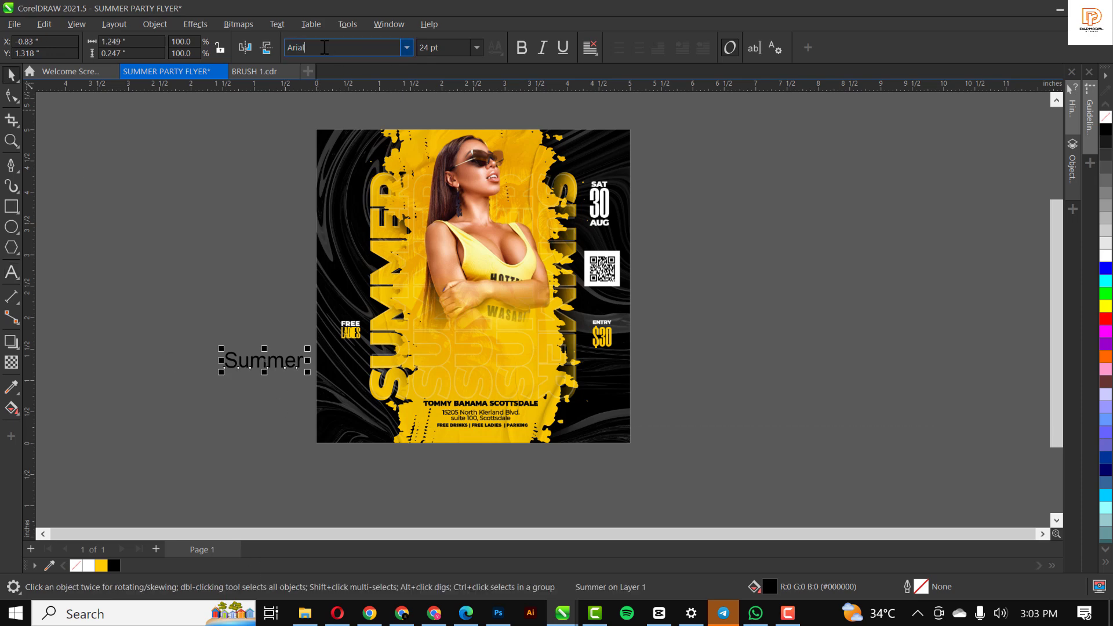
pyautogui.write('mat')
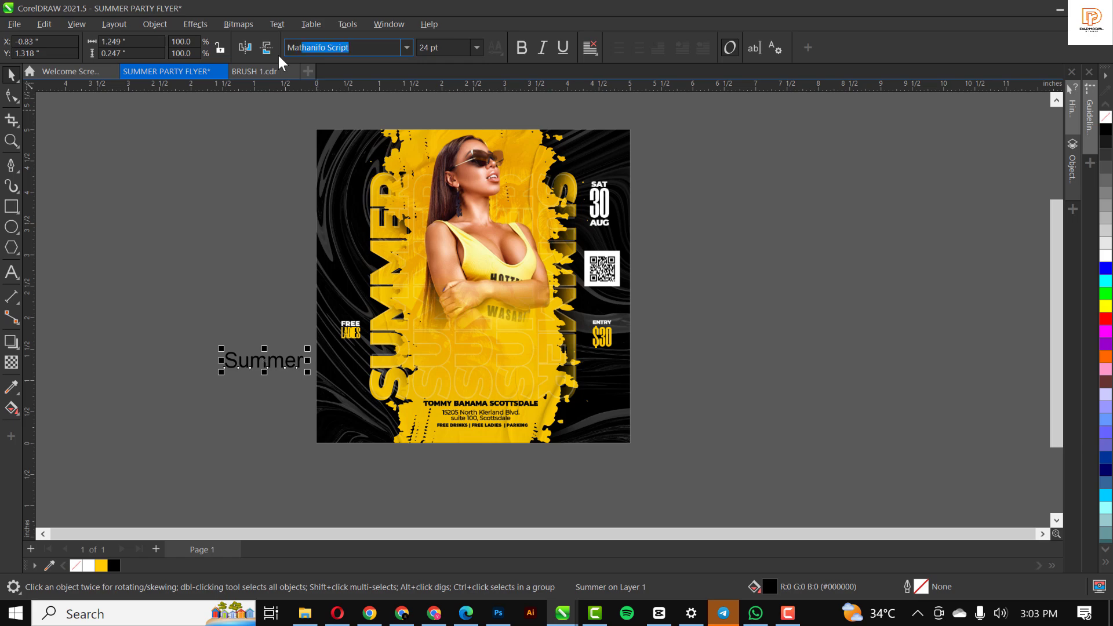
pyautogui.press('Return')
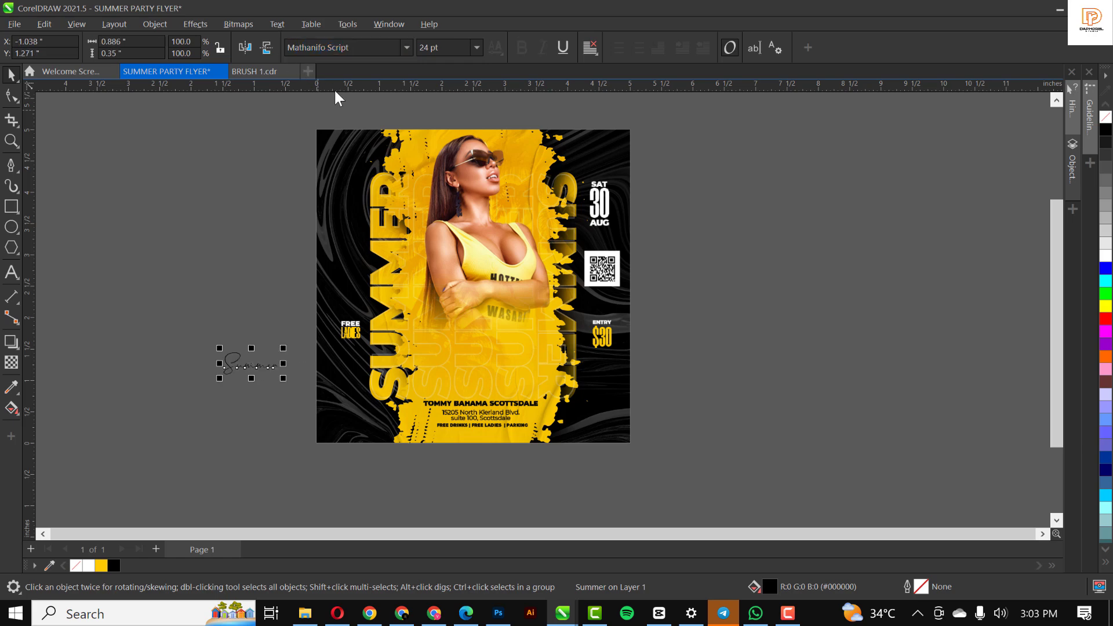
# - Set the Summer text's font to Rosellinda Alyamore
pyautogui.click(364, 50)
pyautogui.click(365, 51)
pyautogui.write('Rosellinda Alyamore')
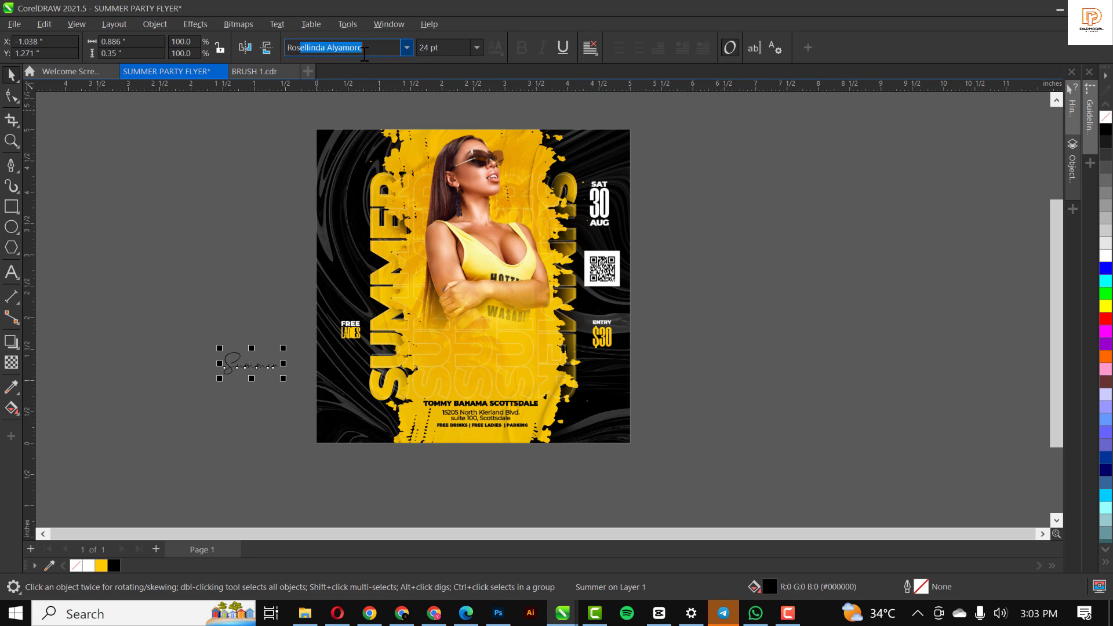
pyautogui.press('Return')
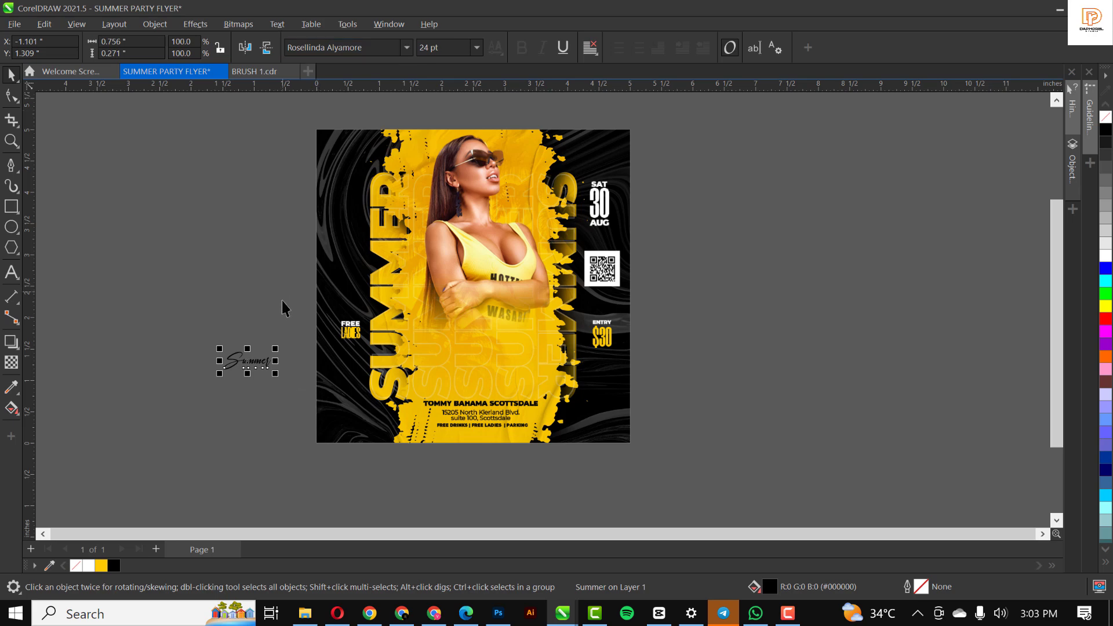
# - Place the script Summer text across the flyer above the address and enlarge it to about 4.13 by 1.48 inches
pyautogui.moveTo(276, 348); pyautogui.dragTo(369, 258)
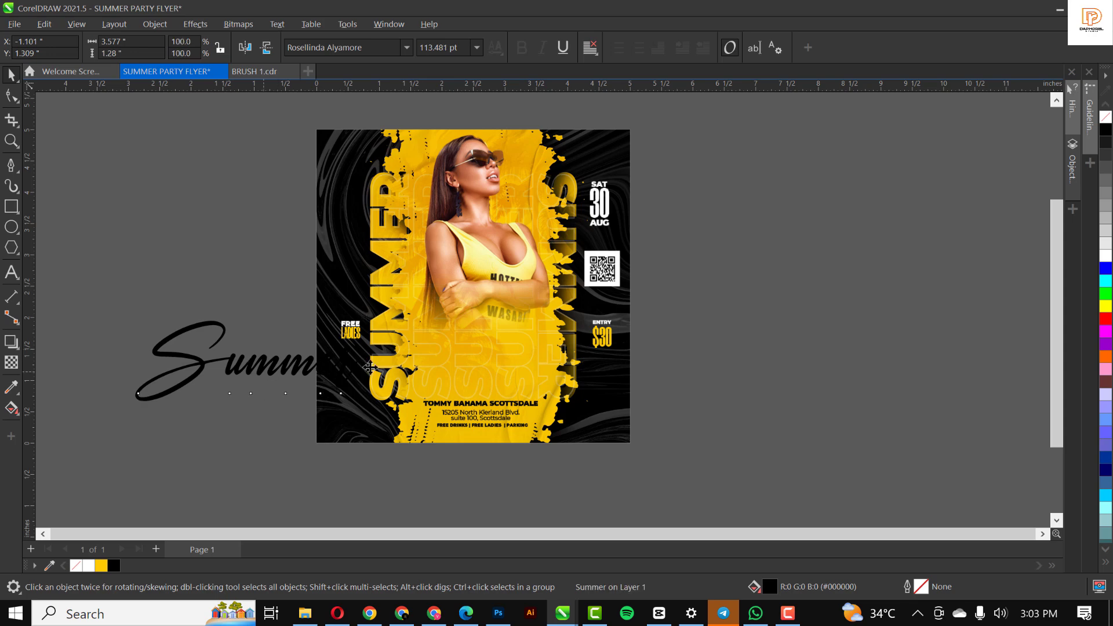
pyautogui.moveTo(500, 369); pyautogui.dragTo(502, 372)
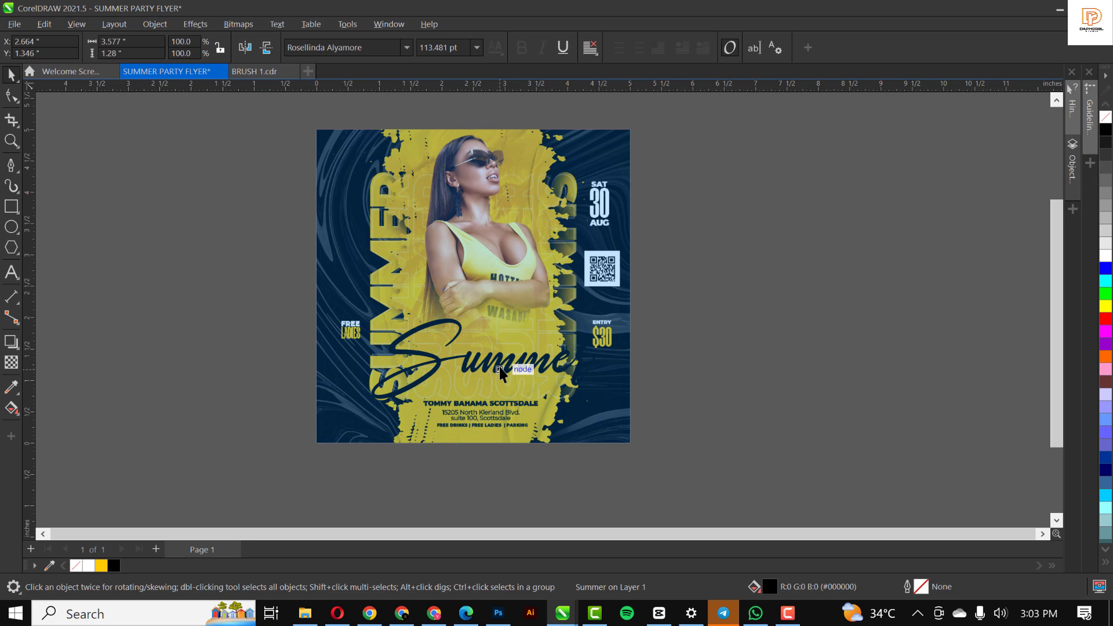
pyautogui.moveTo(599, 315); pyautogui.dragTo(621, 297)
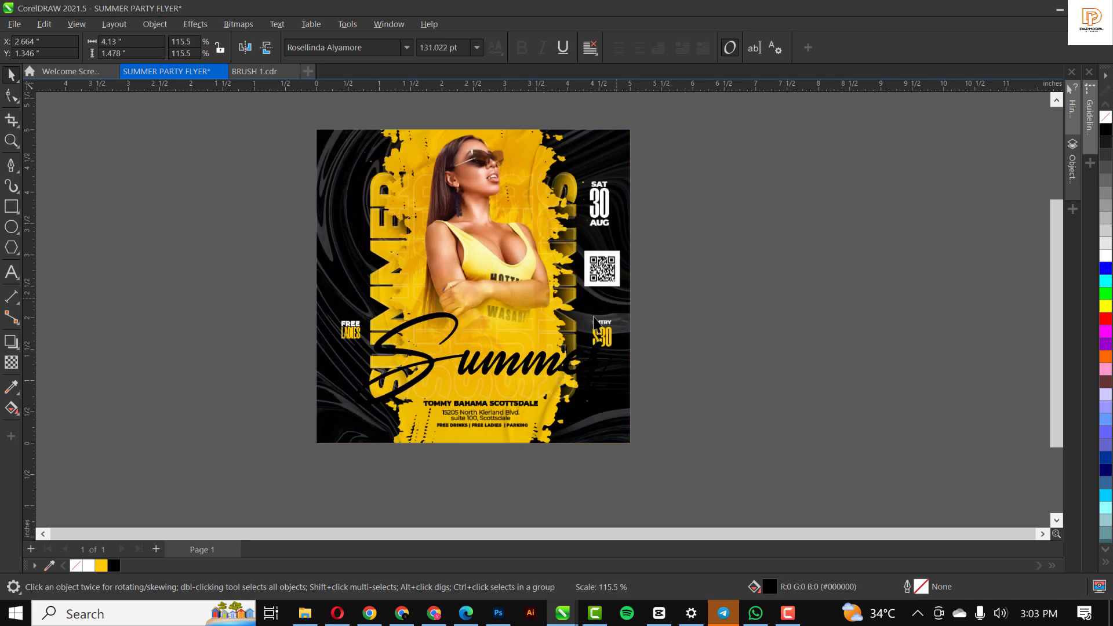
# - Move the woman's photo down slightly so its faded bottom sits behind the script Summer text
pyautogui.click(475, 174)
pyautogui.moveTo(475, 161); pyautogui.dragTo(475, 178)
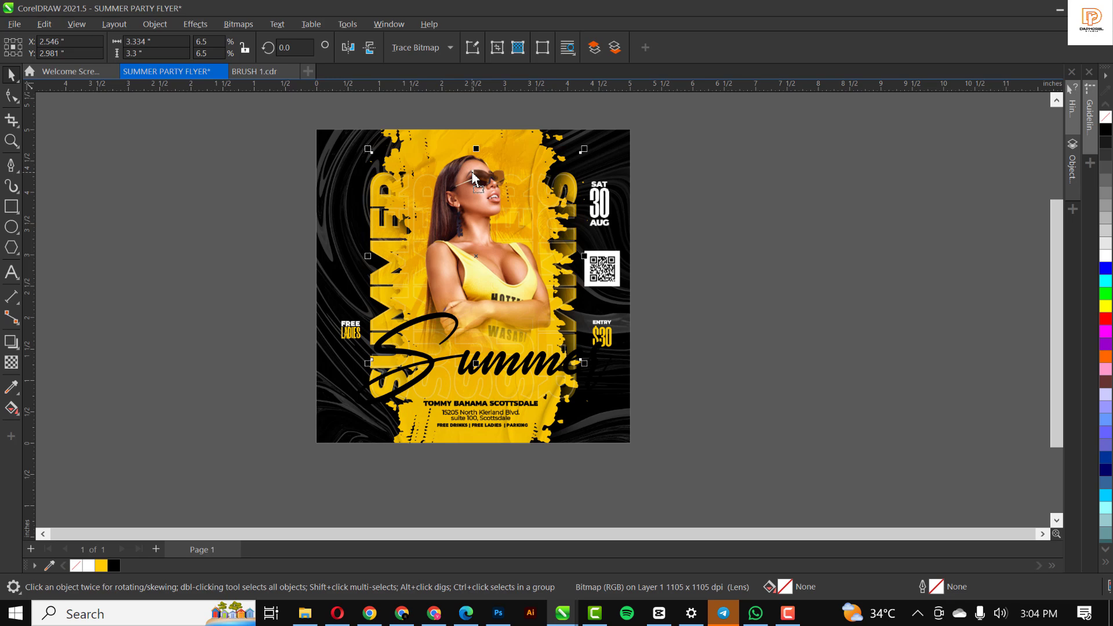
# - Fill the script Summer text with white and move it left to X 2.5 inches, centered across the flyer
pyautogui.click(534, 370)
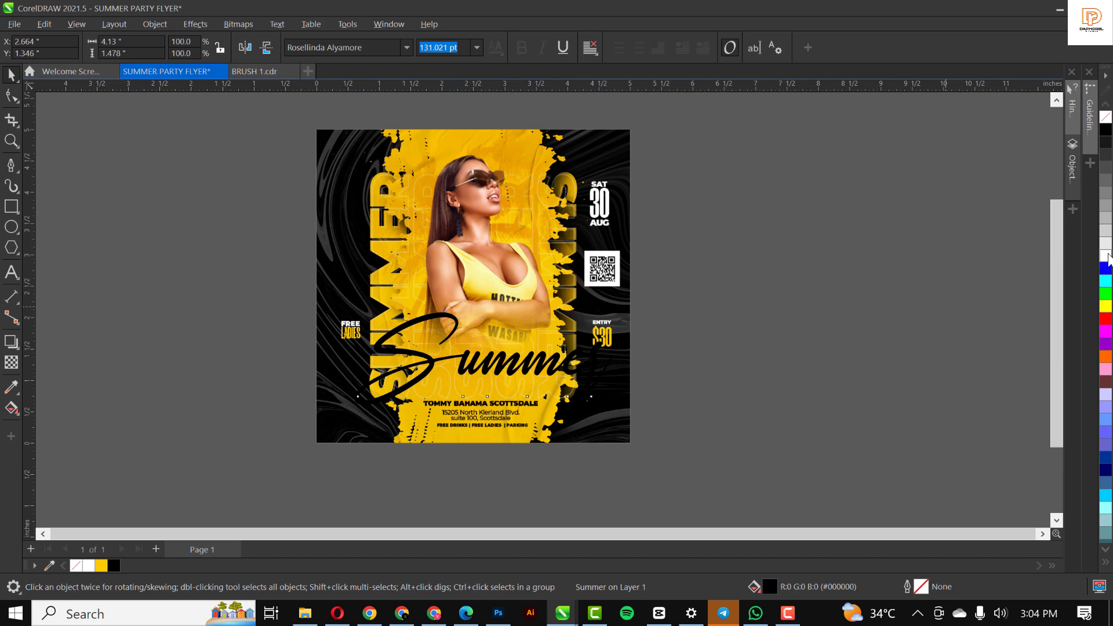
pyautogui.click(1106, 256)
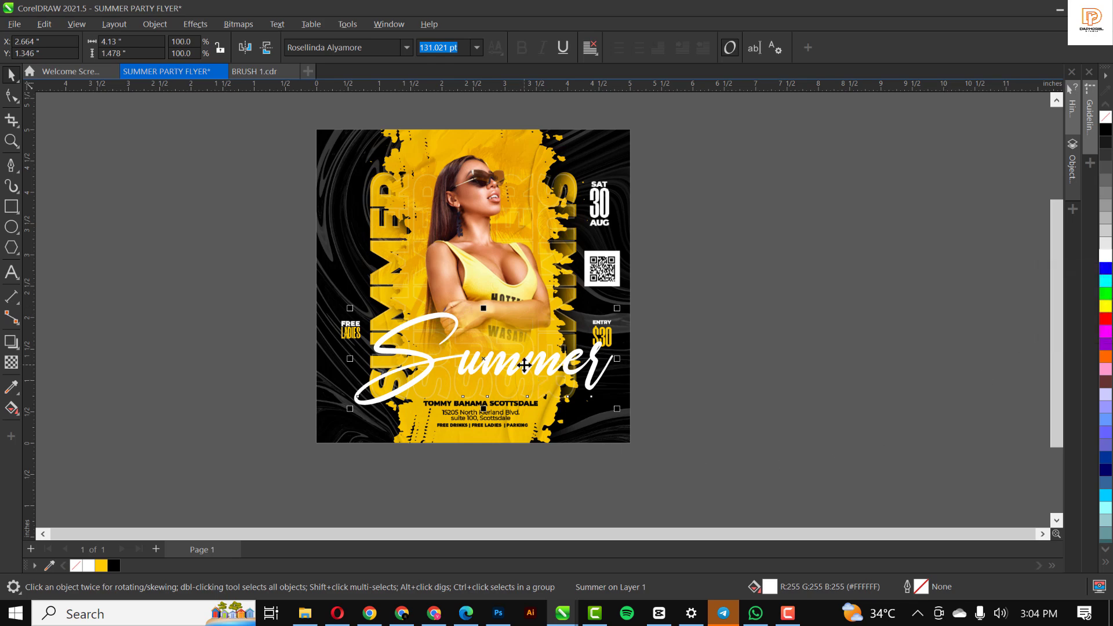
pyautogui.moveTo(515, 366); pyautogui.dragTo(505, 367)
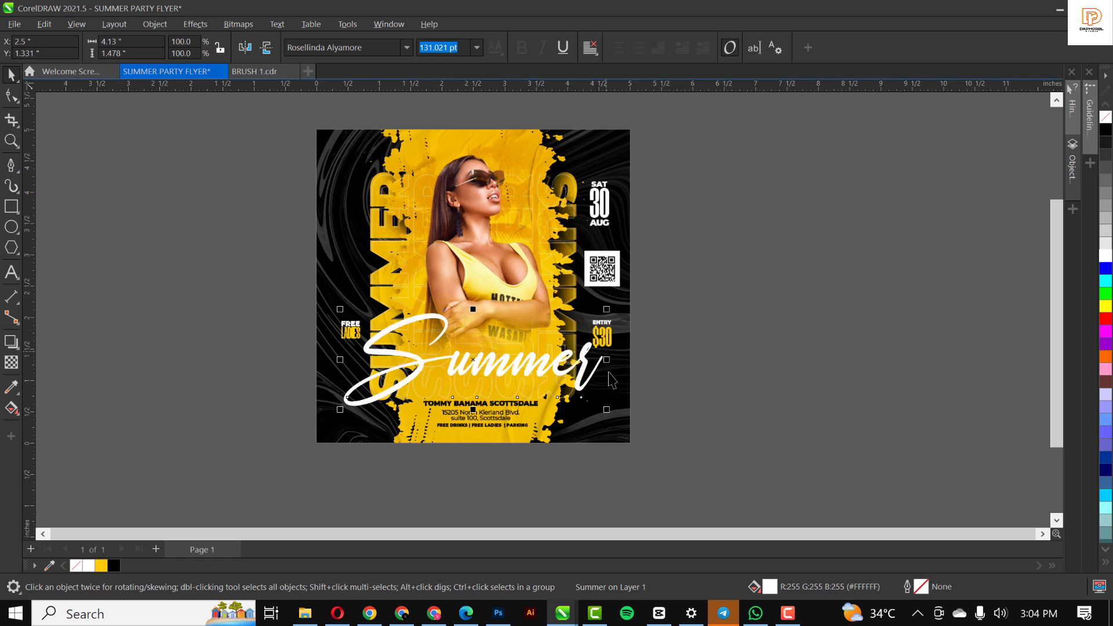
pyautogui.click(524, 369)
pyautogui.click(523, 369)
pyautogui.scroll(1, 529, 368)
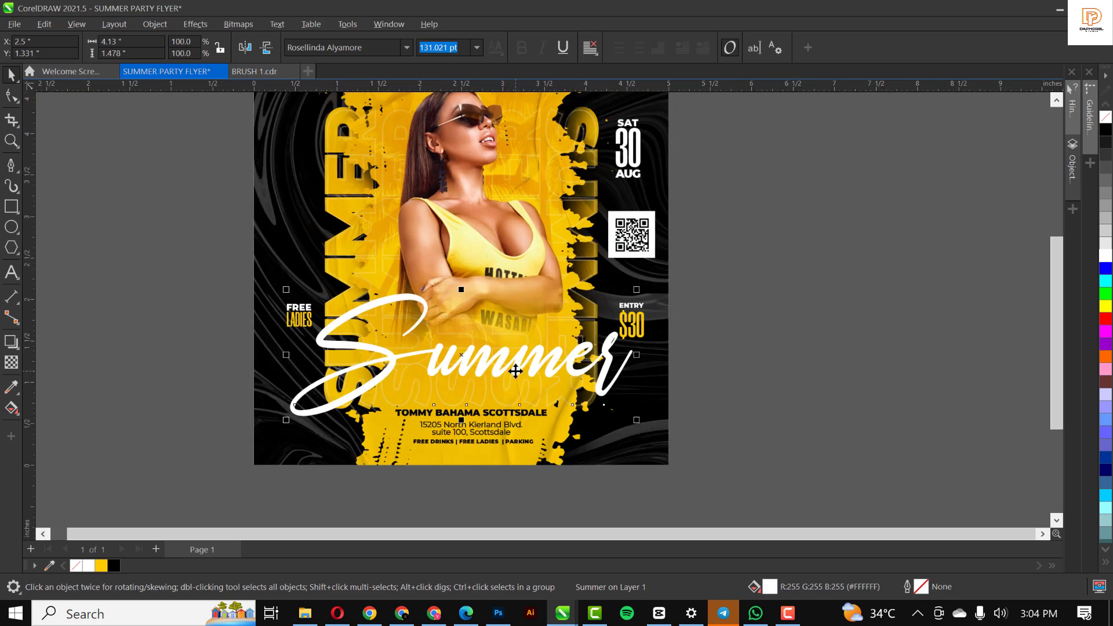
# - Duplicate the white script Summer text in place and fill the copy with yellow (#FFFF00)
pyautogui.scroll(-1, 517, 371)
pyautogui.hotkey('ctrl', 'v')
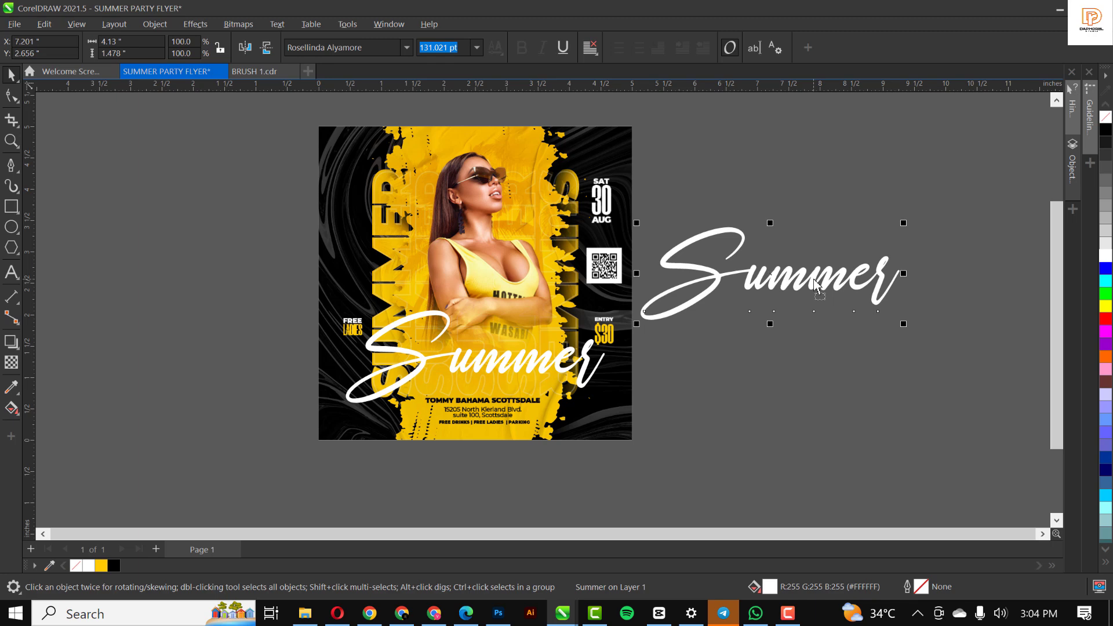
pyautogui.hotkey('ctrl', 'z')
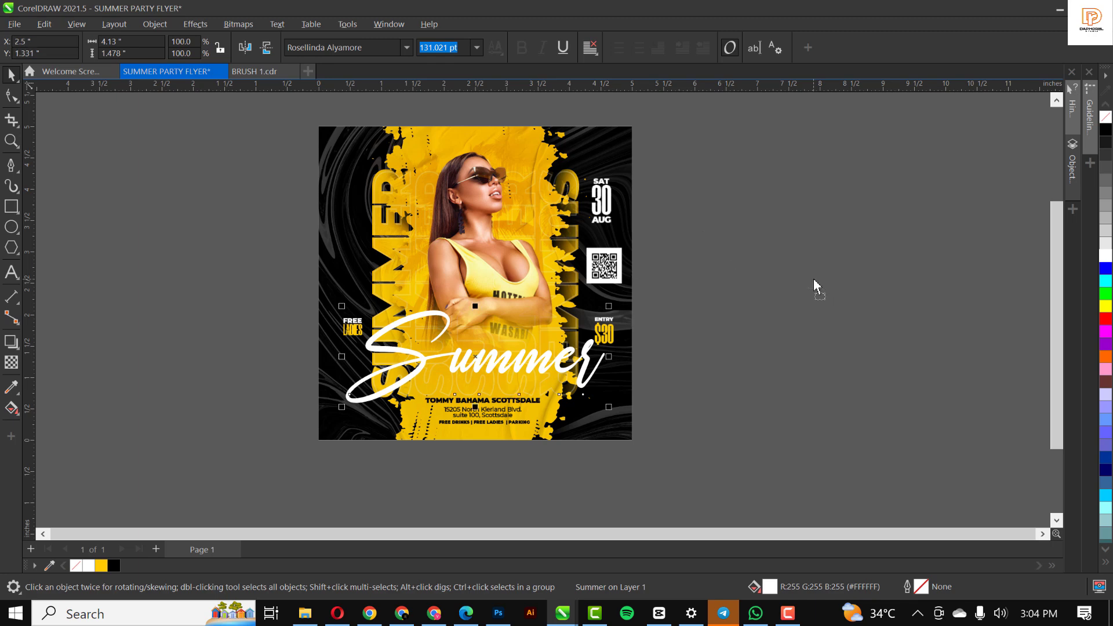
pyautogui.click(1106, 309)
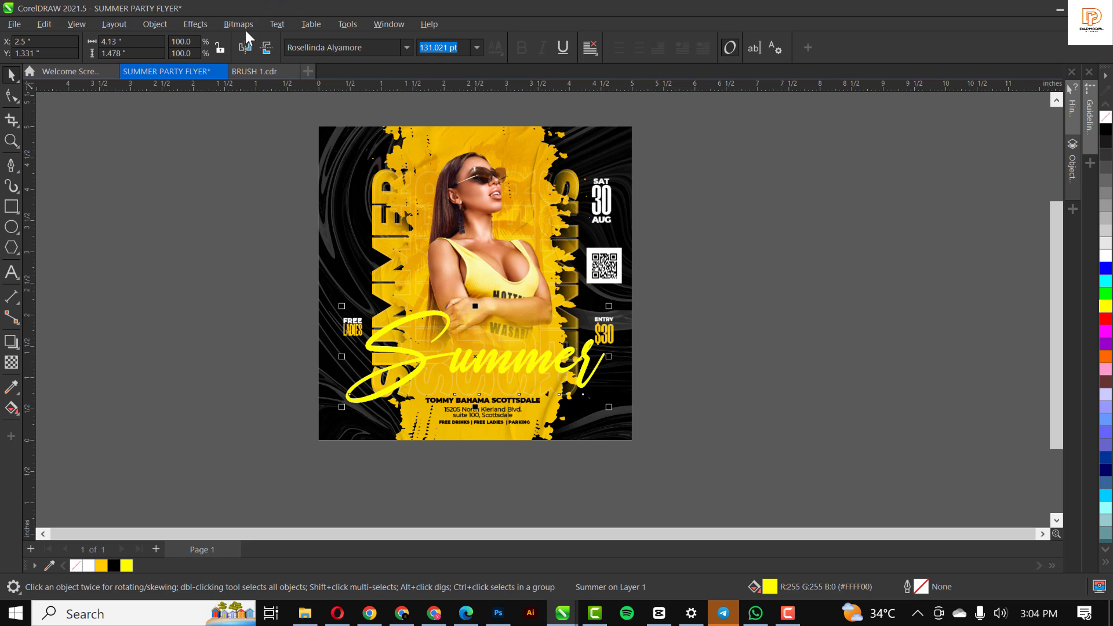
pyautogui.click(208, 23)
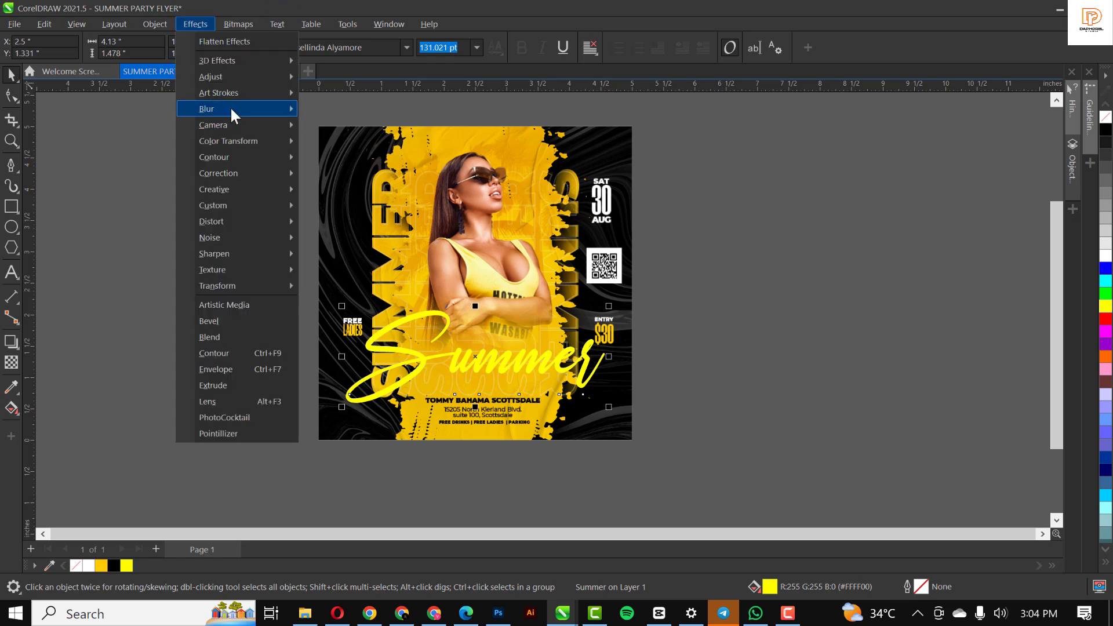
pyautogui.moveTo(231, 110)
pyautogui.click(824, 233)
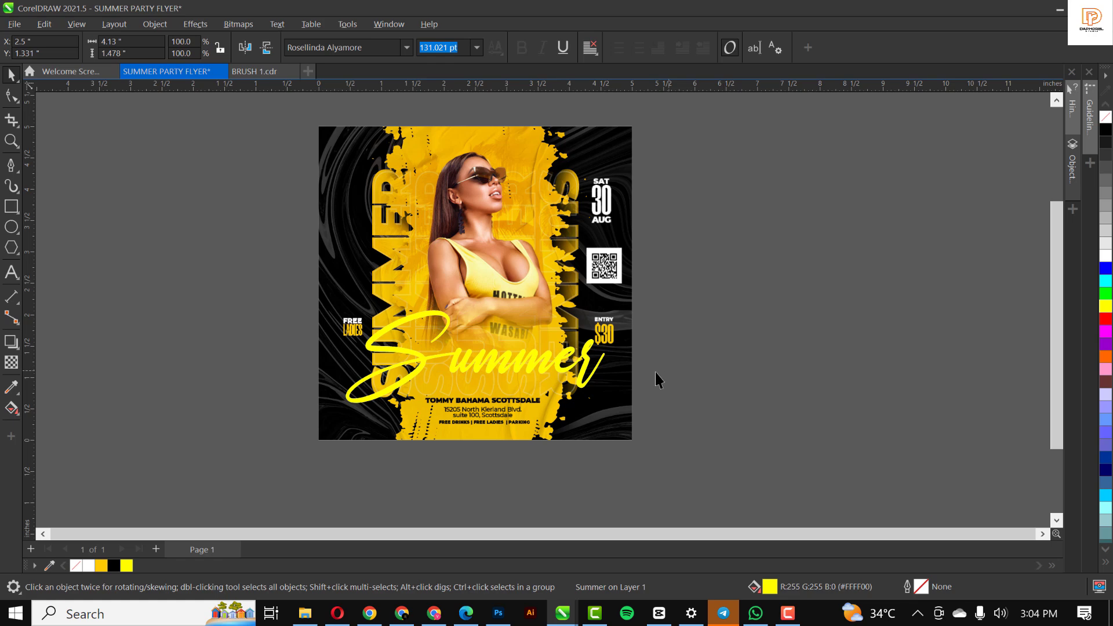
pyautogui.click(664, 377)
pyautogui.moveTo(526, 355); pyautogui.dragTo(737, 333)
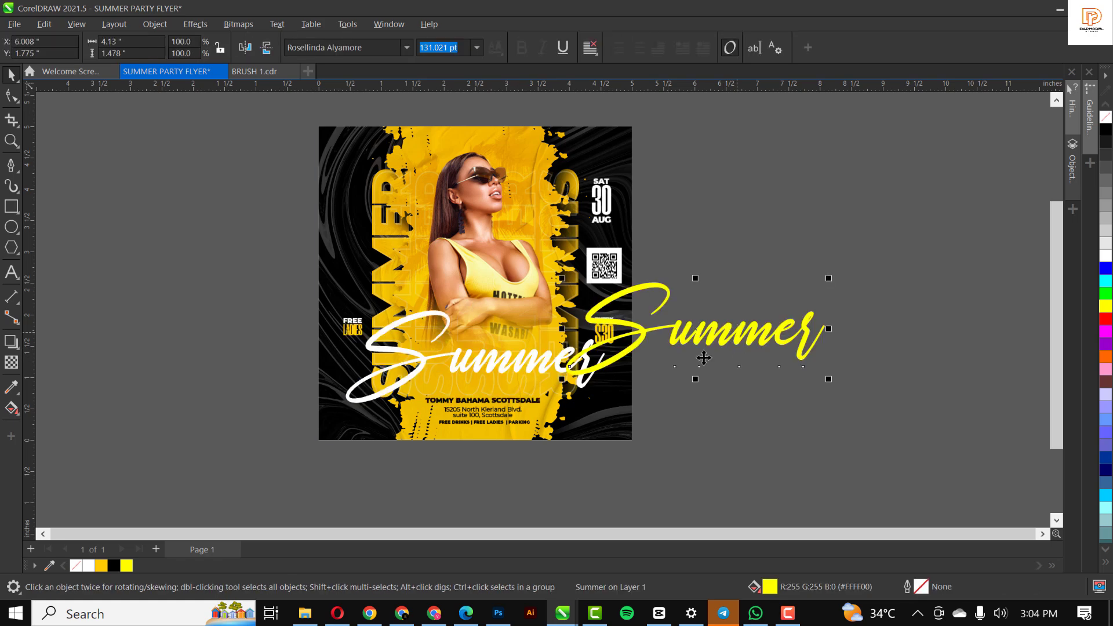
pyautogui.hotkey('ctrl', 'z')
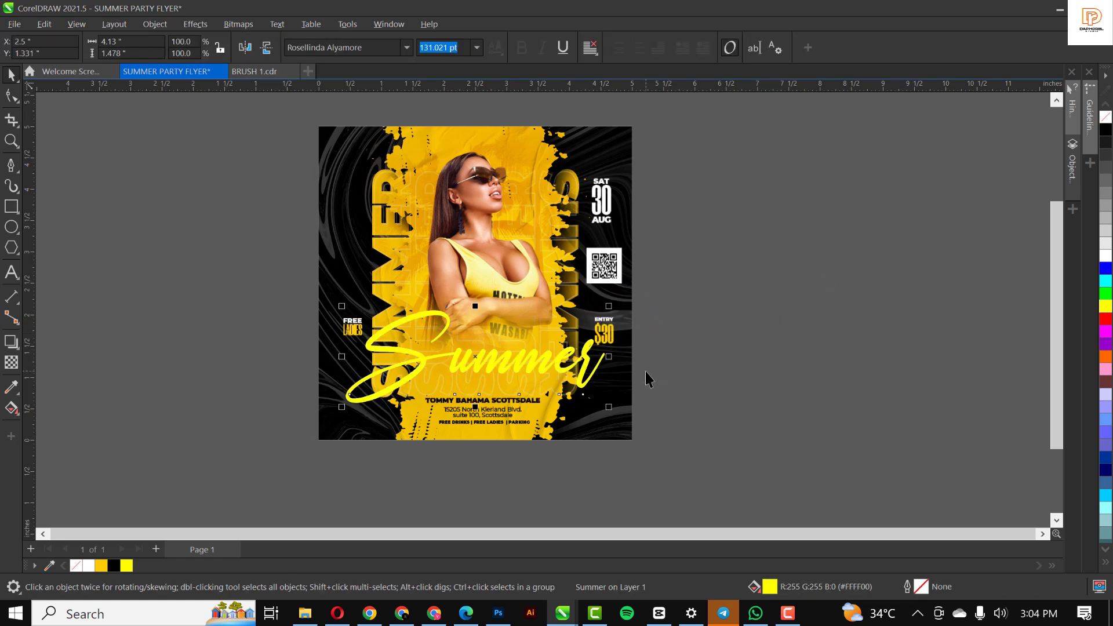
# - Apply a Gaussian Blur with a 6.3-pixel radius to the yellow Summer copy and place it behind the white Summer text
pyautogui.click(198, 23)
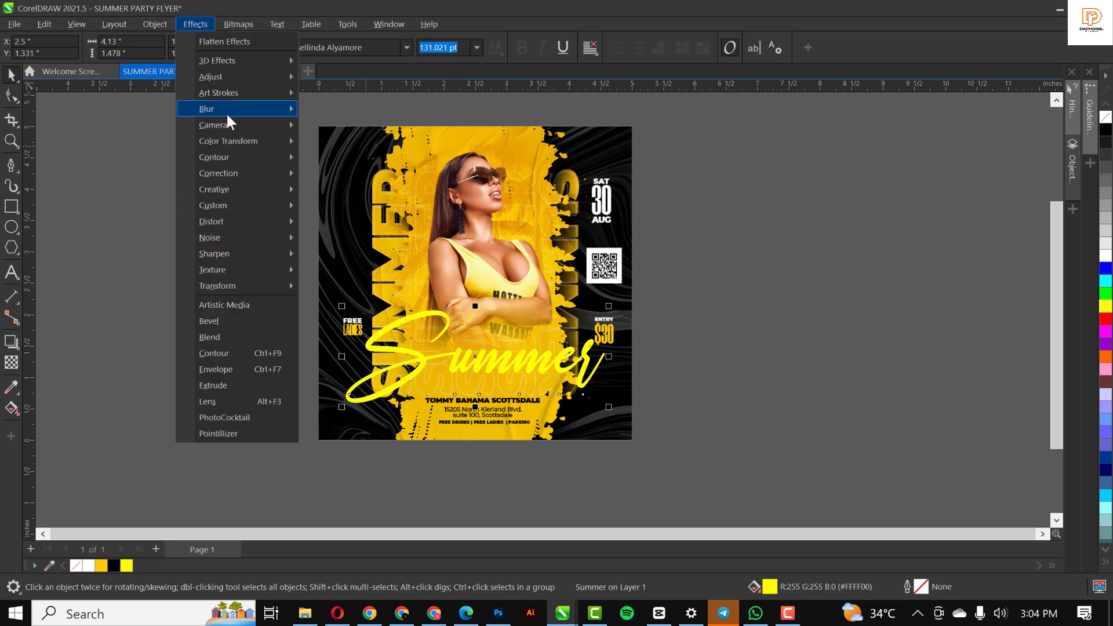
pyautogui.moveTo(228, 107)
pyautogui.click(371, 139)
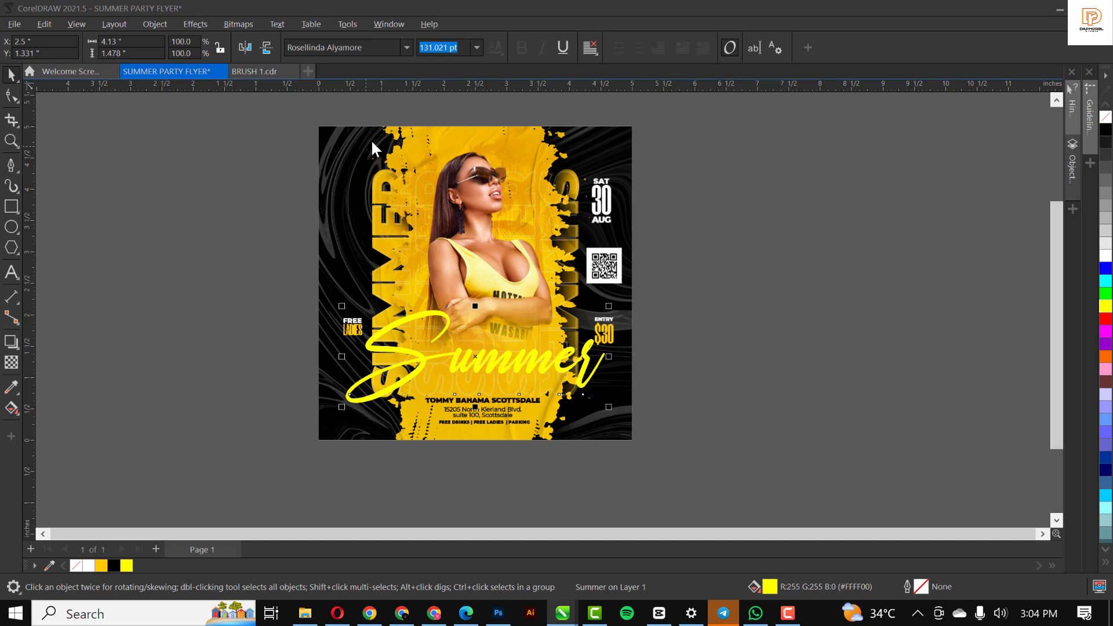
pyautogui.moveTo(536, 244); pyautogui.dragTo(802, 162)
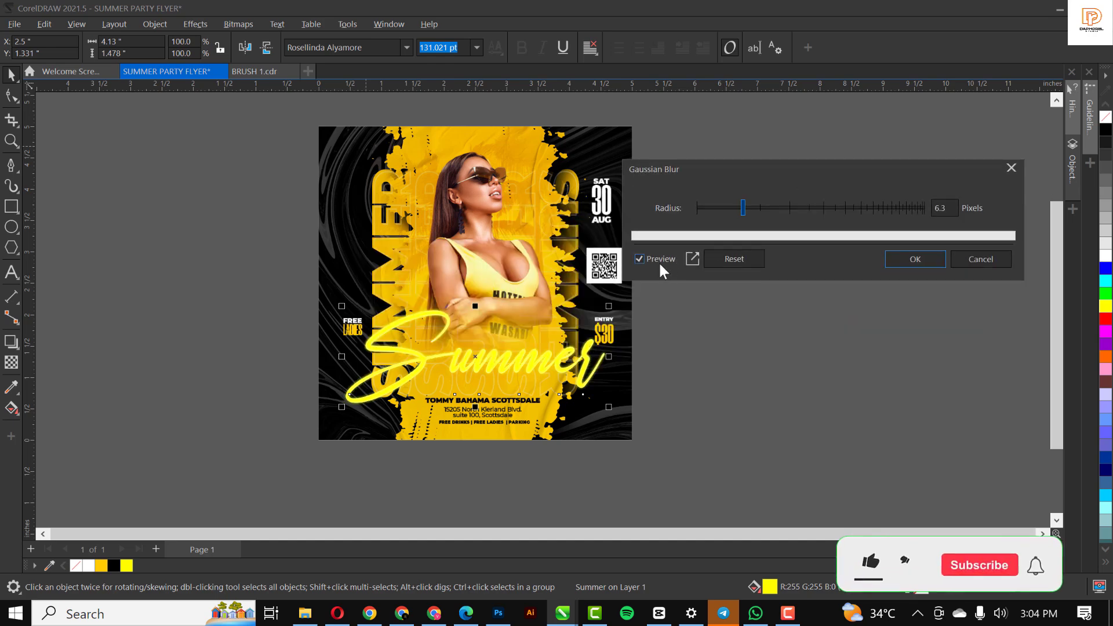
pyautogui.click(943, 207)
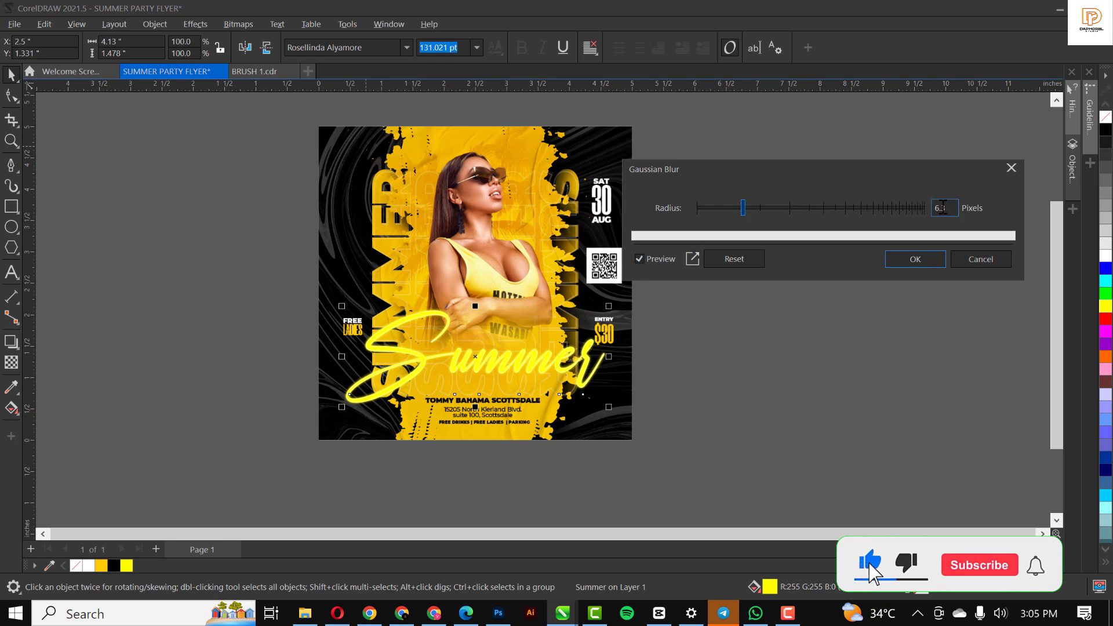
pyautogui.click(932, 262)
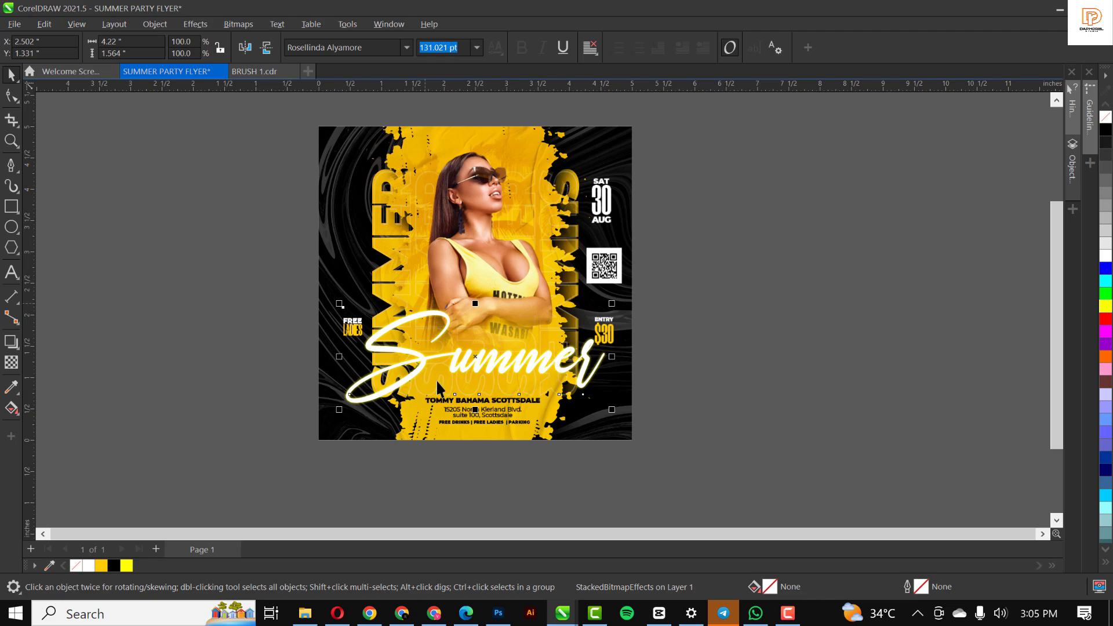
# - Inspect the glow around the Summer lettering and undo the placement of the blurred copy behind the white text
pyautogui.scroll(6, 476, 360)
pyautogui.scroll(1, 475, 369)
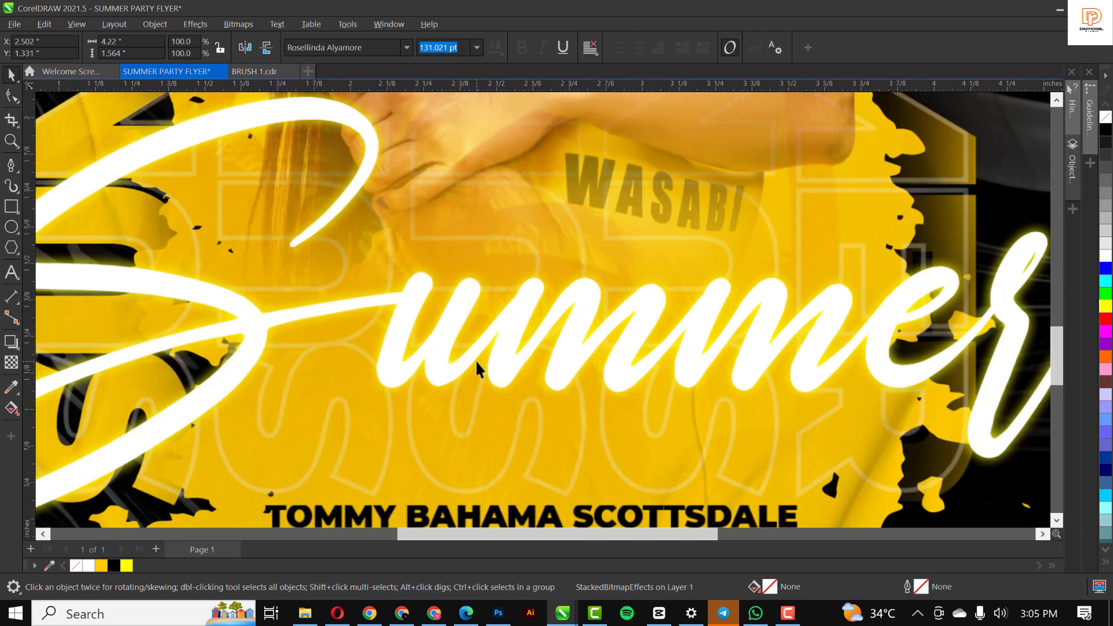
pyautogui.scroll(-3, 475, 370)
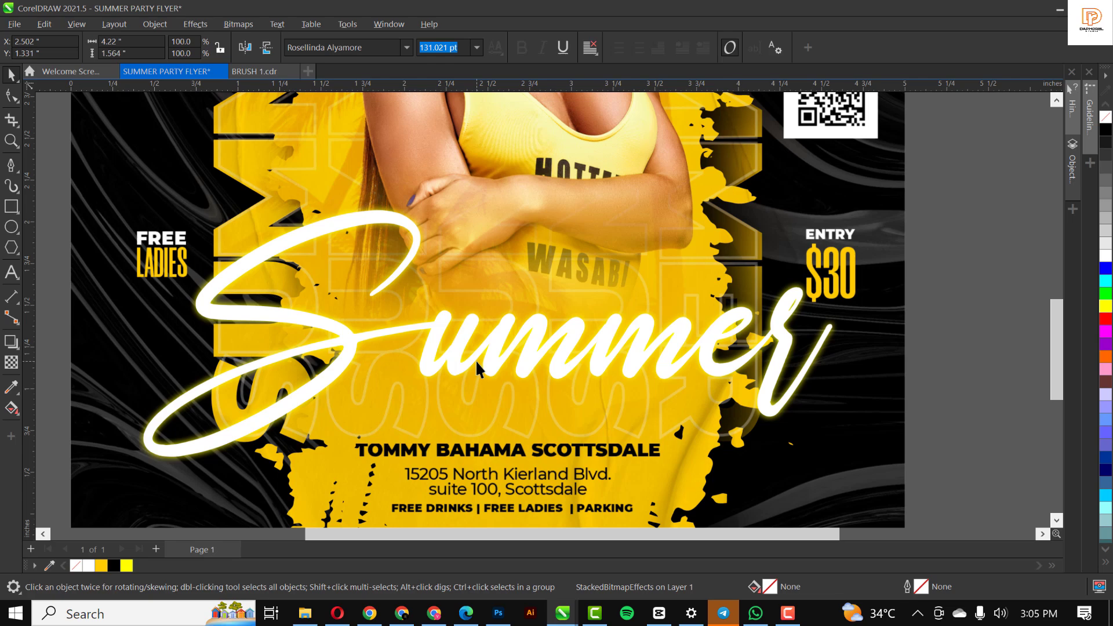
pyautogui.scroll(-1, 476, 364)
pyautogui.click(486, 377)
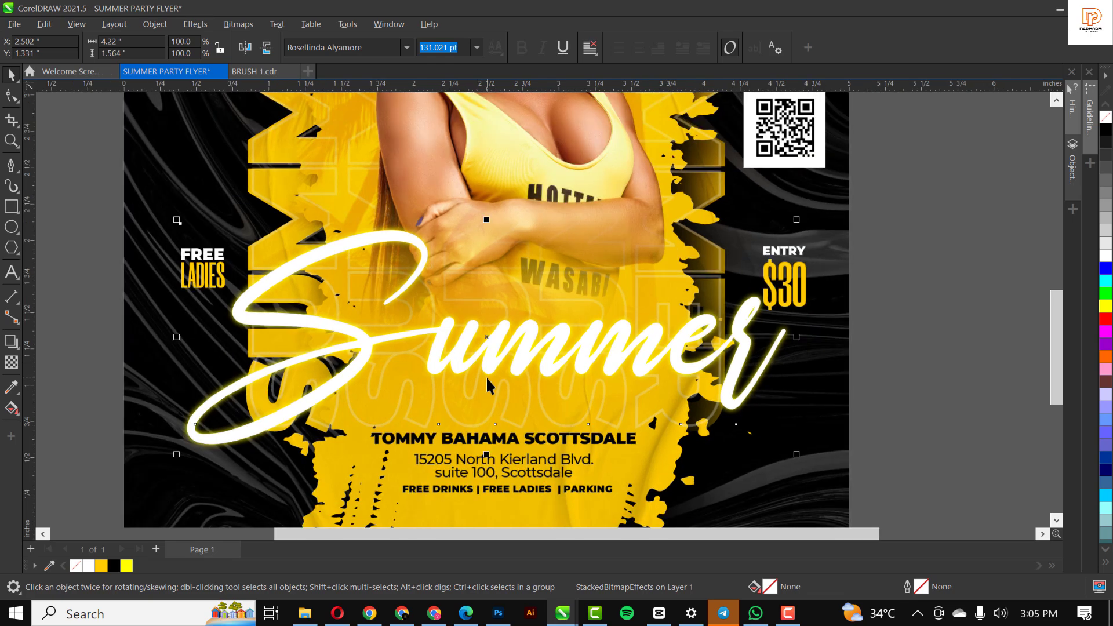
pyautogui.hotkey('ctrl', 'z')
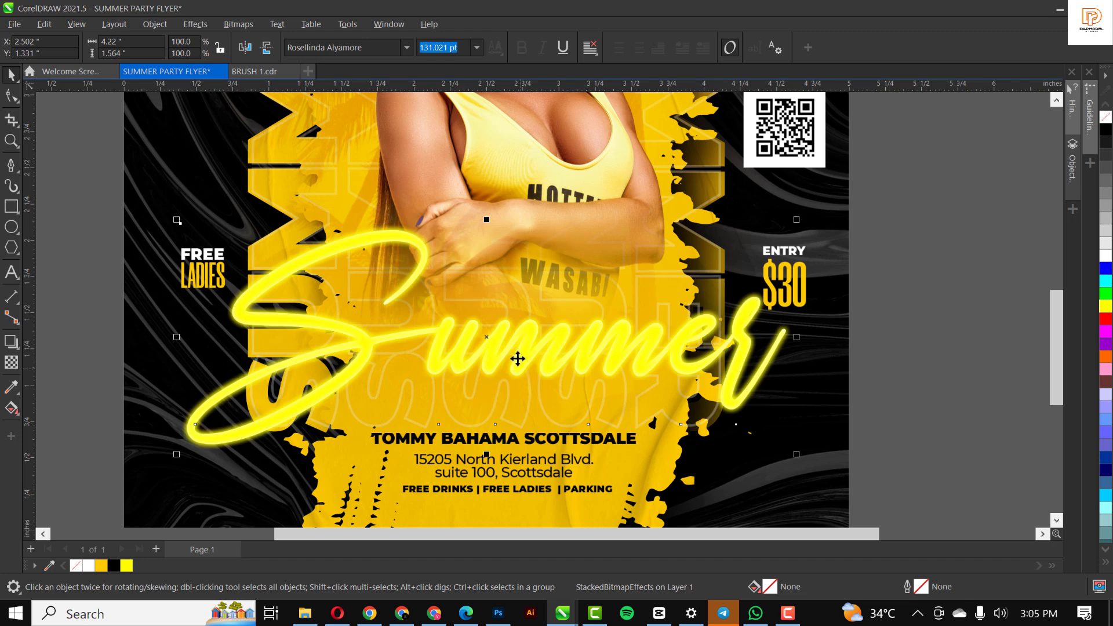
# - Give the yellow Summer copy a Gaussian Blur with an 11.5-pixel radius and place it behind the white text as a glow
pyautogui.click(207, 24)
pyautogui.moveTo(217, 110)
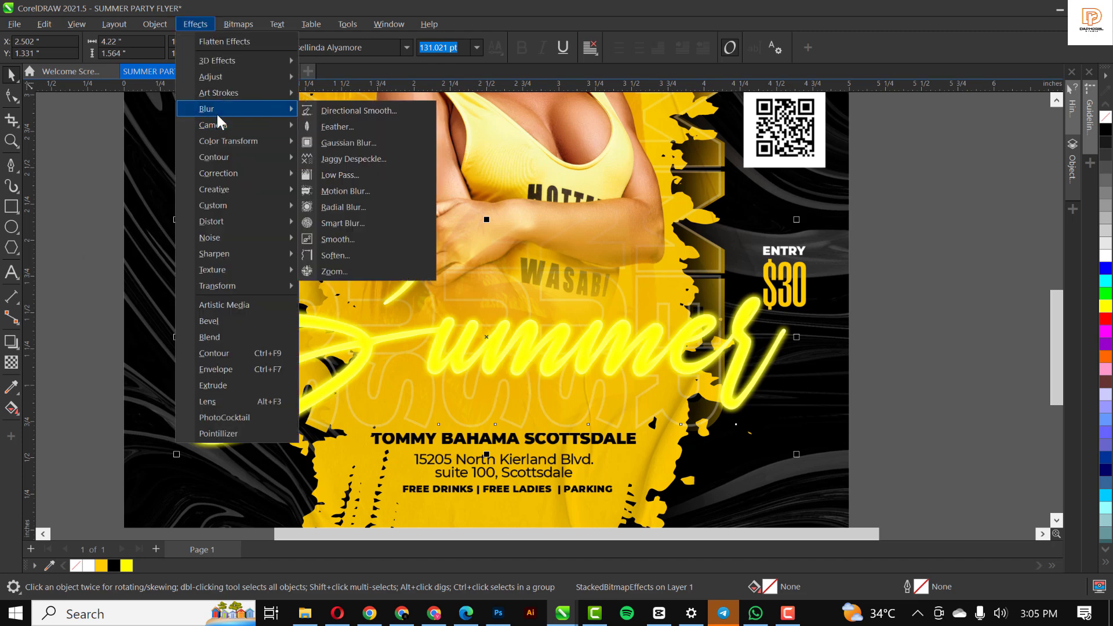
pyautogui.click(341, 142)
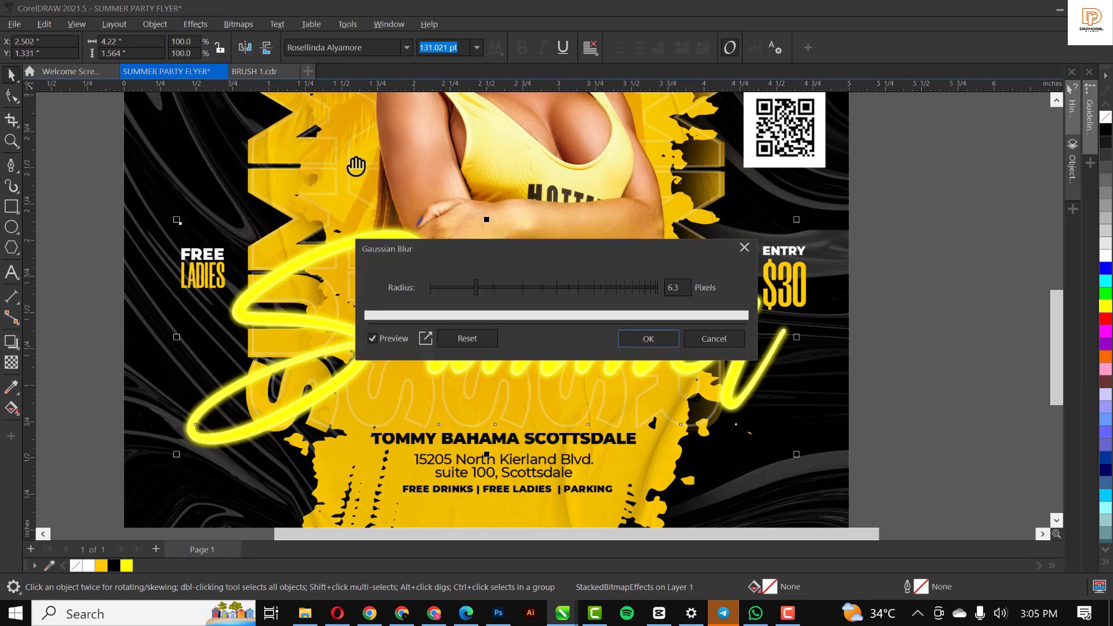
pyautogui.click(497, 287)
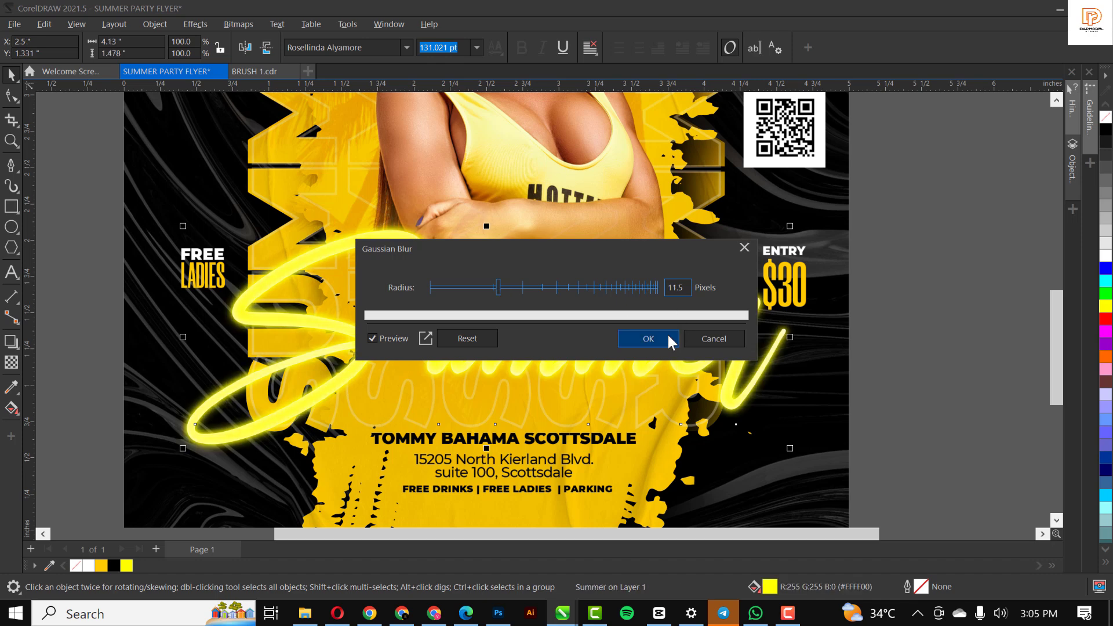
pyautogui.click(649, 339)
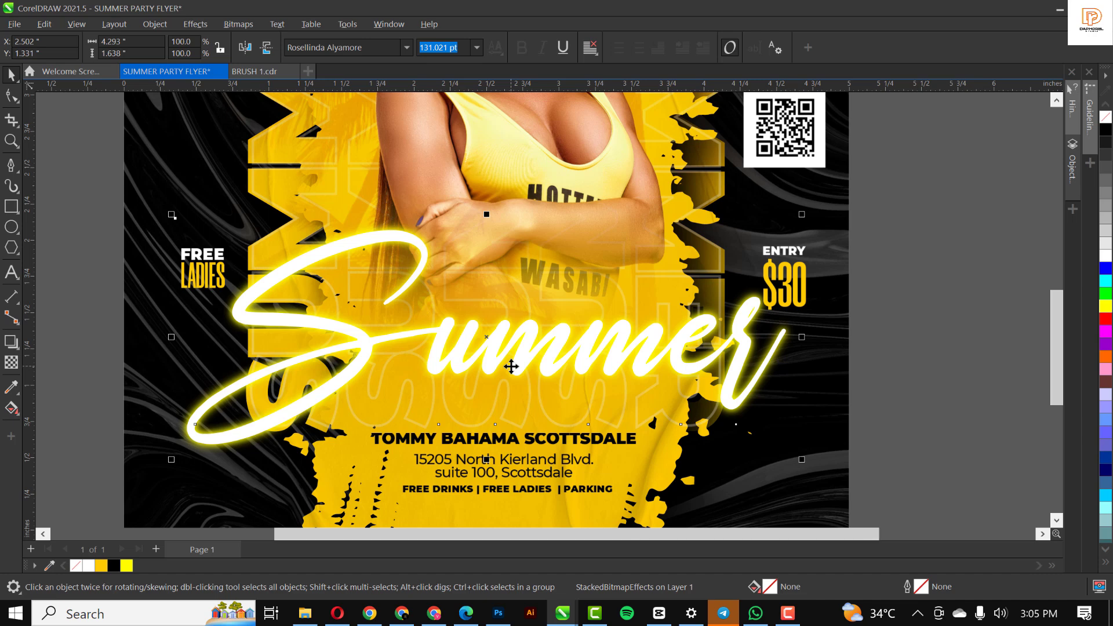
pyautogui.scroll(-2, 511, 366)
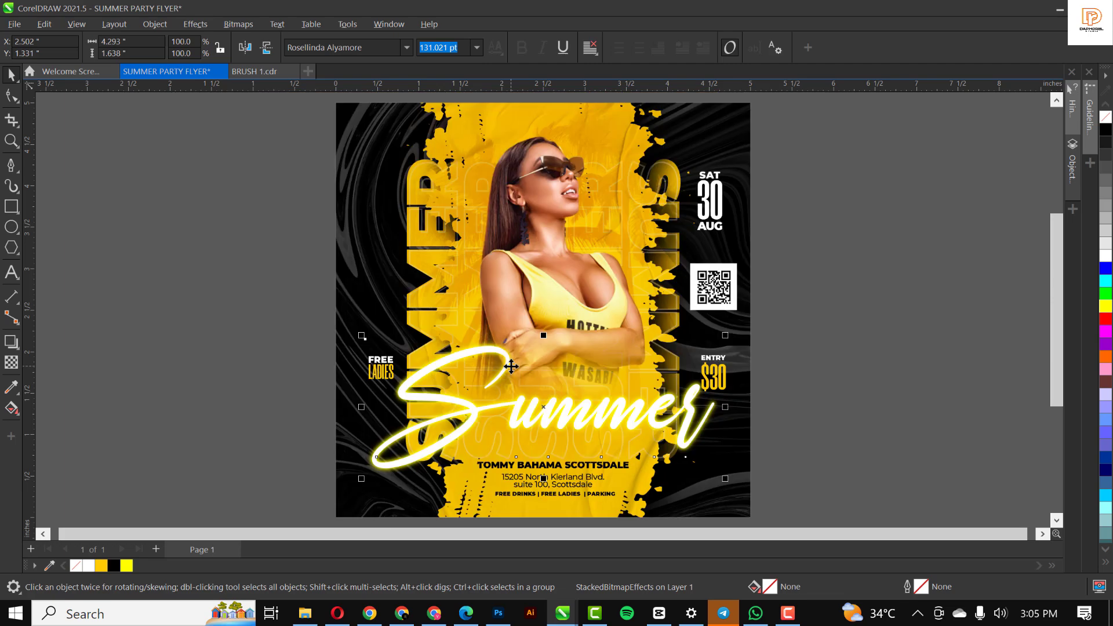